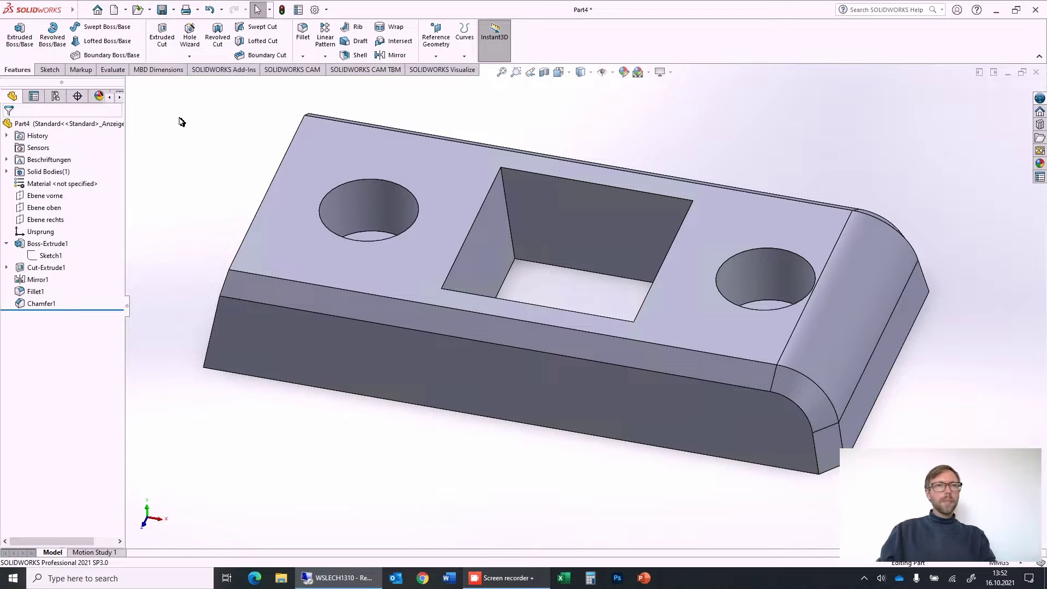
- Create a new part document
left_click(114, 10)
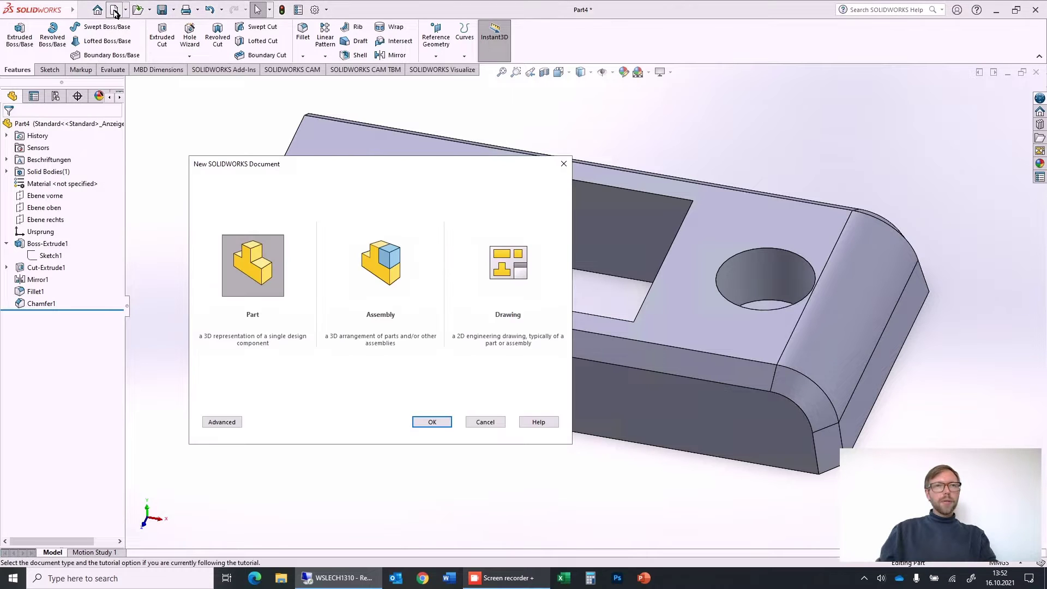
double_click(256, 253)
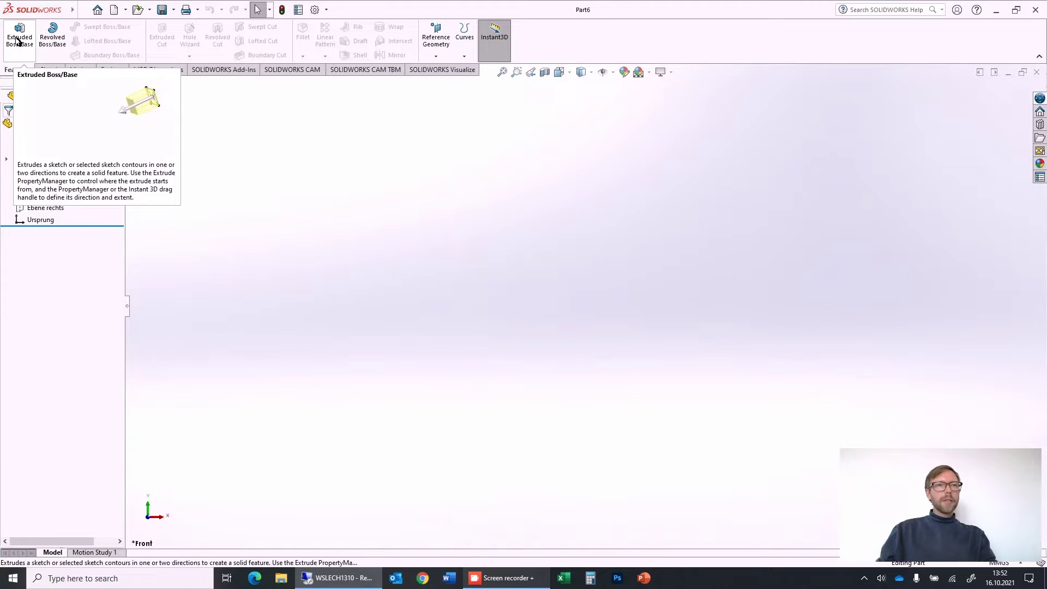
left_click(18, 40)
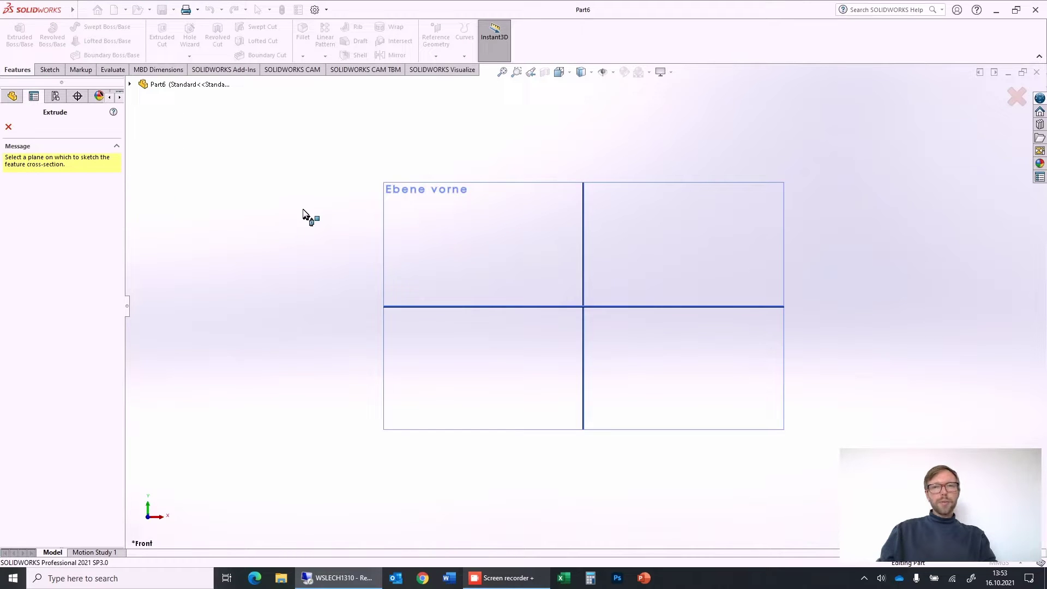
middle_click_drag(303, 209, 381, 322)
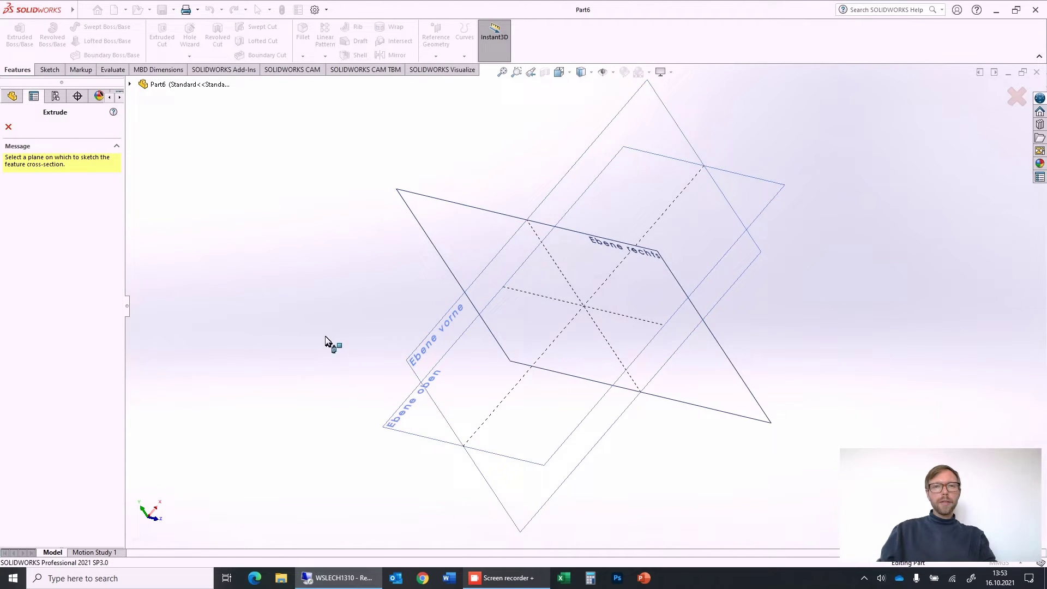
left_click(1016, 98)
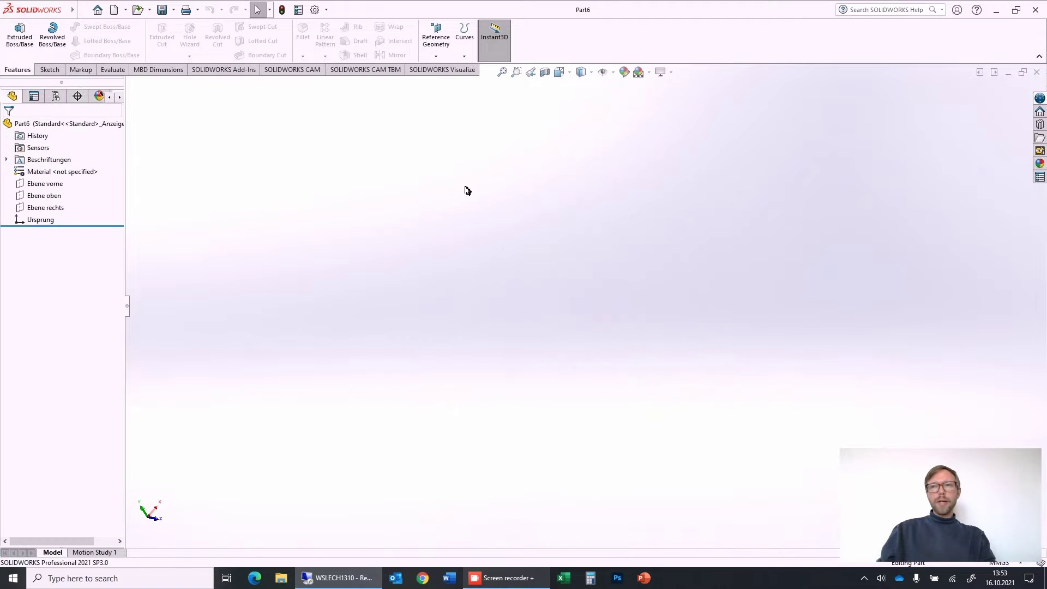
- Start a new sketch on the top plane (Ebene oben)
left_click(43, 196)
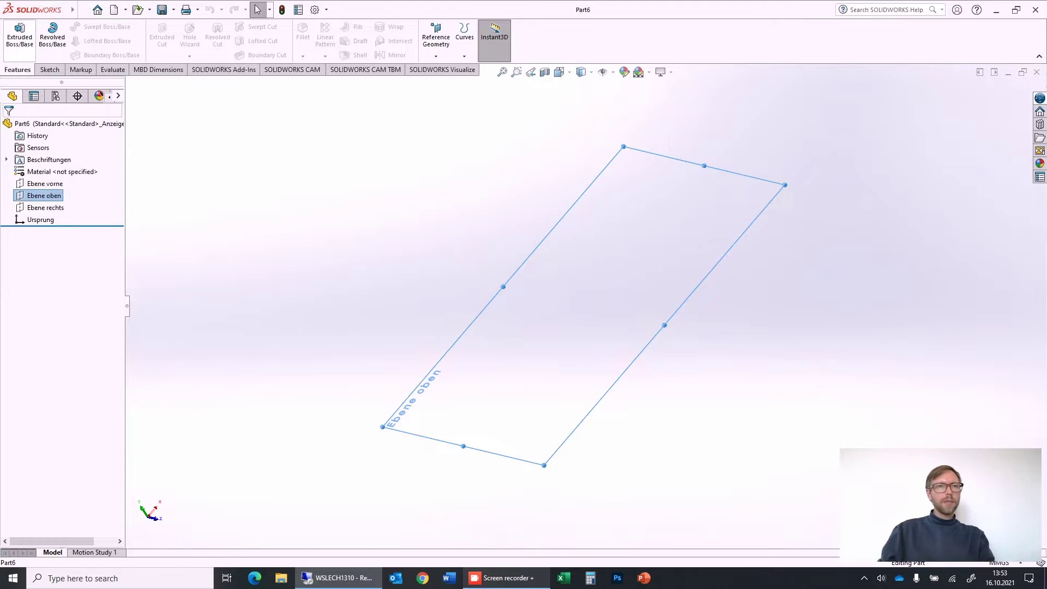
right_click(43, 199)
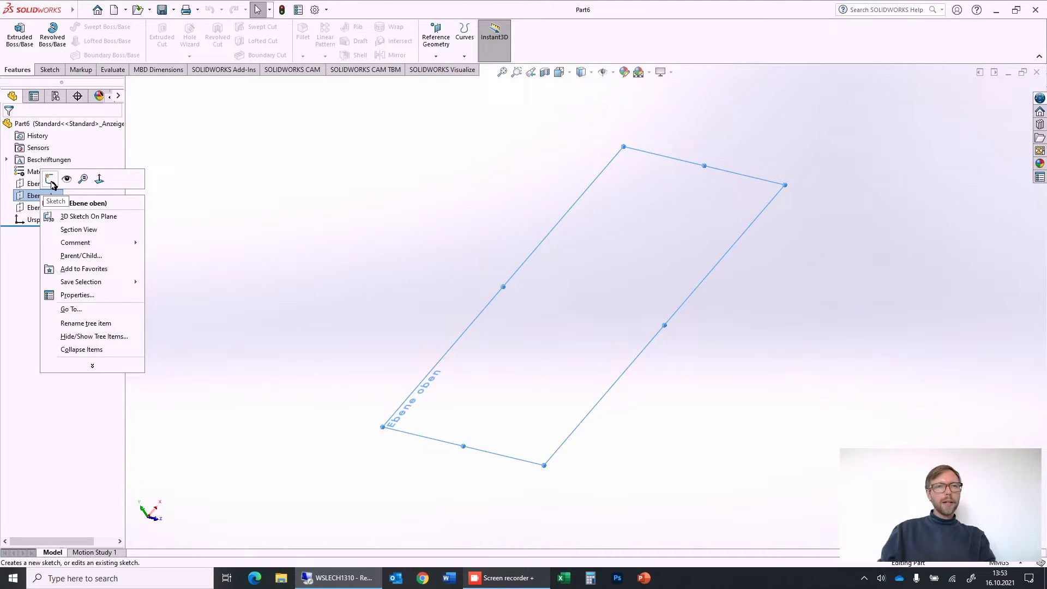
left_click(51, 180)
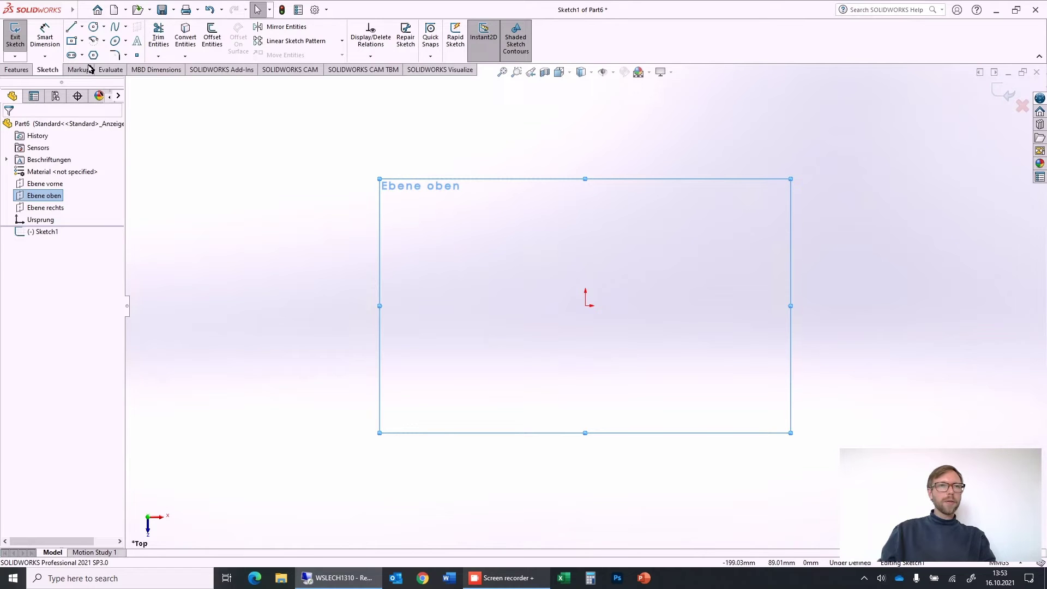
- Sketch a center rectangle about 288 by 117 mm with its center slightly up and to the left of the origin
left_click(73, 44)
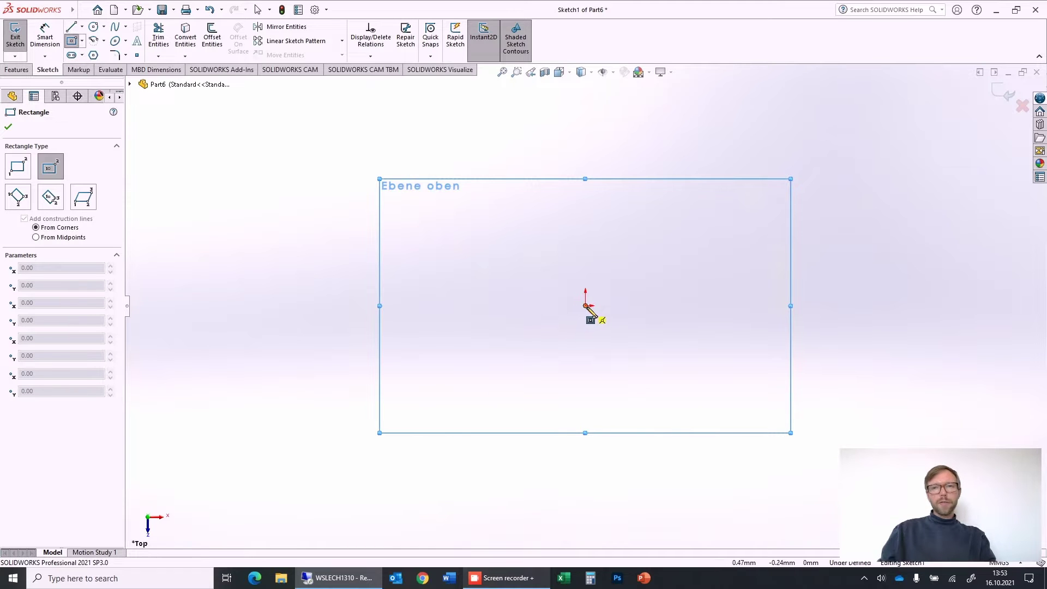
left_click(553, 259)
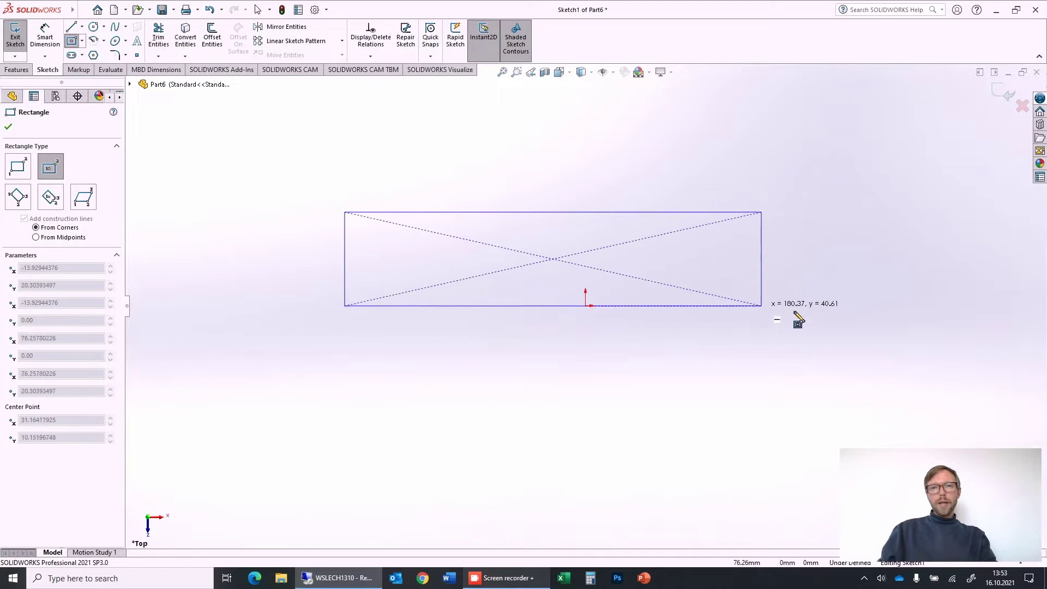
left_click(884, 394)
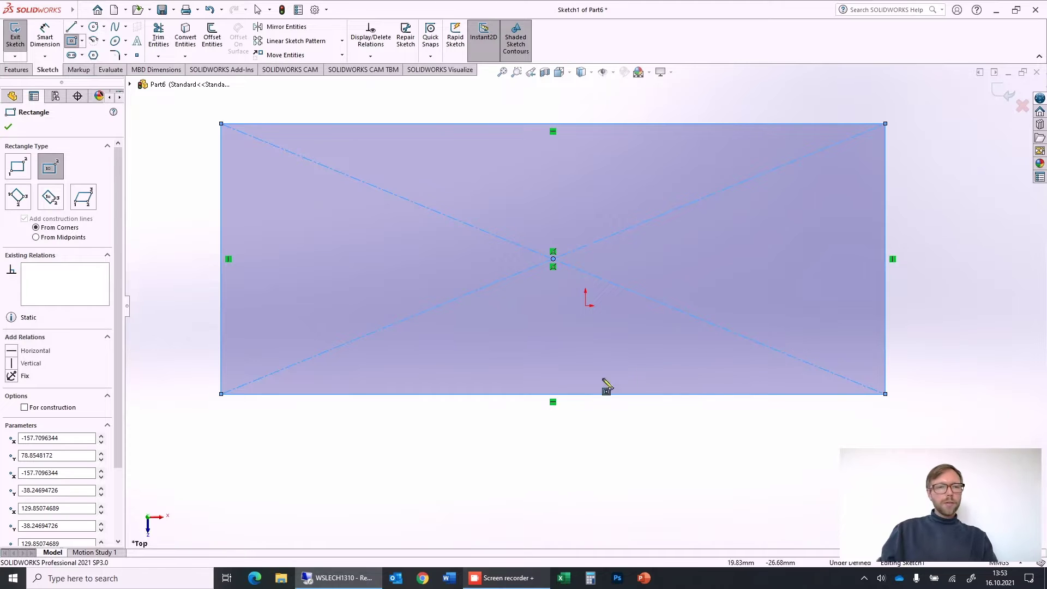
key("Escape")
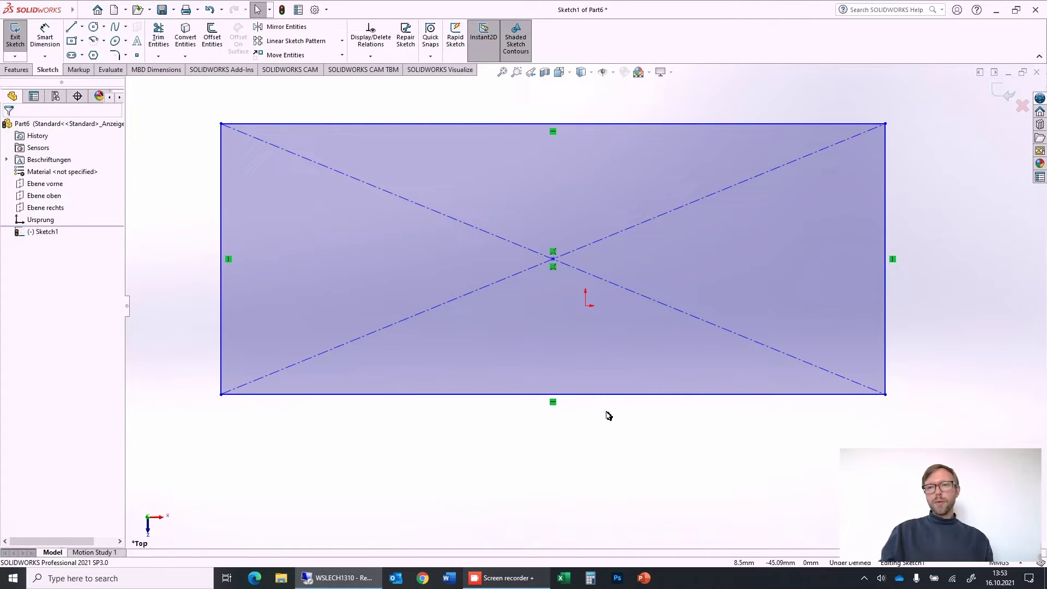
- Move the rectangle's center point onto the sketch origin and pull a corner inward until the rectangle is about 151 mm wide
left_click(554, 259)
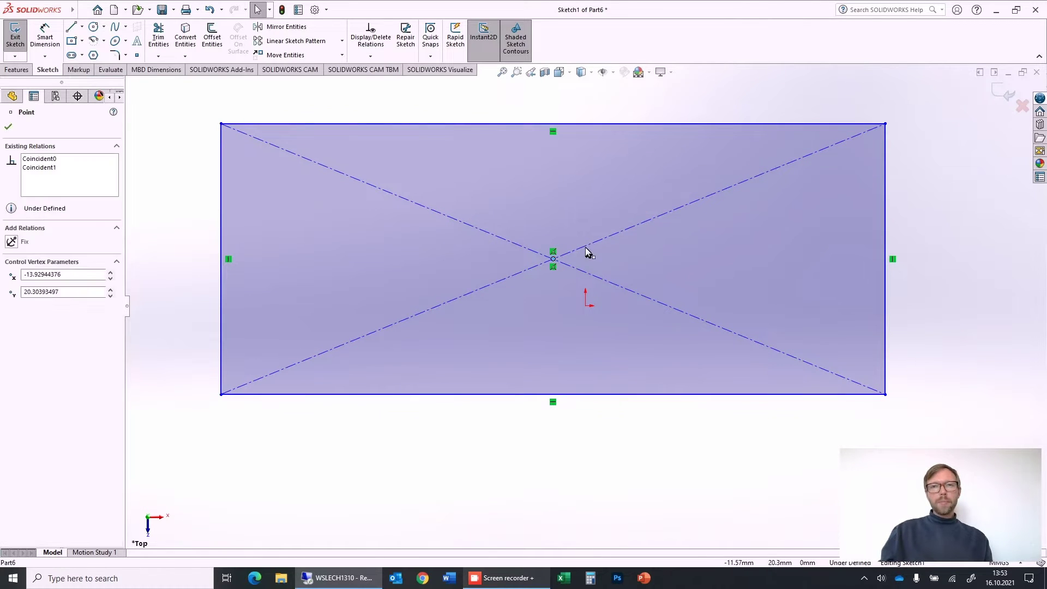
mouse_move(588, 252)
left_mouse_down()
mouse_move(582, 272)
mouse_move(564, 265)
left_mouse_up()
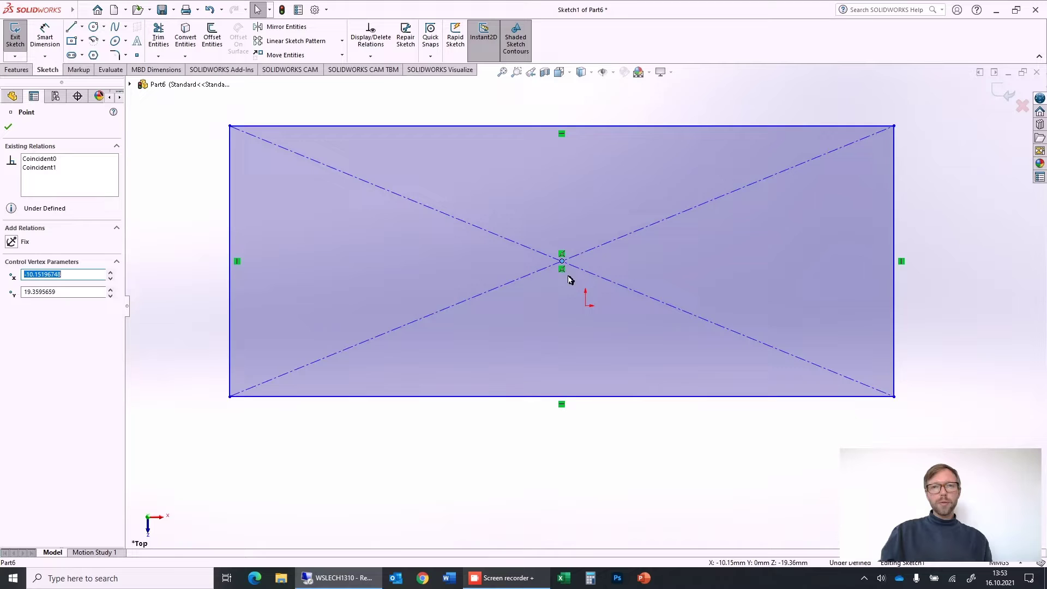
left_click_drag(563, 267, 587, 312)
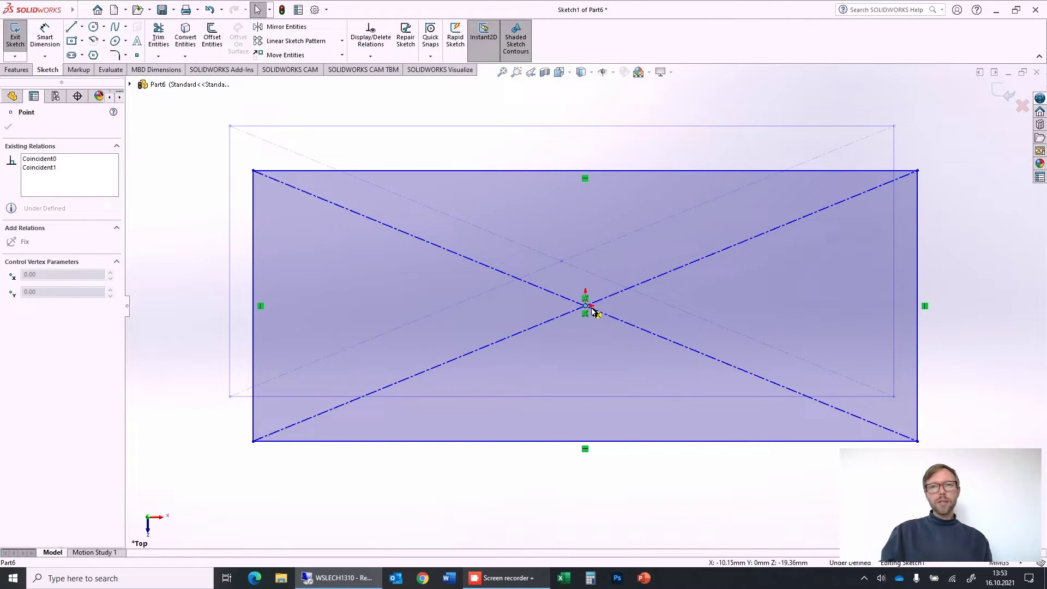
left_click_drag(593, 311, 586, 311)
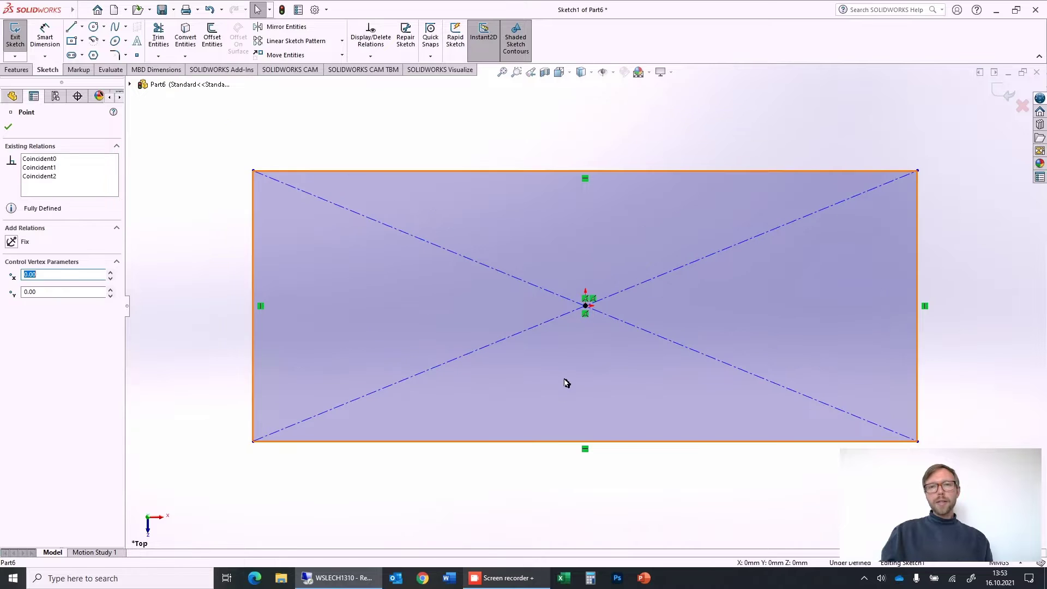
left_click(500, 486)
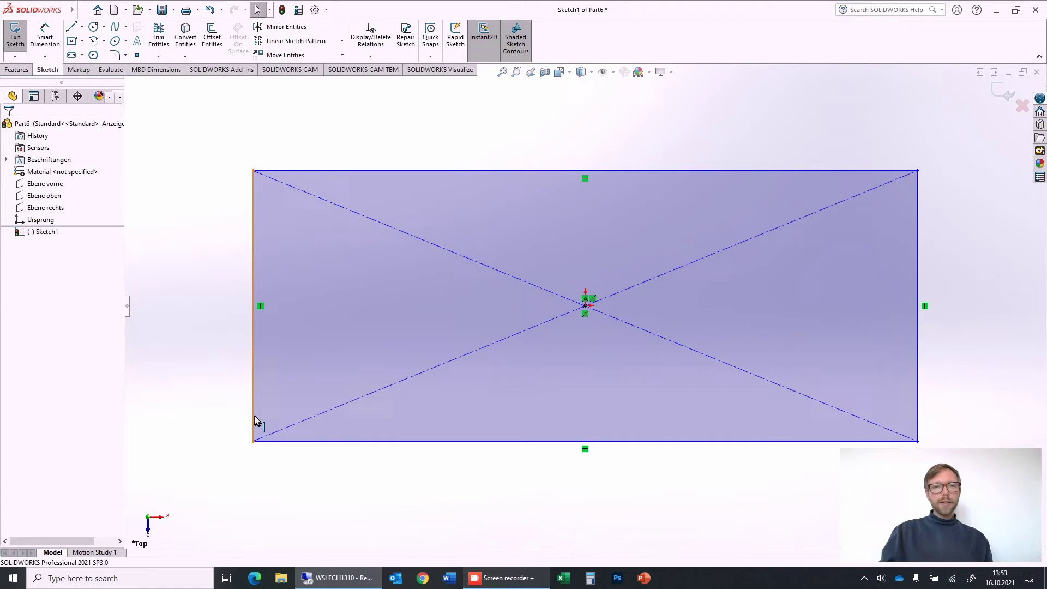
left_click_drag(253, 442, 410, 435)
left_click(162, 266)
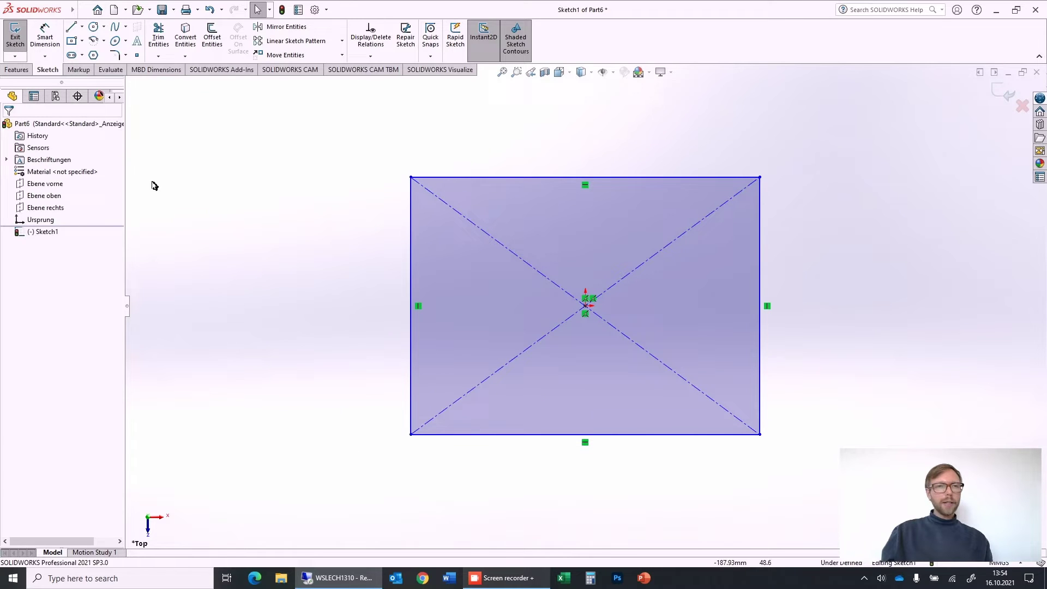
- Dimension the rectangle to 200 mm wide and 100 mm high
left_click(46, 38)
left_click(523, 177)
left_click(528, 141)
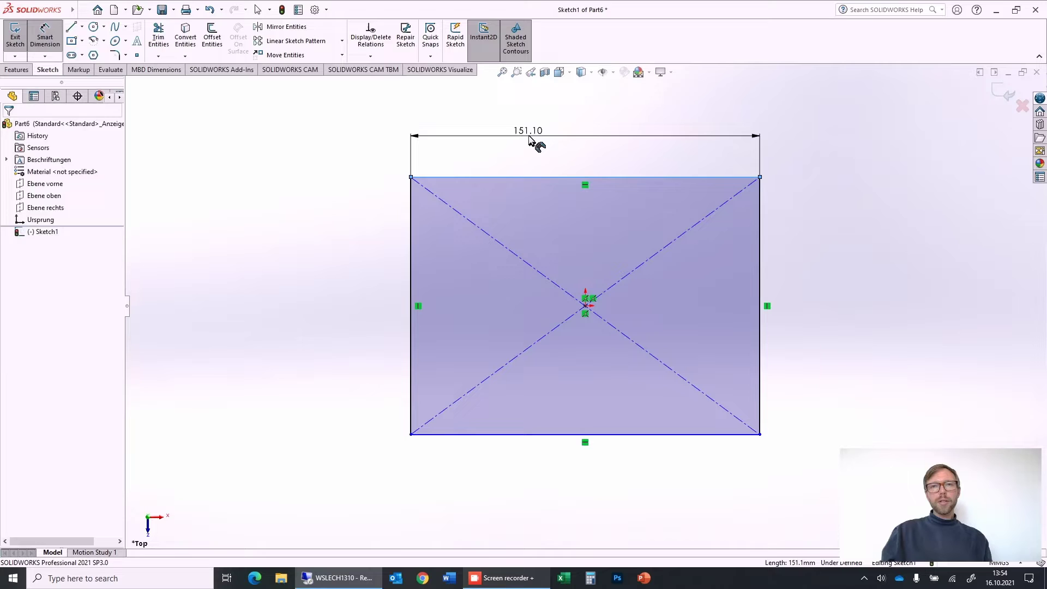
type("200")
key("Return")
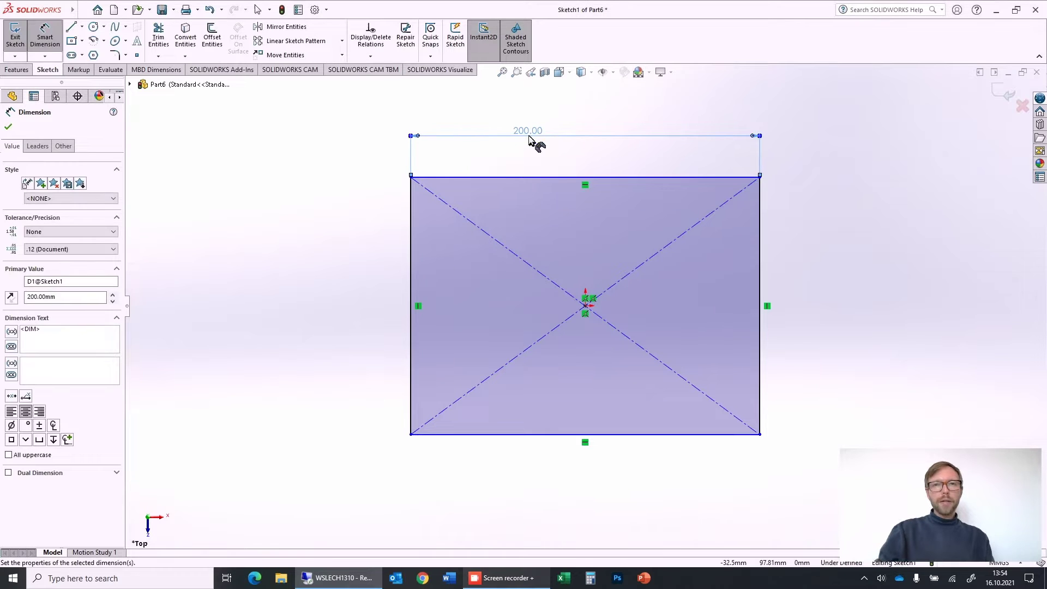
left_click(412, 301)
left_click(257, 308)
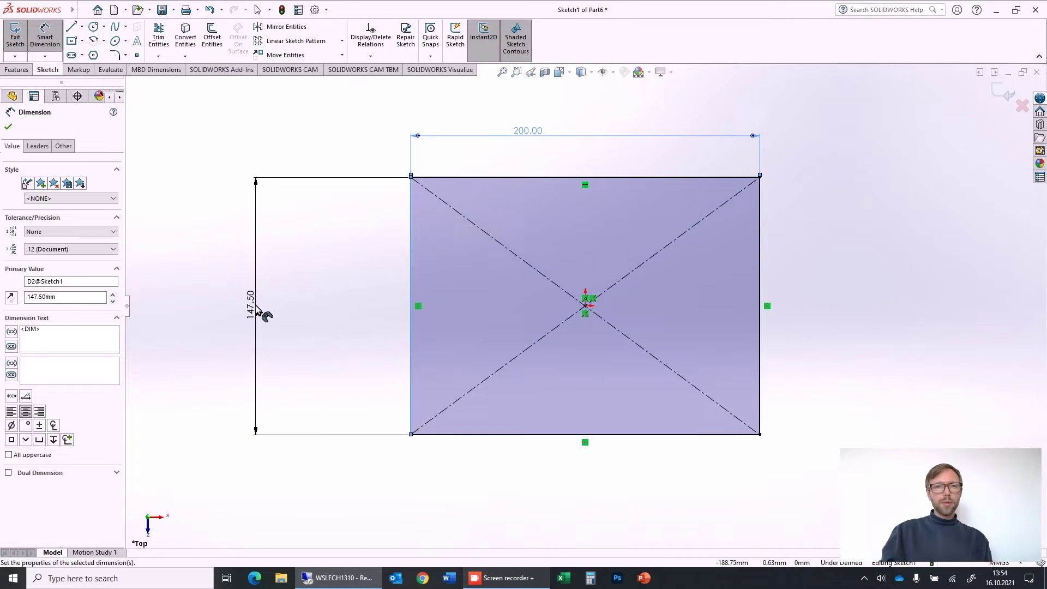
key("Return")
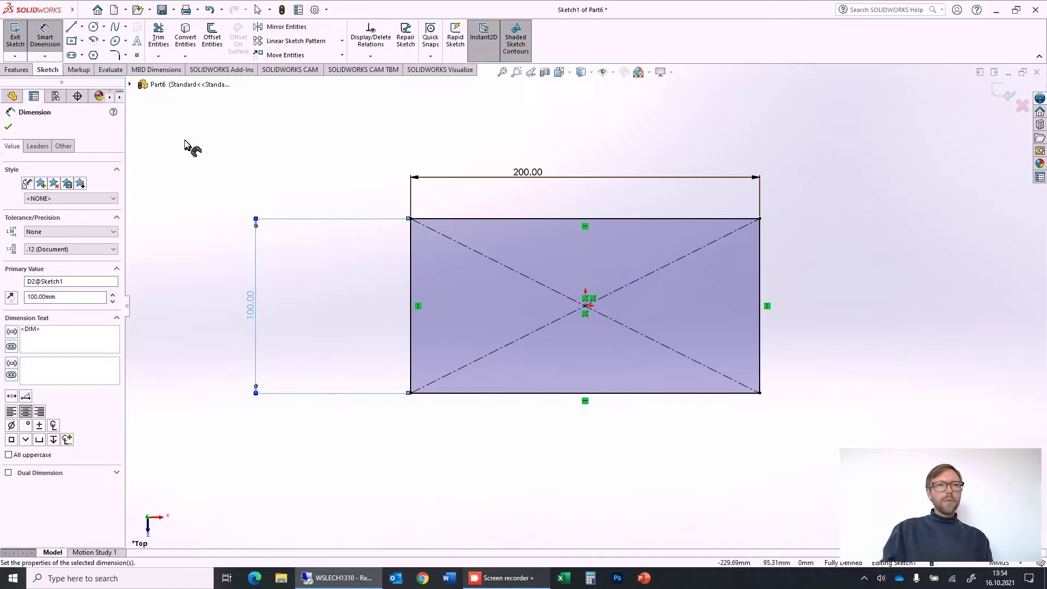
- Sketch a second center rectangle about 117 by 45 mm from the origin, inside the first one
left_click(71, 41)
left_click(585, 306)
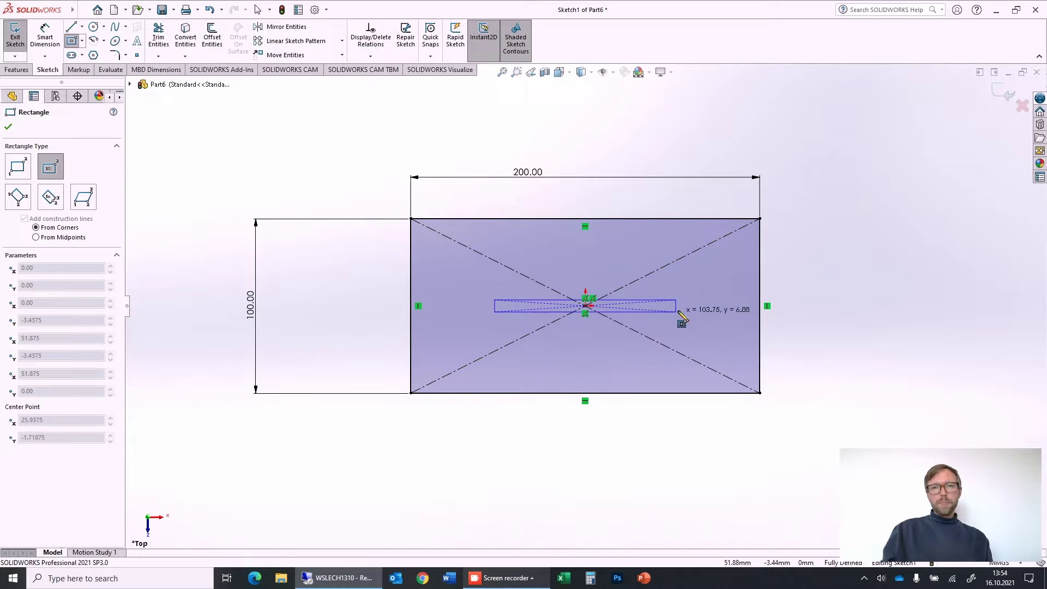
left_click(687, 345)
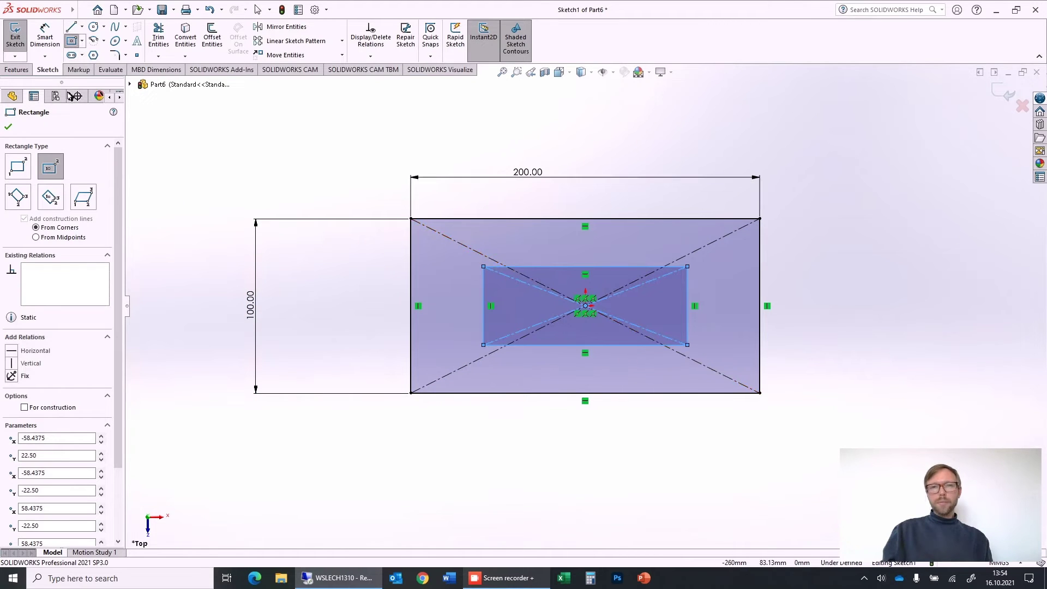
- Dimension the inner rectangle to 100 mm wide and 50 mm high, and exit the sketch
left_click(44, 37)
left_click(606, 268)
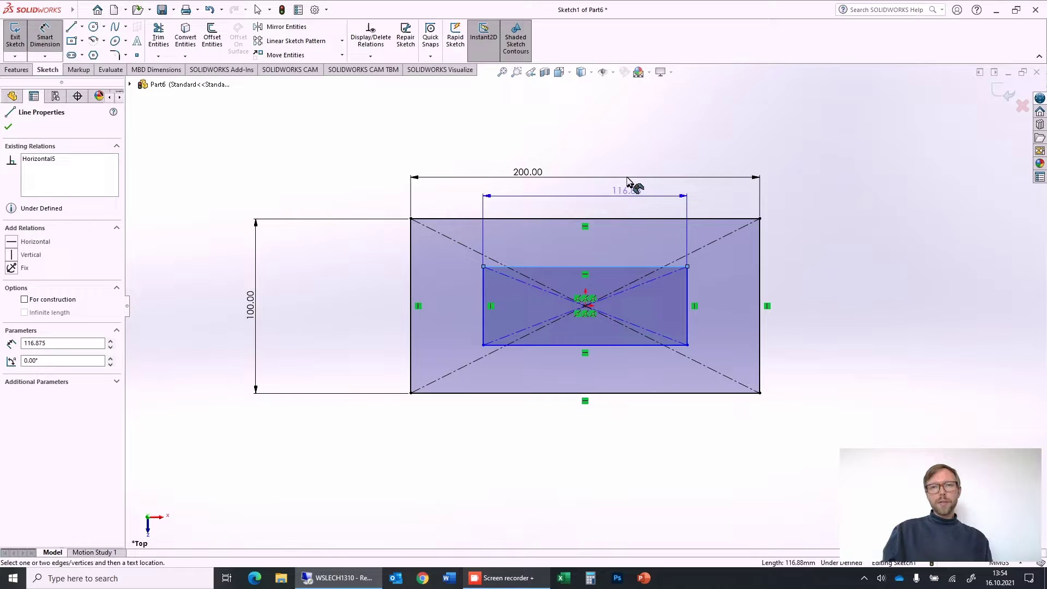
left_click(629, 158)
type("100")
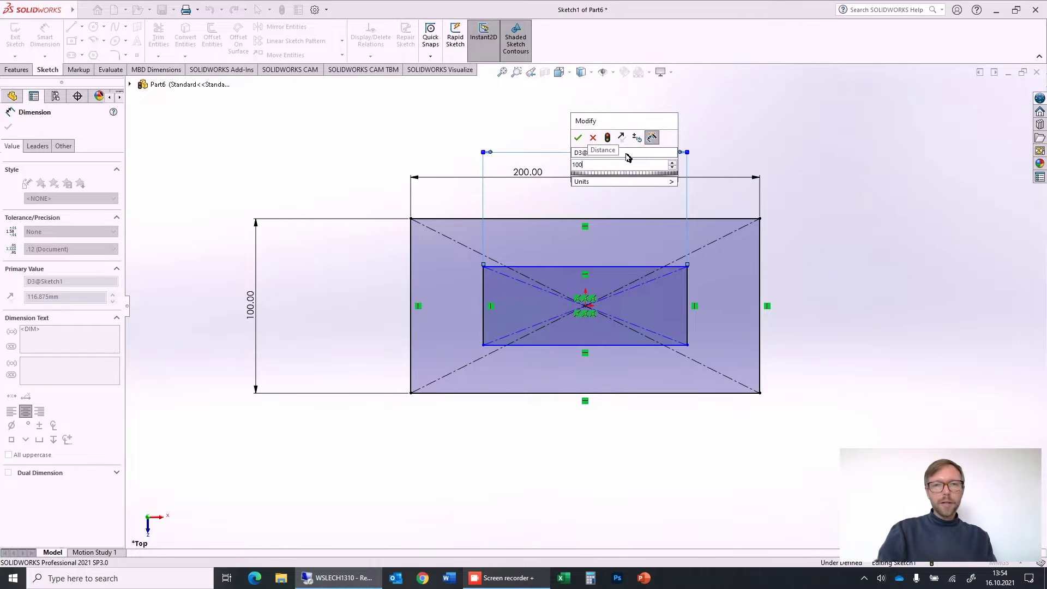
key("Return")
left_click(496, 330)
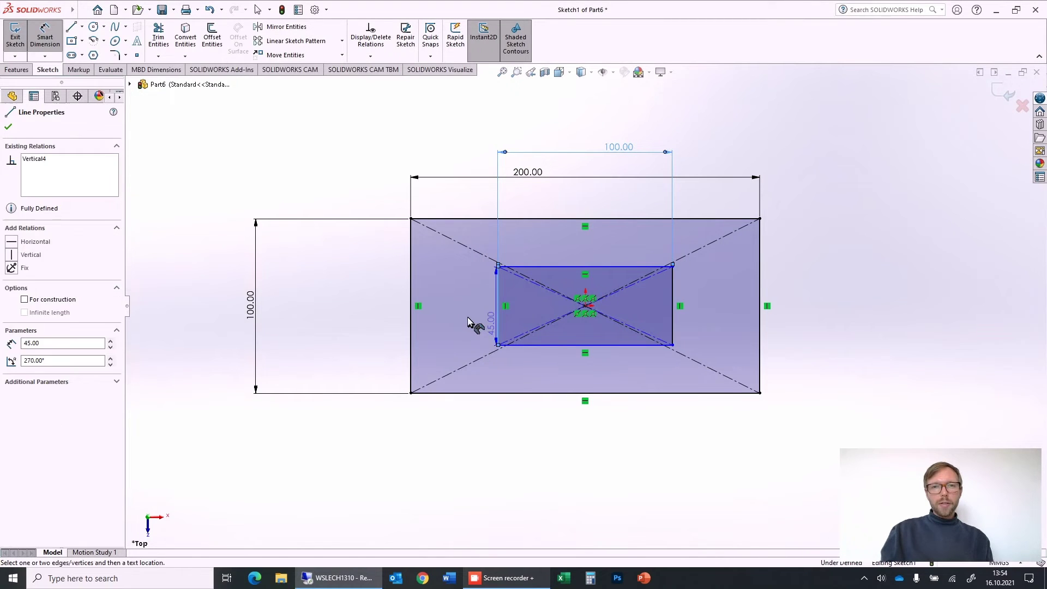
left_click(473, 328)
type("50")
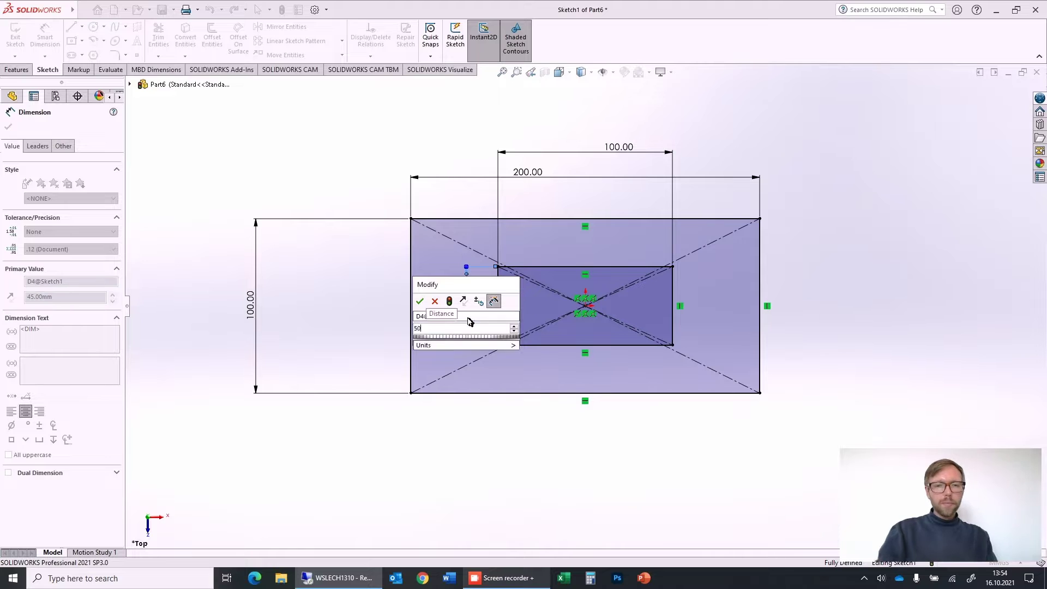
key("Return")
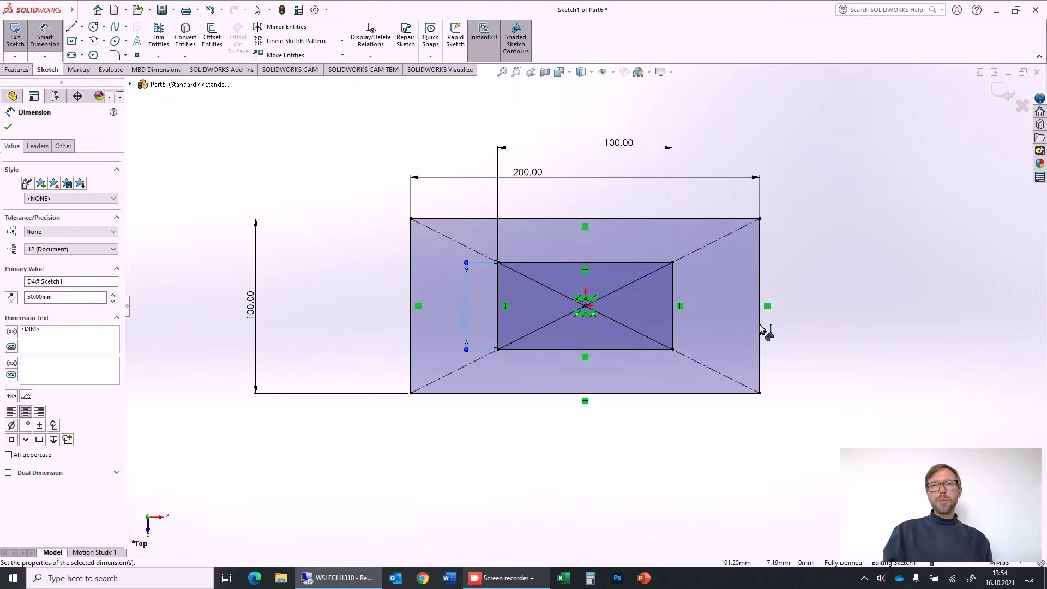
left_click(1006, 93)
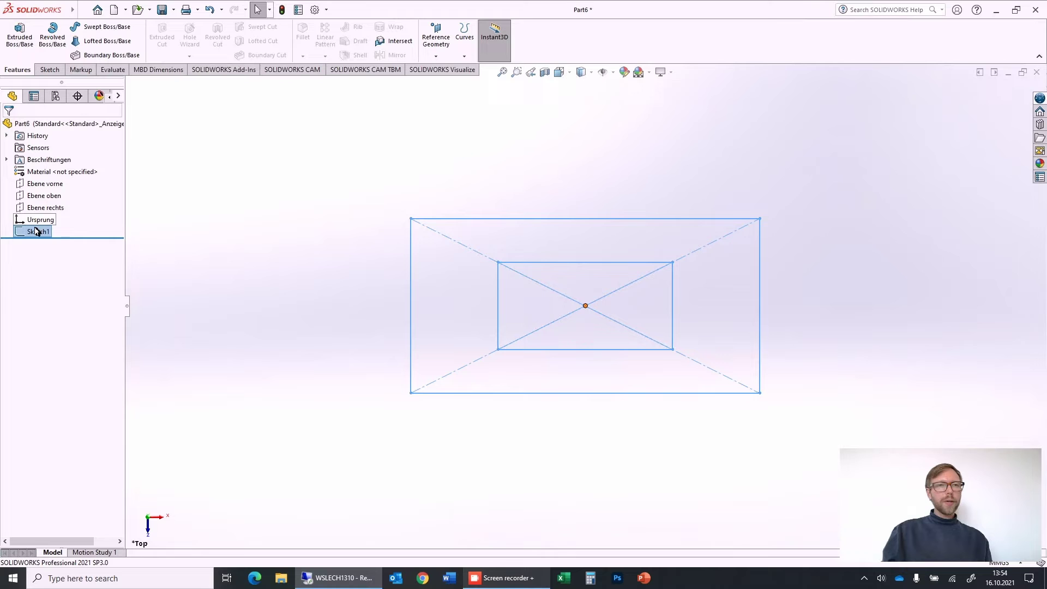
- Start a Boss-Extrude of the nested-rectangle sketch with a Blind depth of 40 mm
left_click(19, 34)
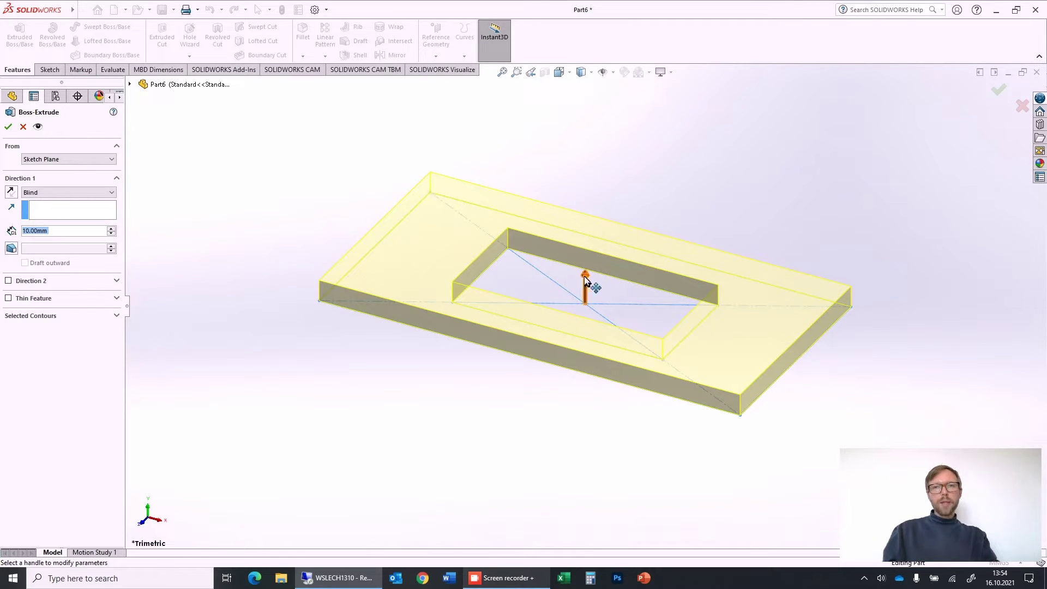
mouse_move(585, 279)
left_mouse_down()
mouse_move(586, 221)
mouse_move(588, 265)
mouse_move(586, 233)
left_mouse_up()
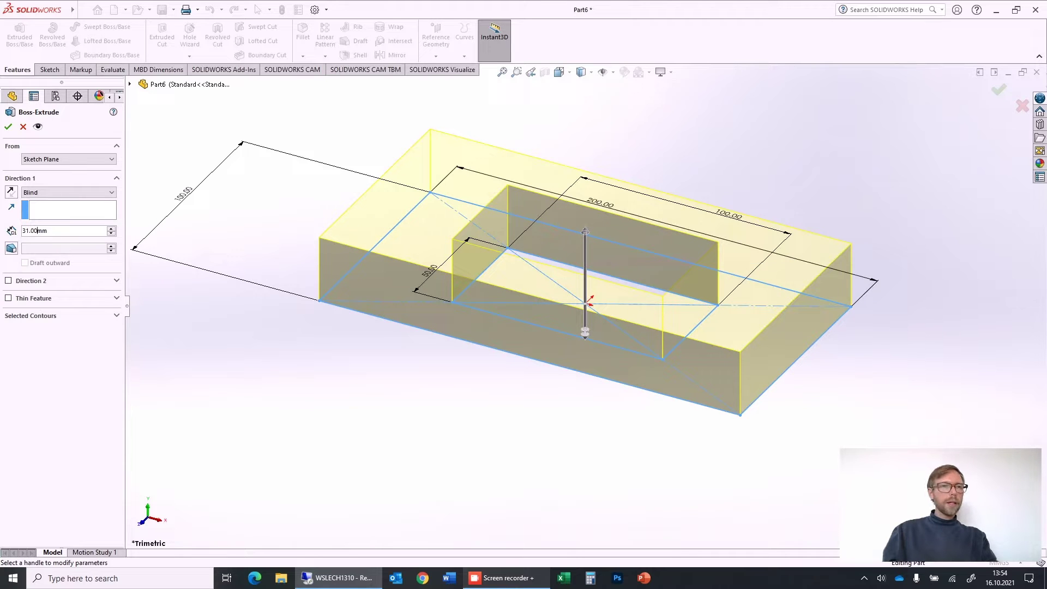
key("ctrl+a")
type("40")
key("Return")
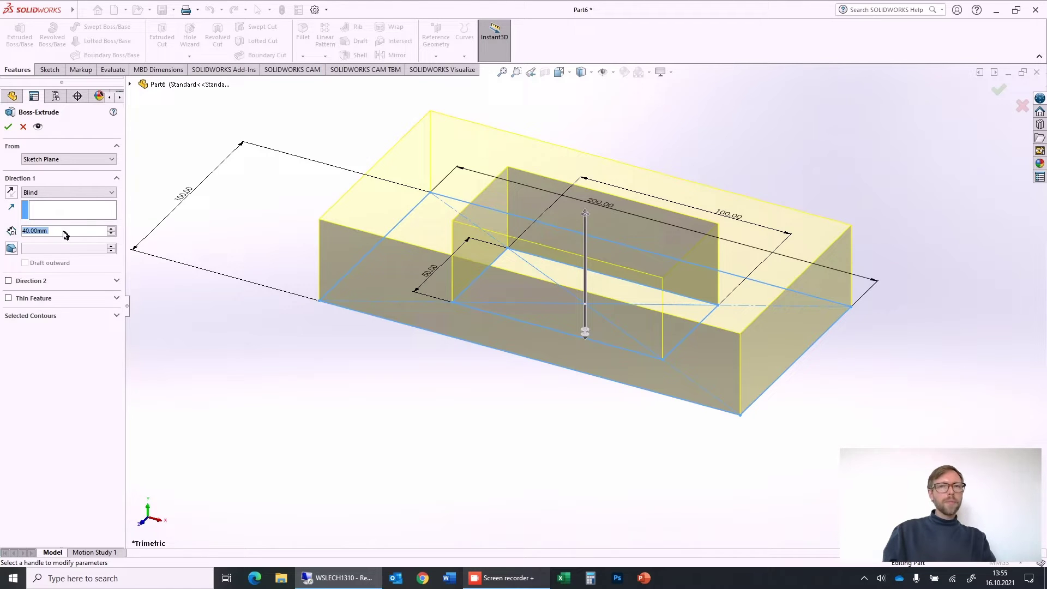
left_click(48, 194)
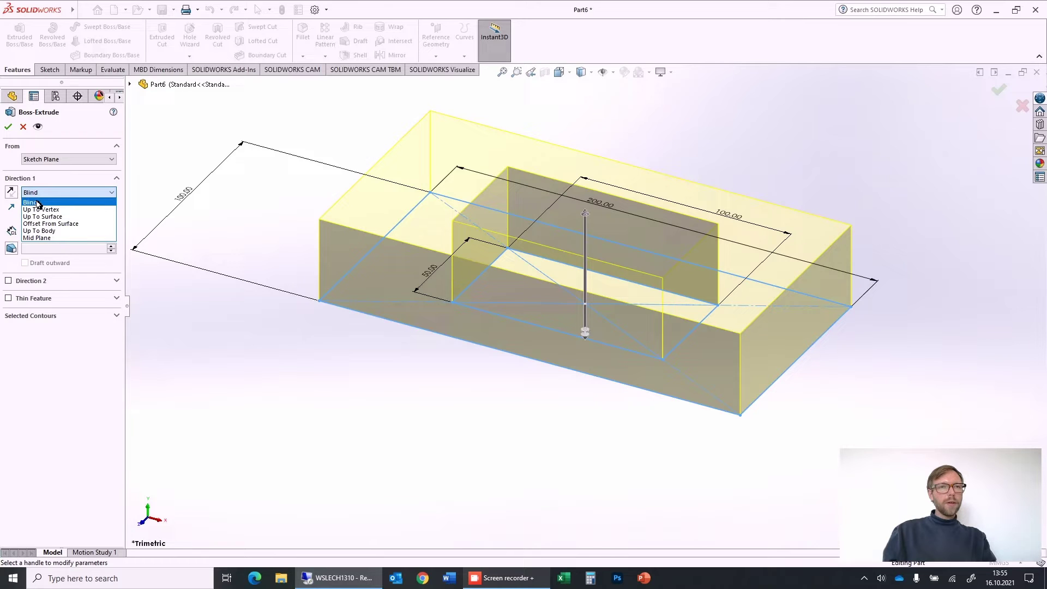
left_click(38, 202)
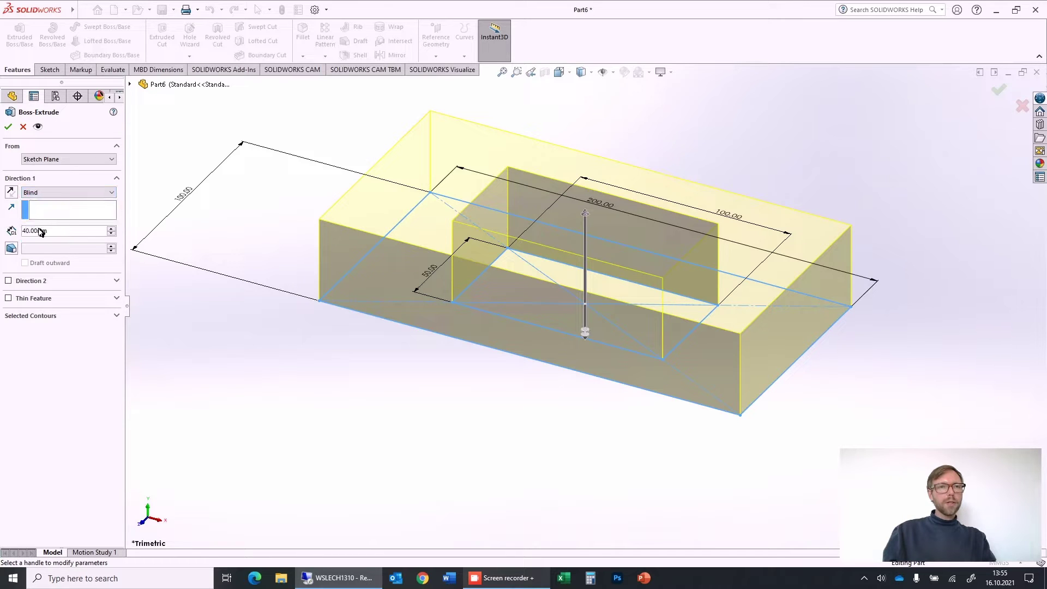
- Try reversing the extrusion direction and adding a 10 mm Blind second direction, restoring both settings
left_click(12, 198)
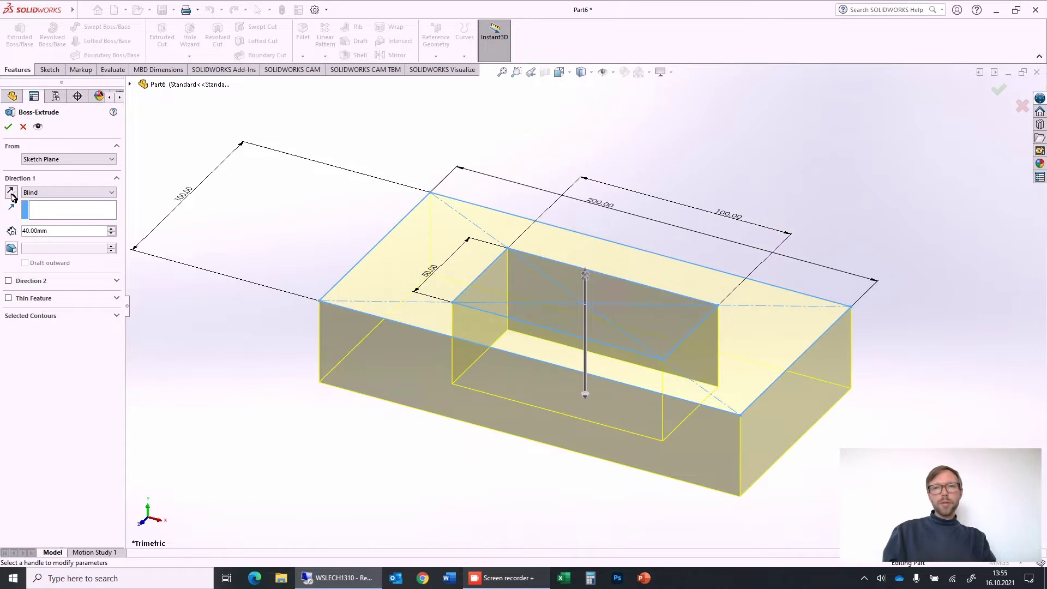
left_click(12, 197)
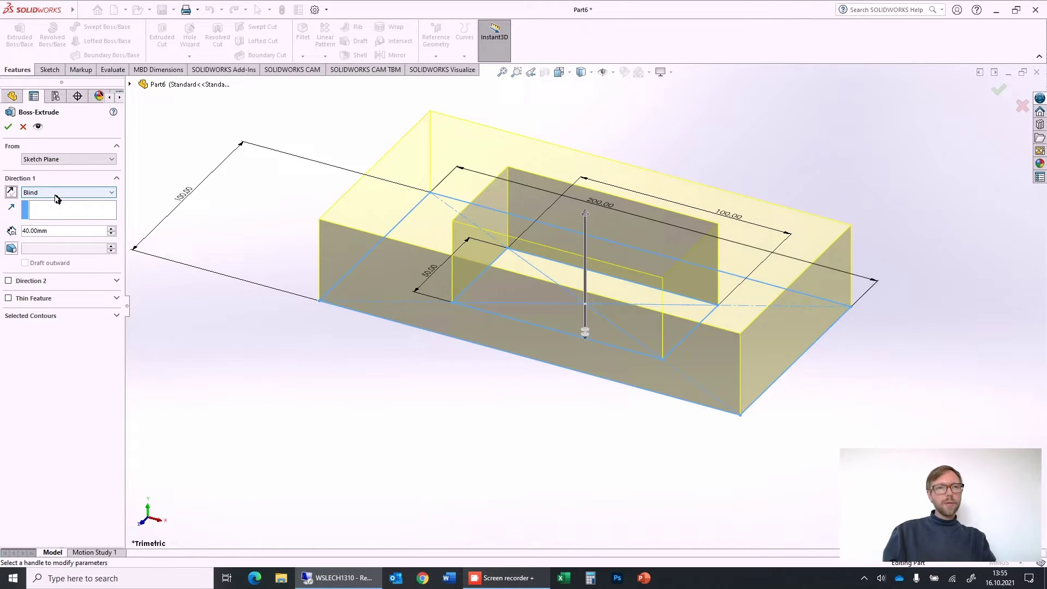
left_click(57, 194)
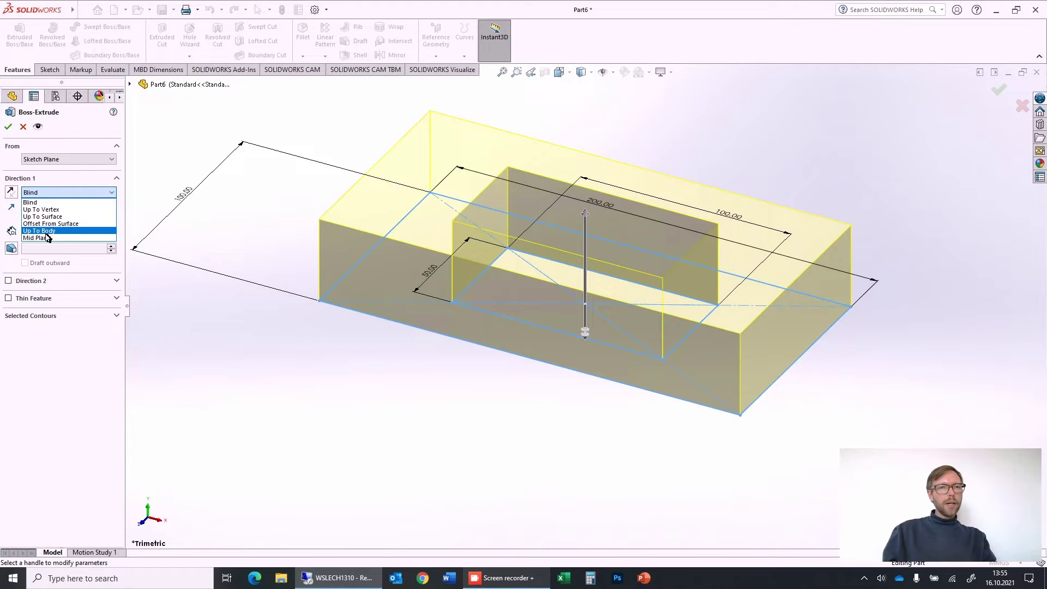
left_click(55, 190)
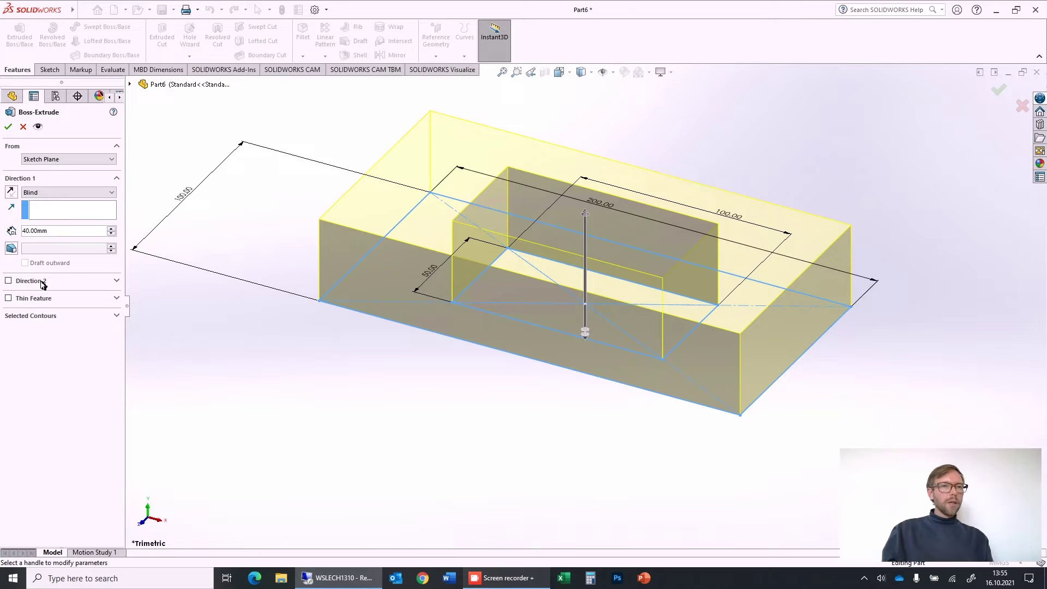
left_click(9, 281)
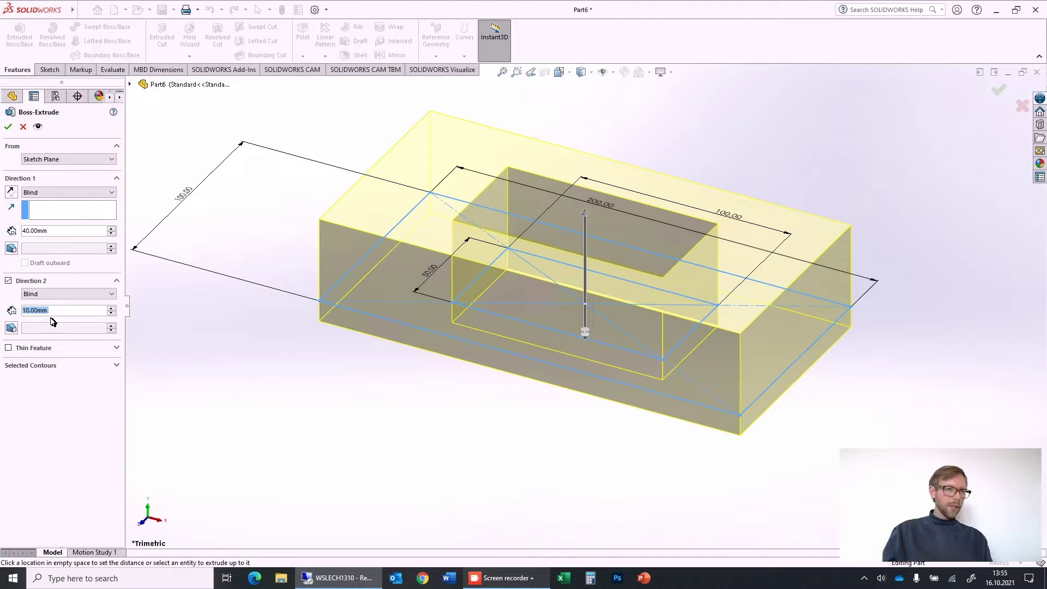
left_click(9, 281)
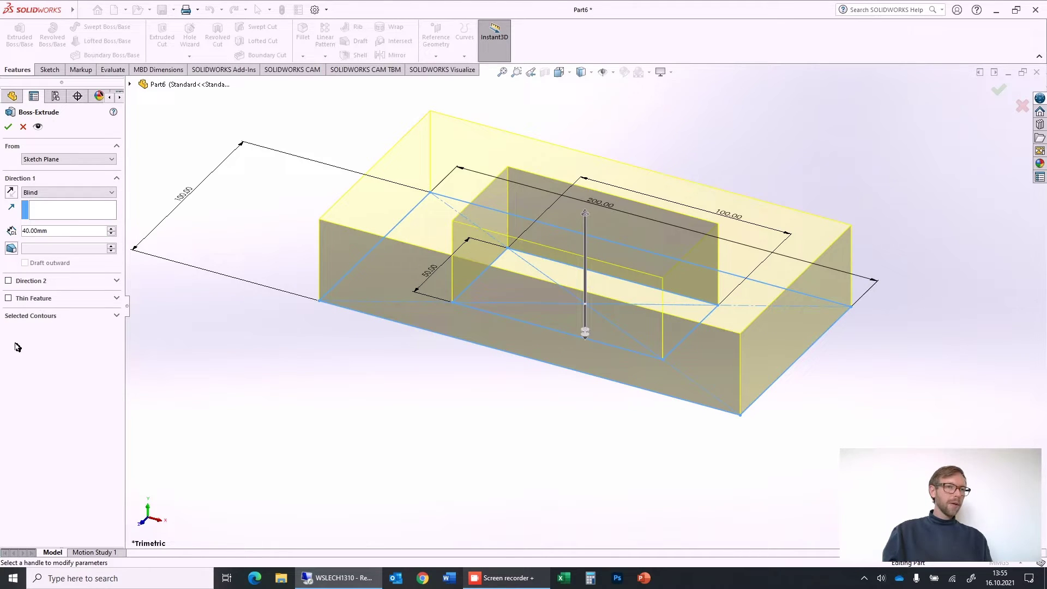
- Try a 10 mm One-Direction thin feature on the extrusion, switching capped ends on and off
left_click(10, 301)
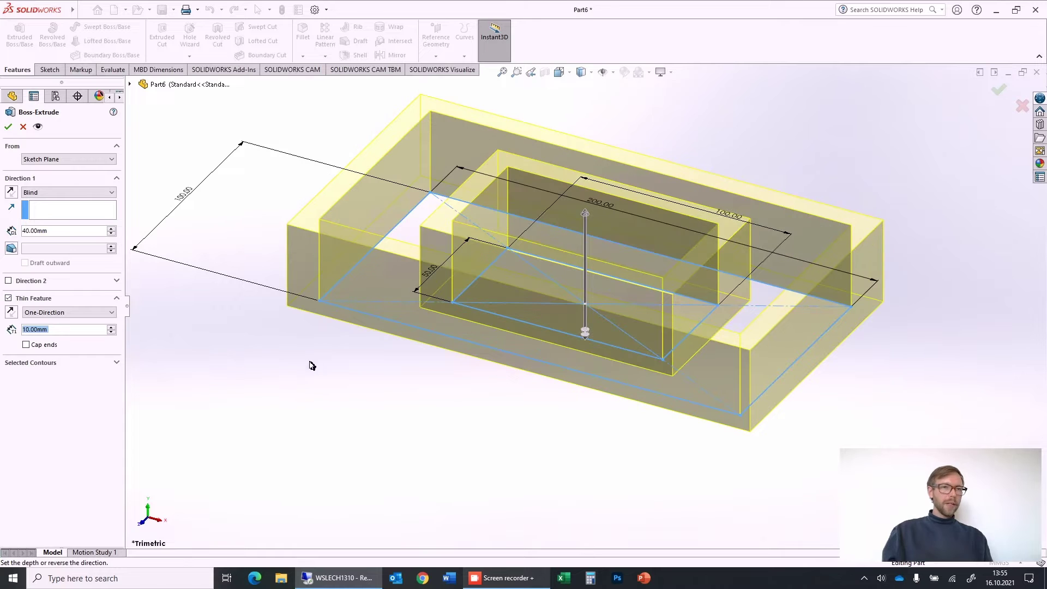
middle_click_drag(409, 421, 412, 430)
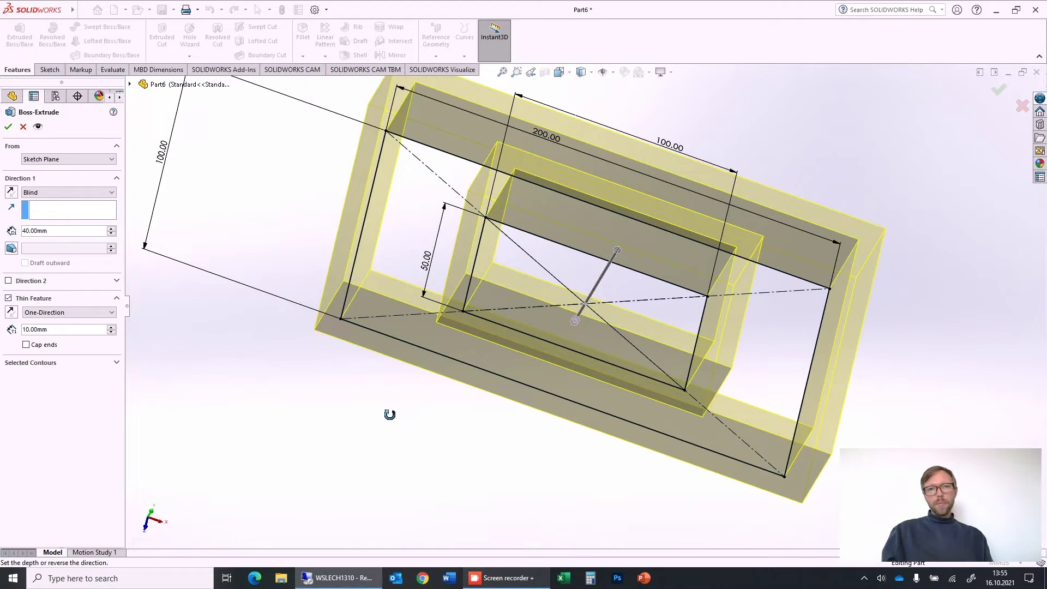
middle_click_drag(389, 415, 376, 374)
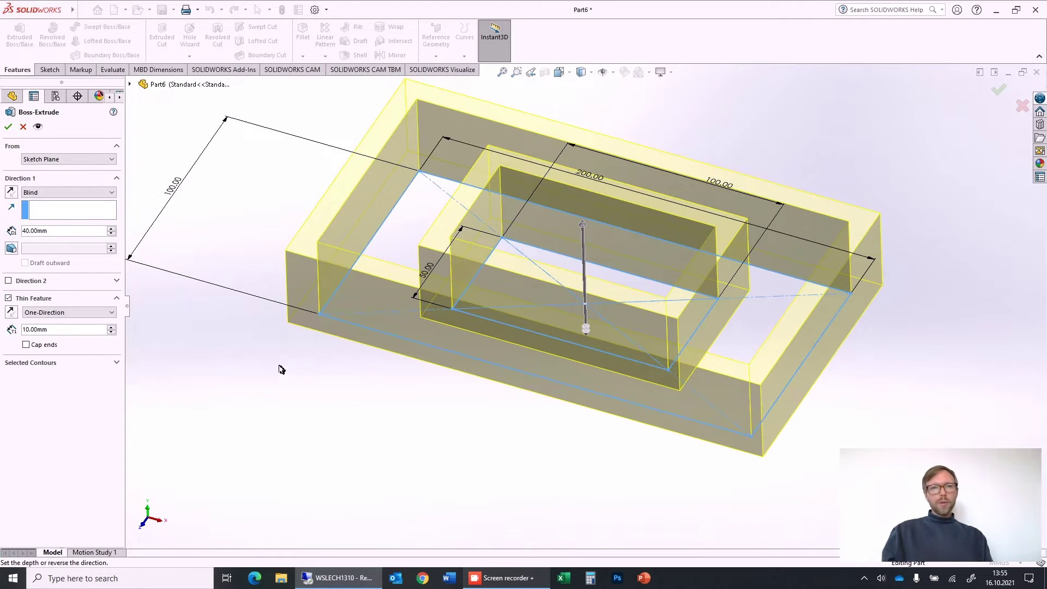
left_click(25, 345)
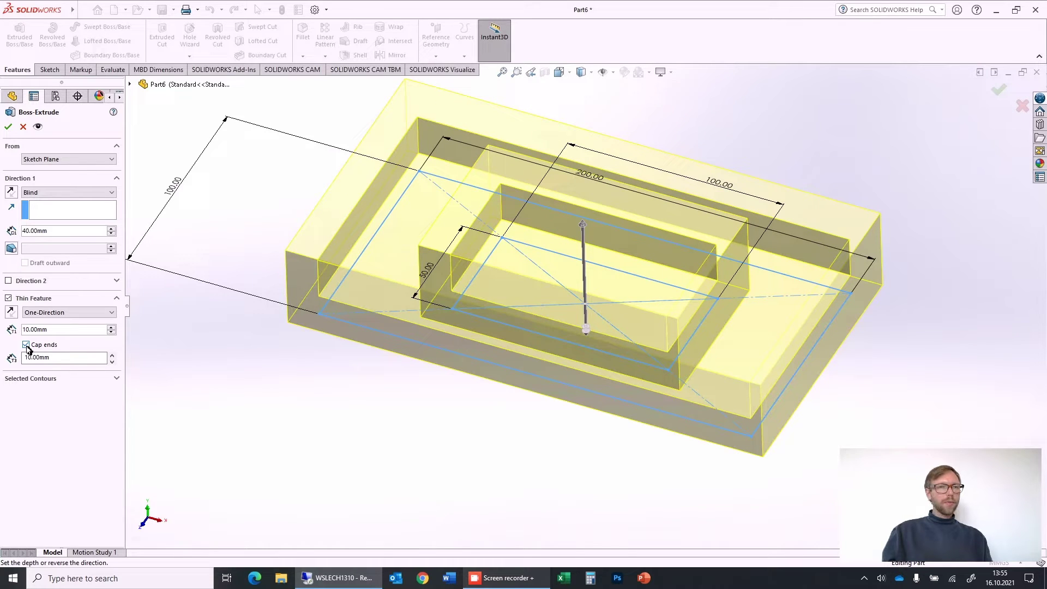
left_click(25, 345)
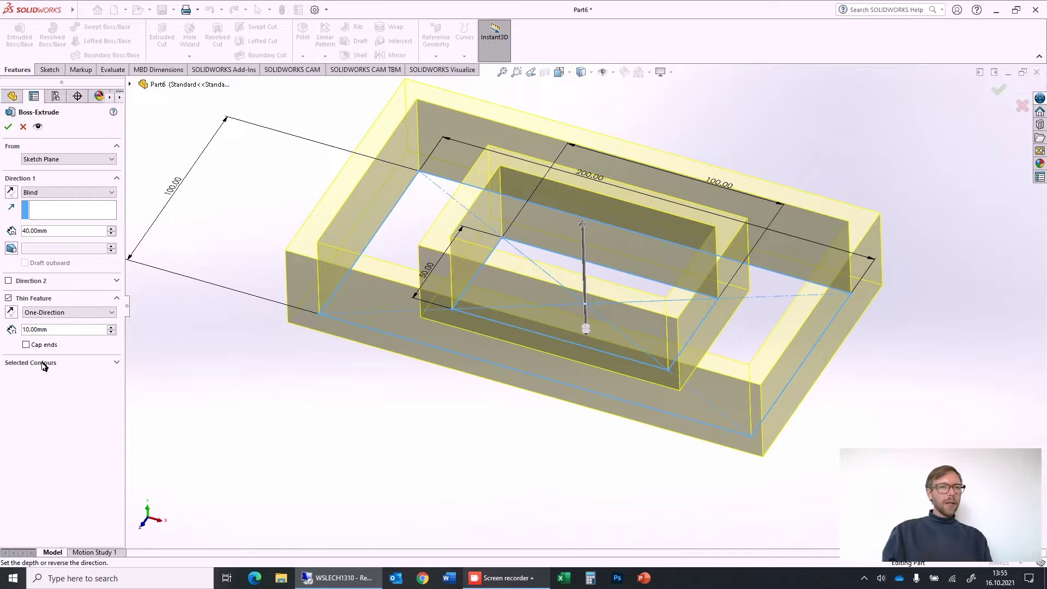
- Try extruding only the inner rectangle's region without the thin feature, and cancel the extrusion
left_click(60, 365)
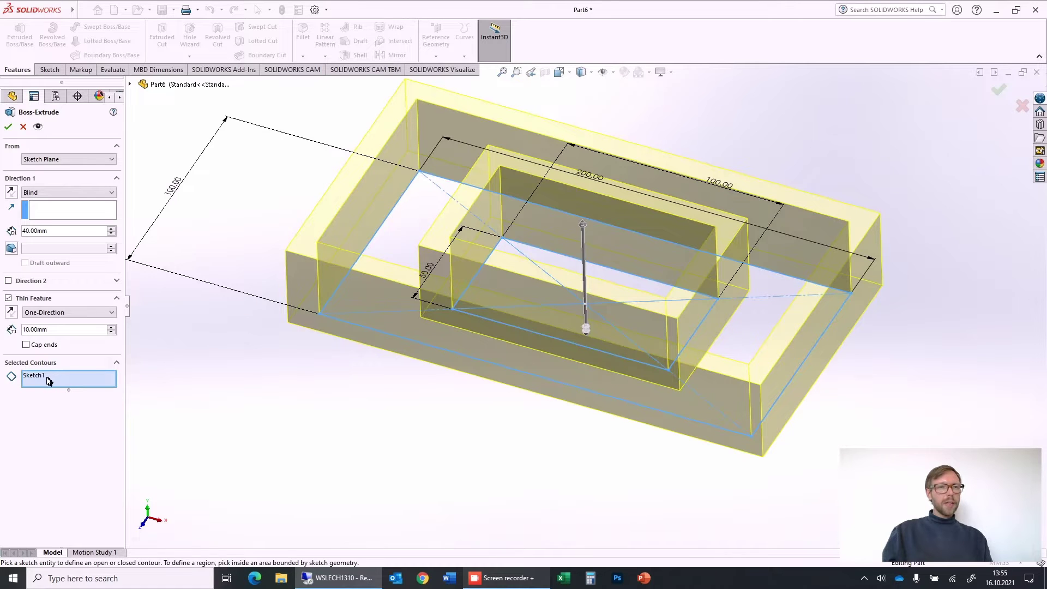
left_click(38, 381)
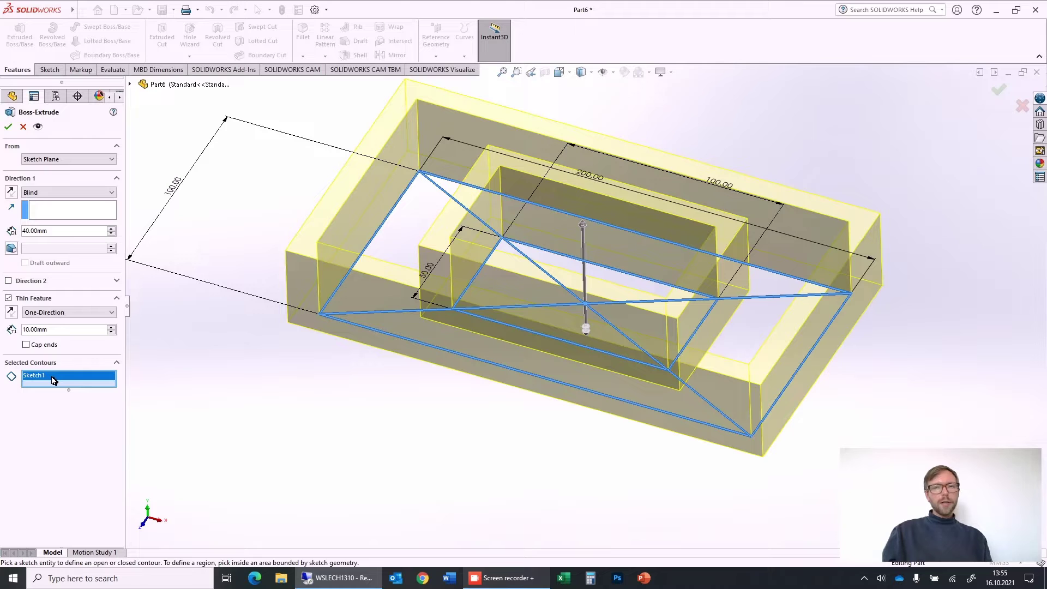
key("Delete")
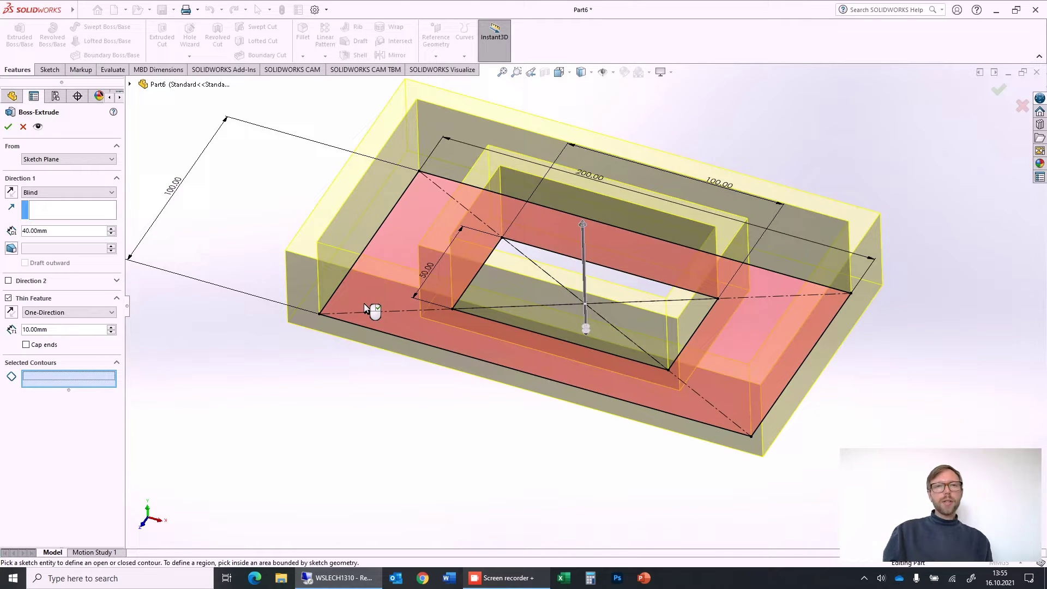
left_click(513, 295)
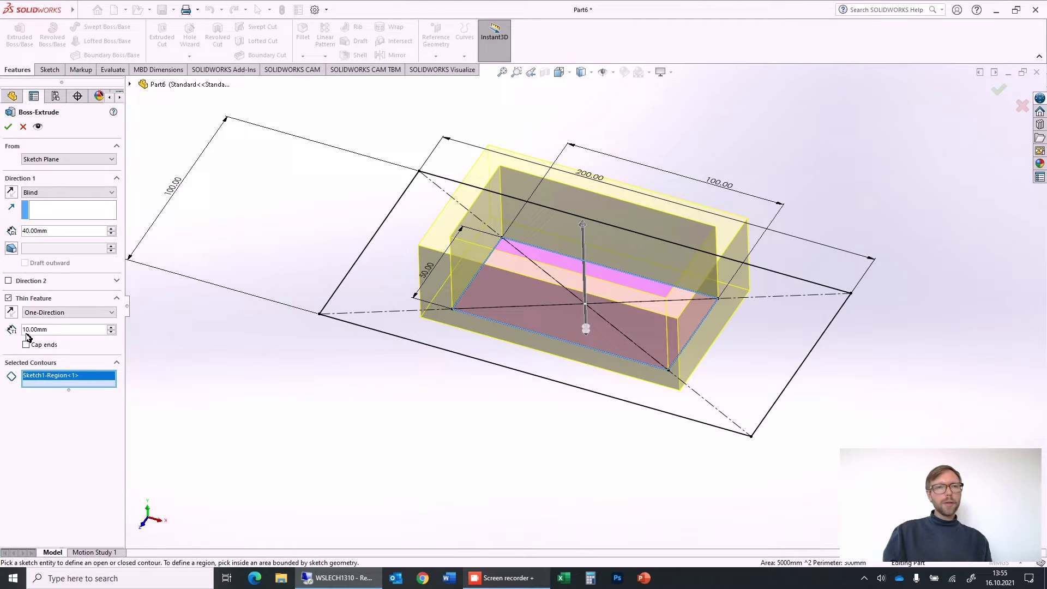
left_click(9, 298)
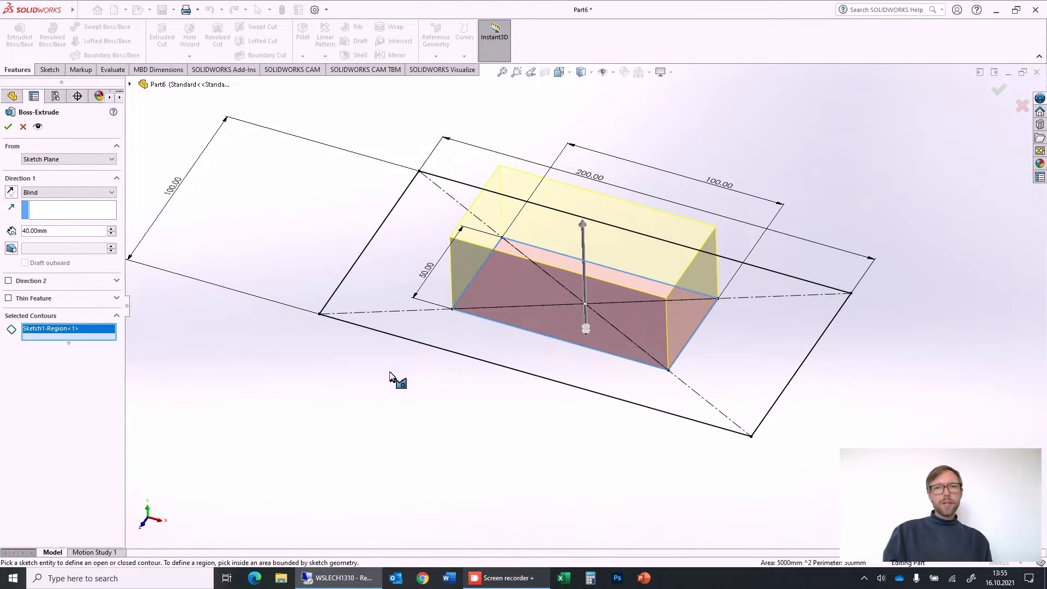
mouse_move(554, 345)
middle_mouse_down()
mouse_move(577, 307)
mouse_move(600, 327)
mouse_move(591, 374)
mouse_move(545, 374)
mouse_move(557, 402)
mouse_move(572, 398)
middle_mouse_up()
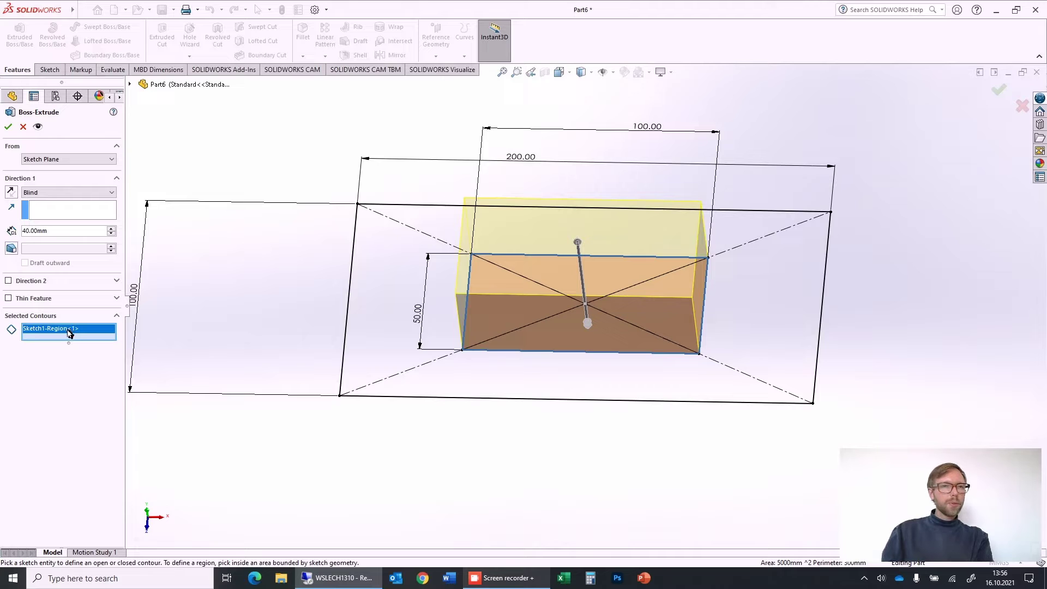
left_click(23, 126)
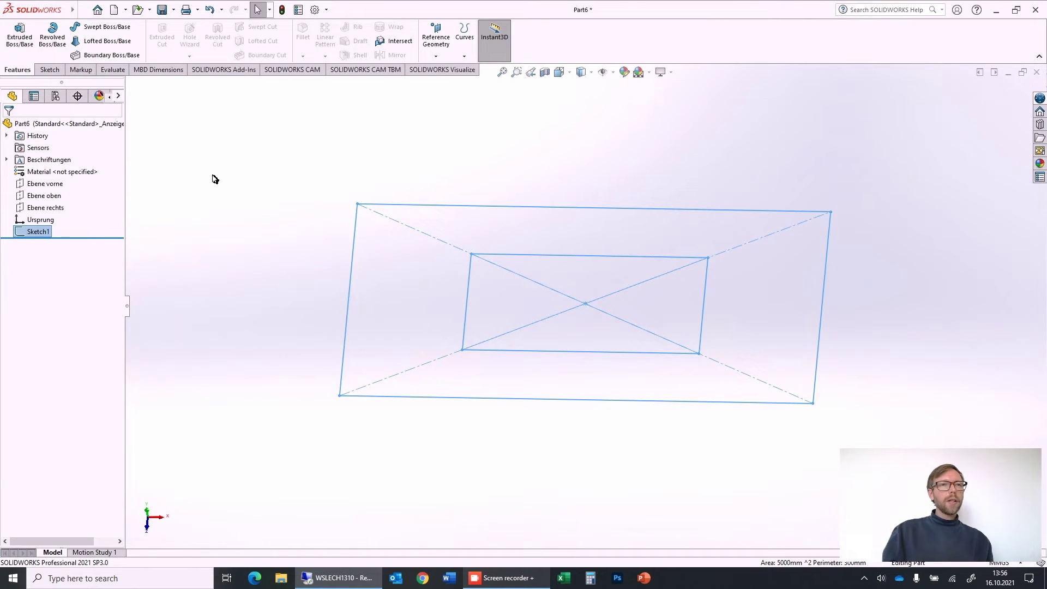
- Extrude the whole nested-rectangle sketch as a Blind boss with a depth of 40 mm
left_click(186, 183)
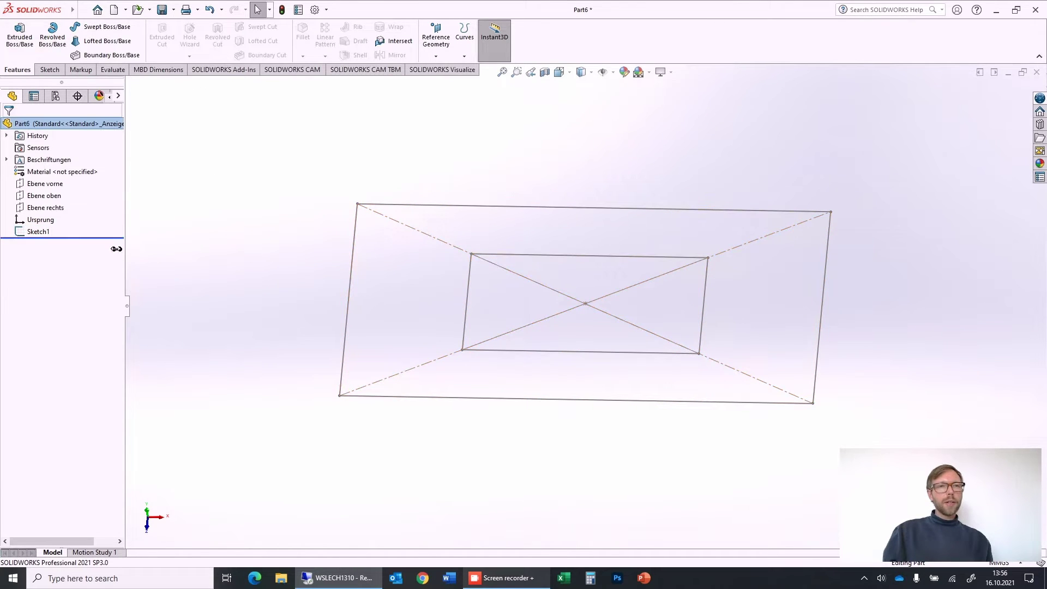
left_click(40, 231)
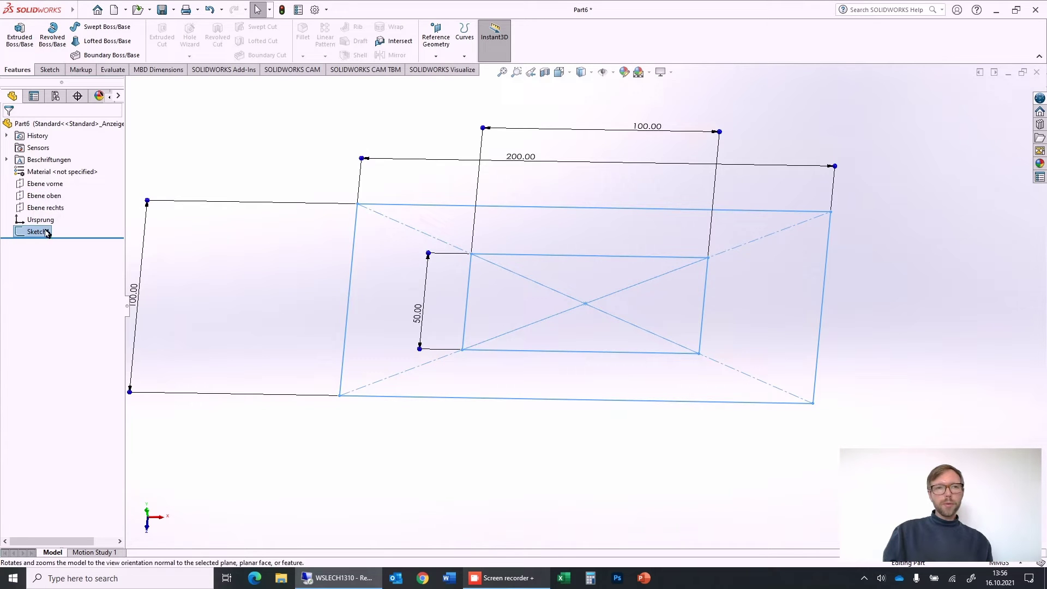
left_click(19, 36)
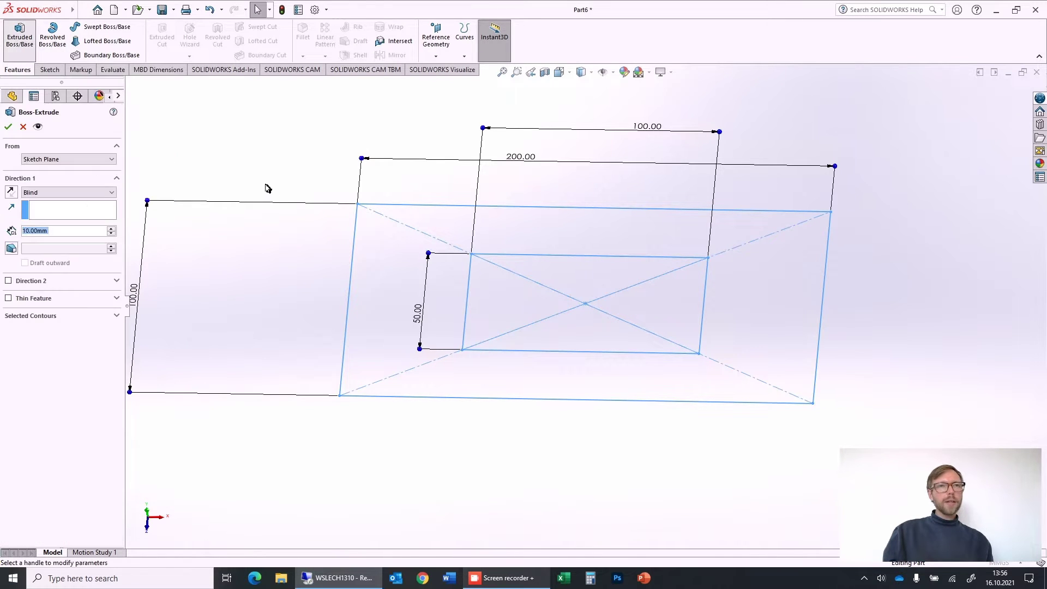
left_click_drag(584, 286, 576, 227)
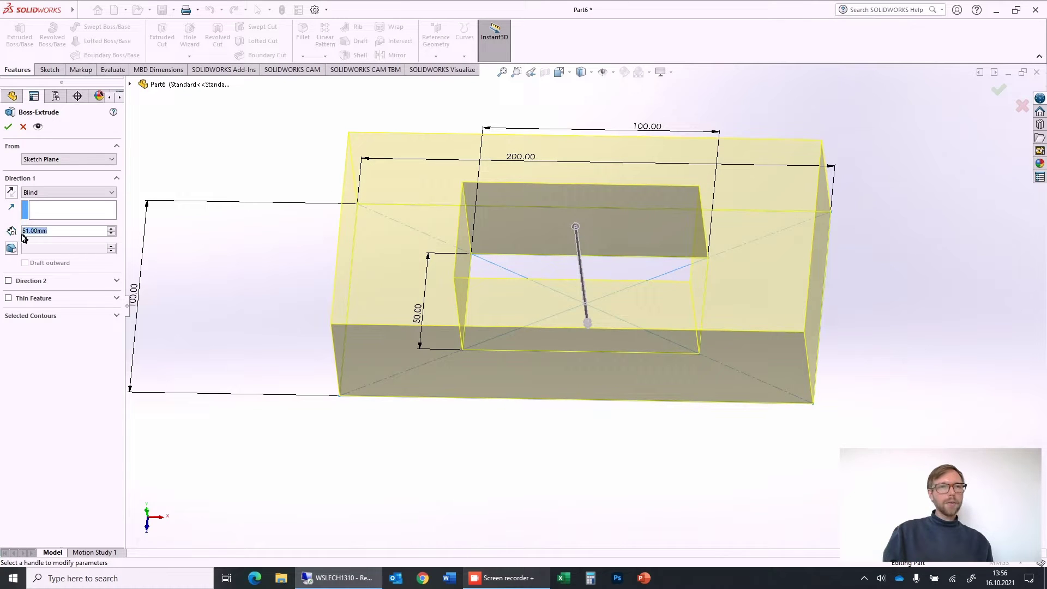
type("40")
key("Return")
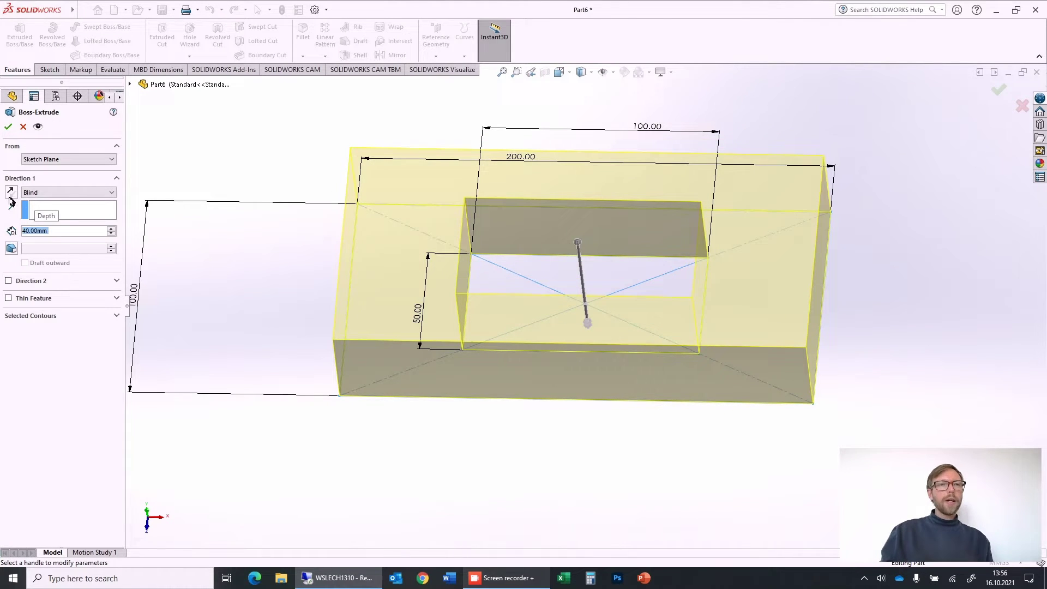
left_click(8, 128)
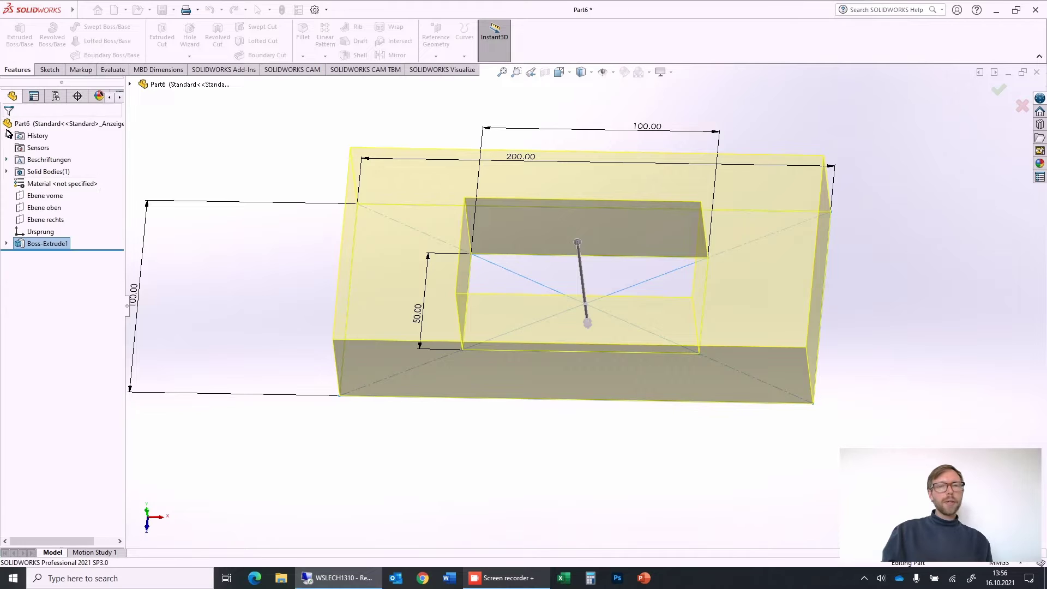
- Open the extrusion's underlying sketch for editing from the block's top face, and exit it without changes
mouse_move(313, 422)
middle_mouse_down()
mouse_move(297, 335)
mouse_move(273, 416)
mouse_move(386, 407)
middle_mouse_up()
middle_click_drag(380, 456, 411, 423, "shift")
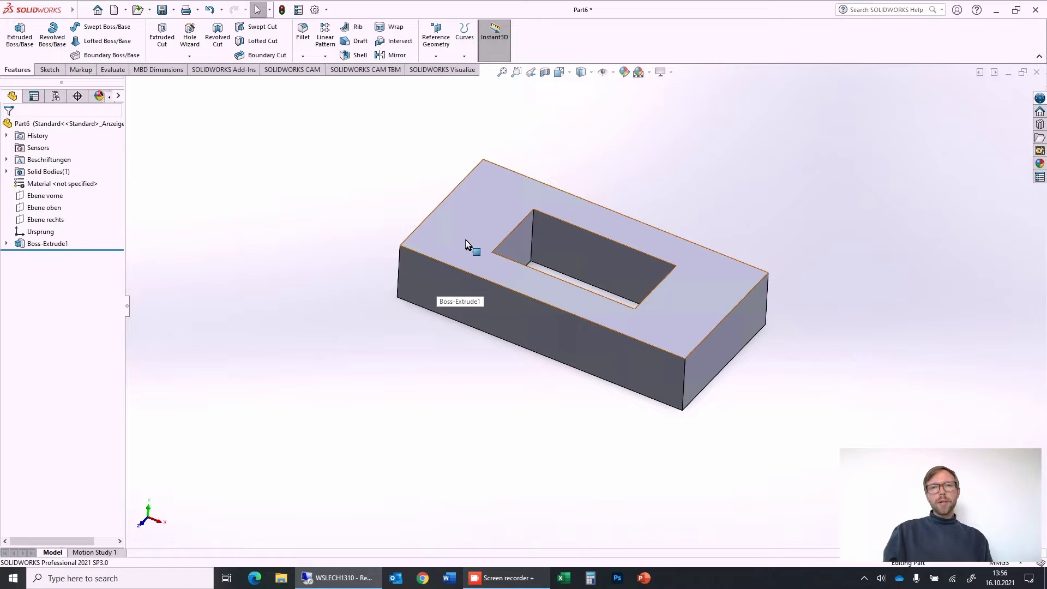
left_click(477, 230)
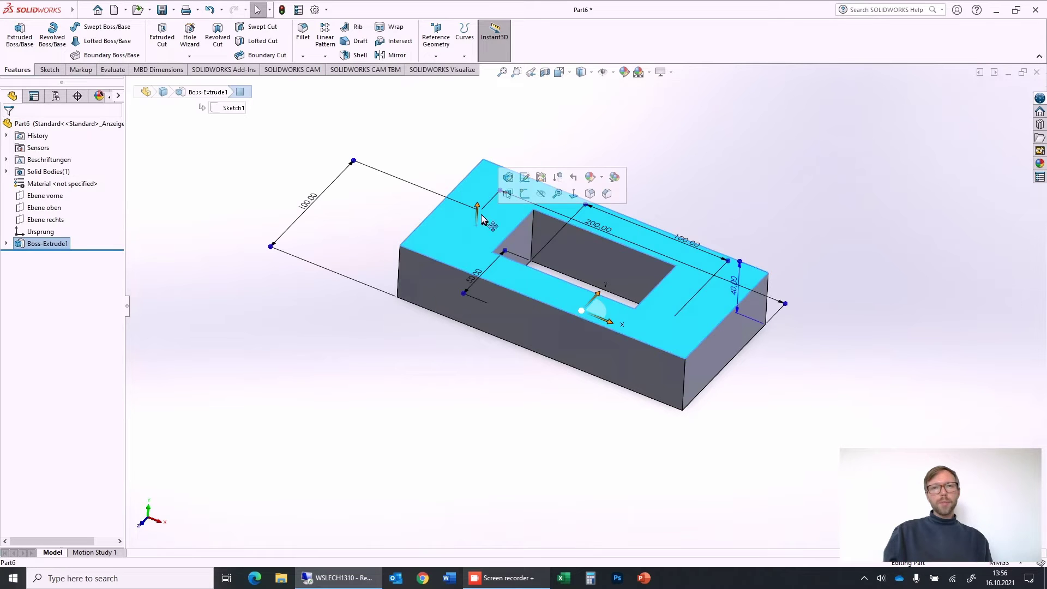
middle_click_drag(476, 231, 506, 264)
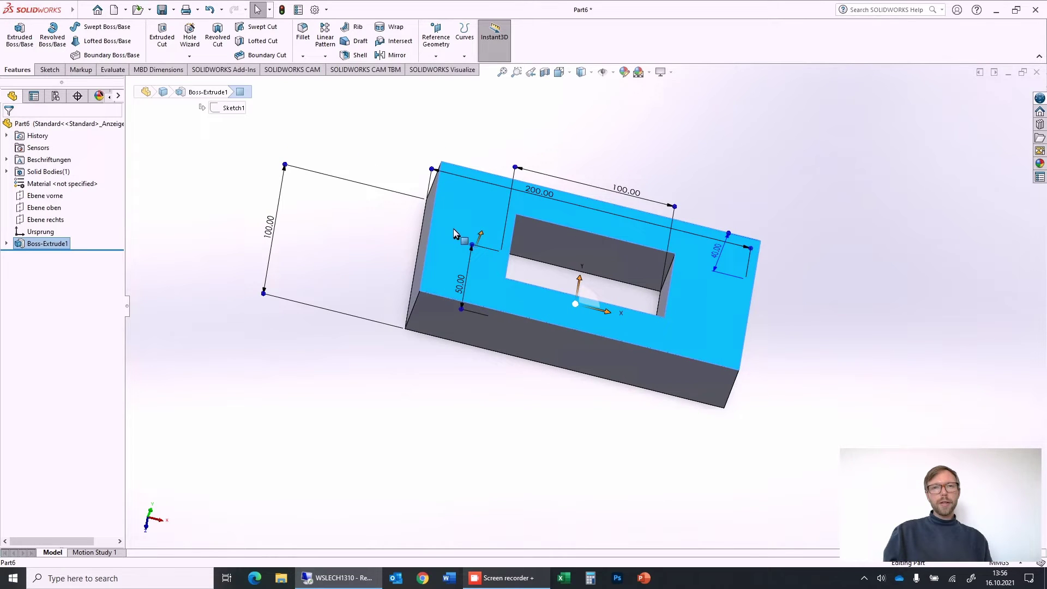
right_click(477, 207)
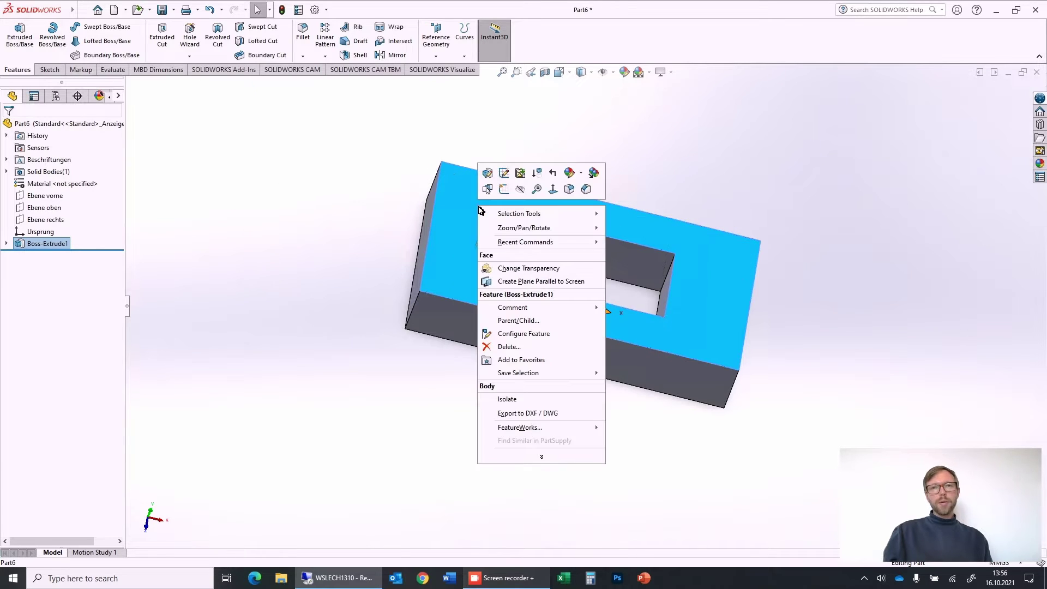
left_click(504, 173)
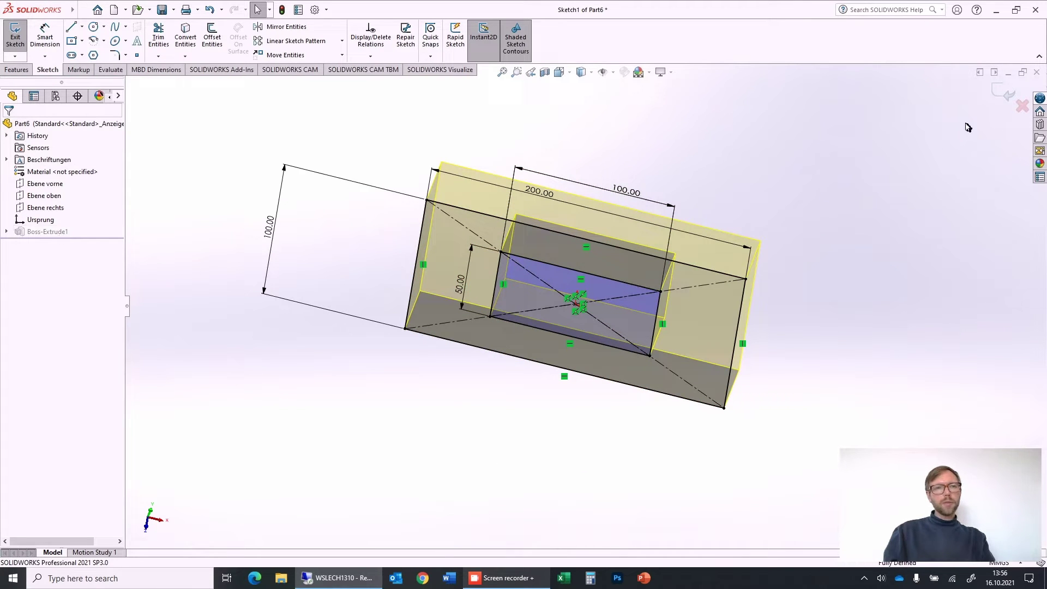
left_click(1006, 94)
- Start a new sketch on the block's top face and view it normal to the sketch plane
right_click(498, 251)
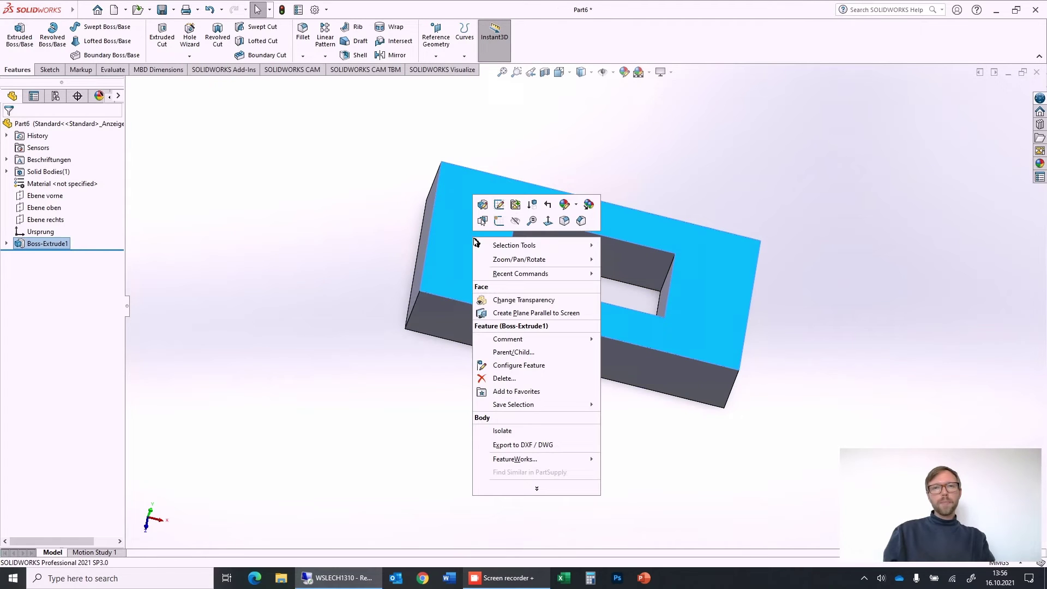
left_click(499, 219)
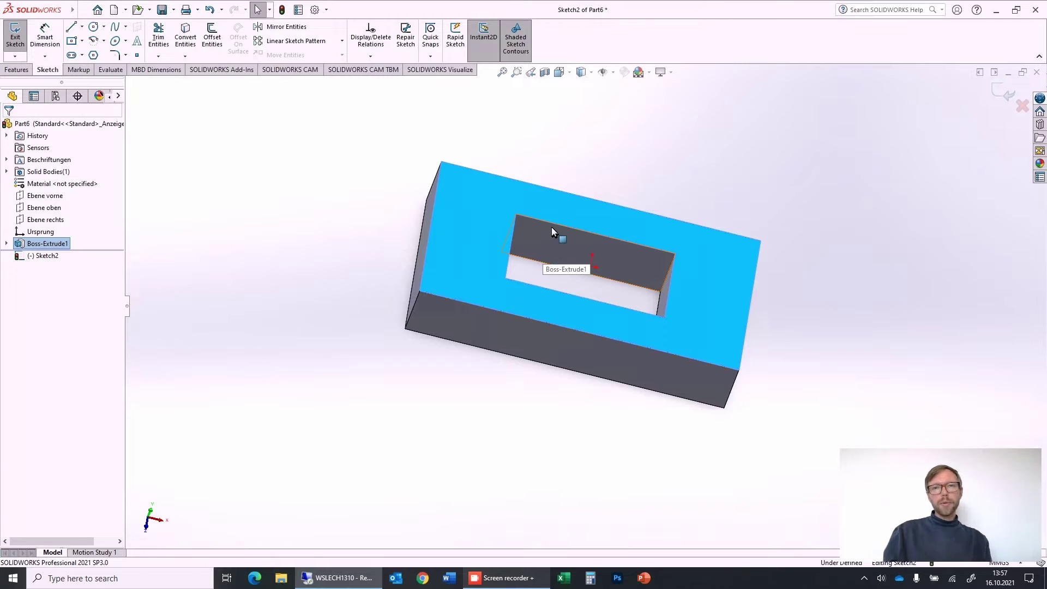
left_click(578, 163)
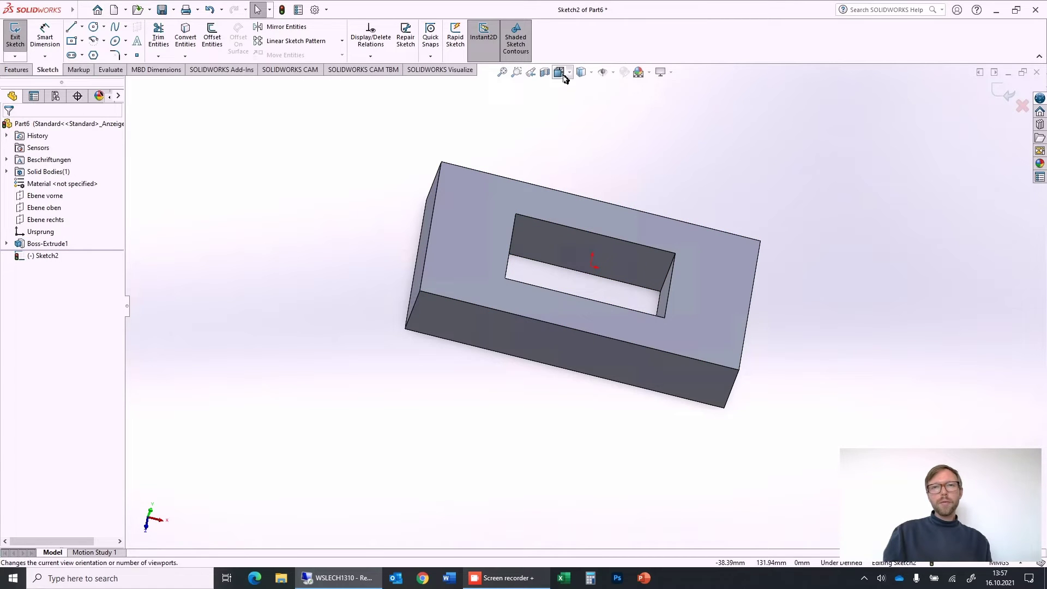
right_click(39, 256)
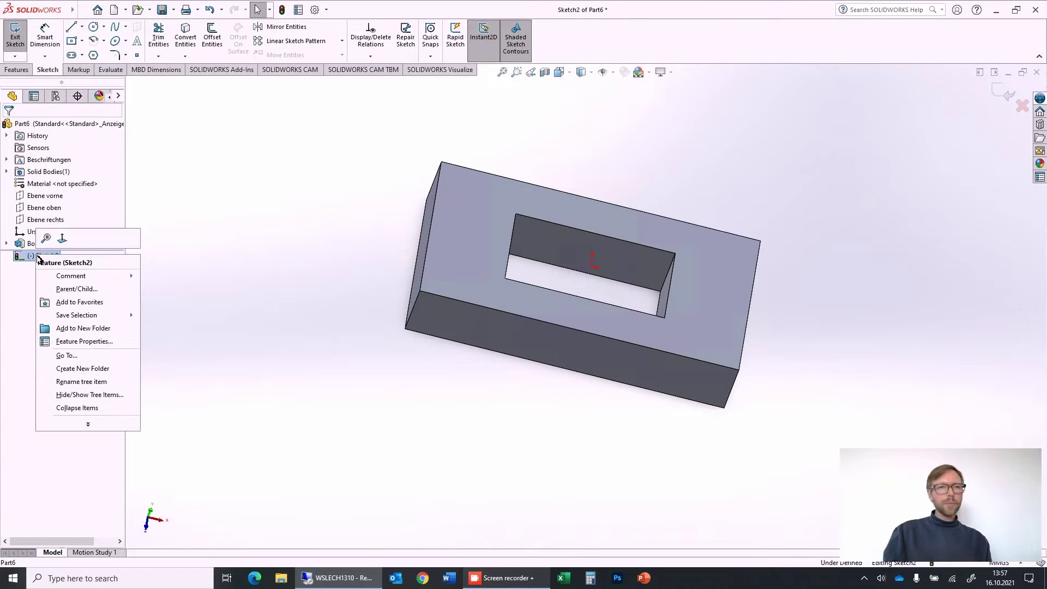
left_click(63, 239)
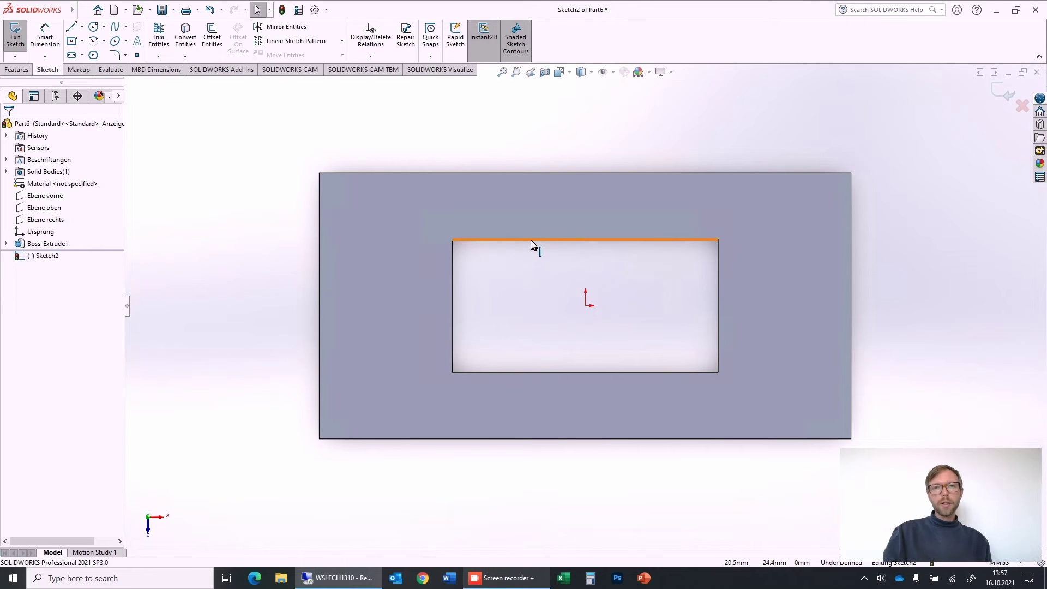
- Offset the outer outline of the block's top face inward by 20 mm, using the reversed direction
left_click(505, 221)
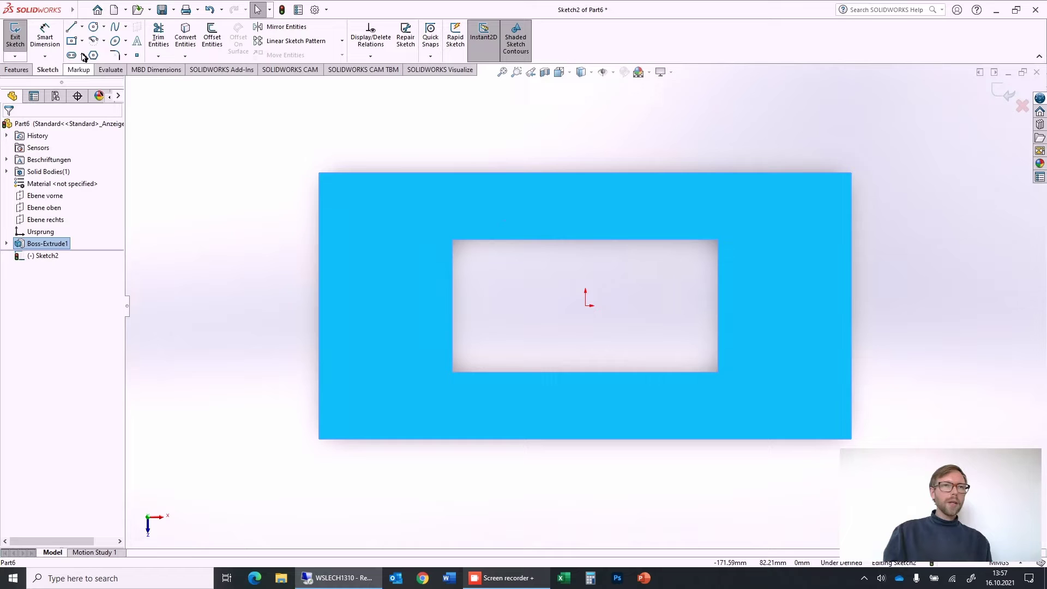
left_click(213, 47)
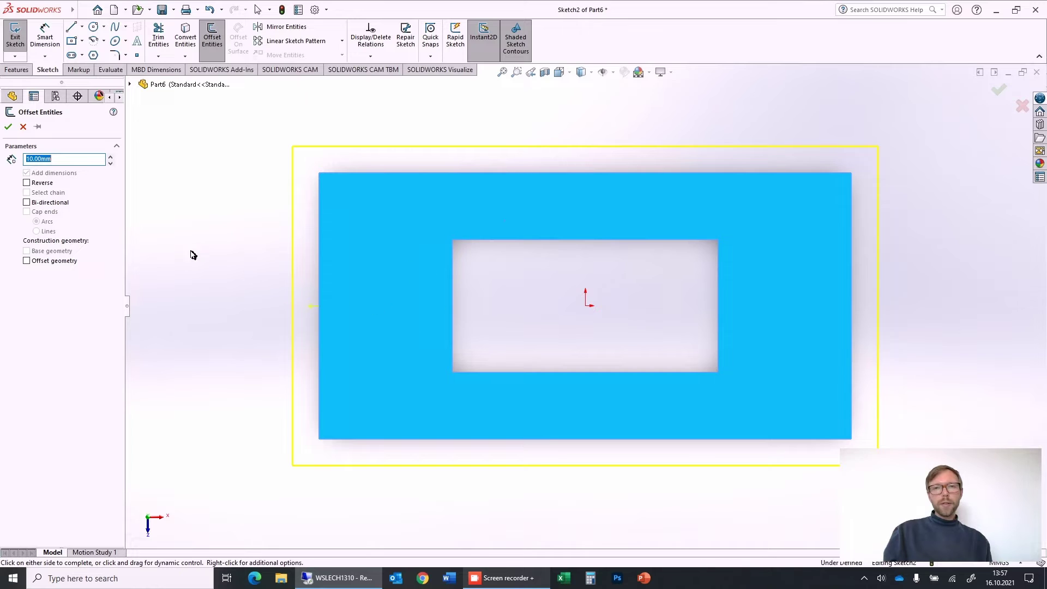
left_click(27, 183)
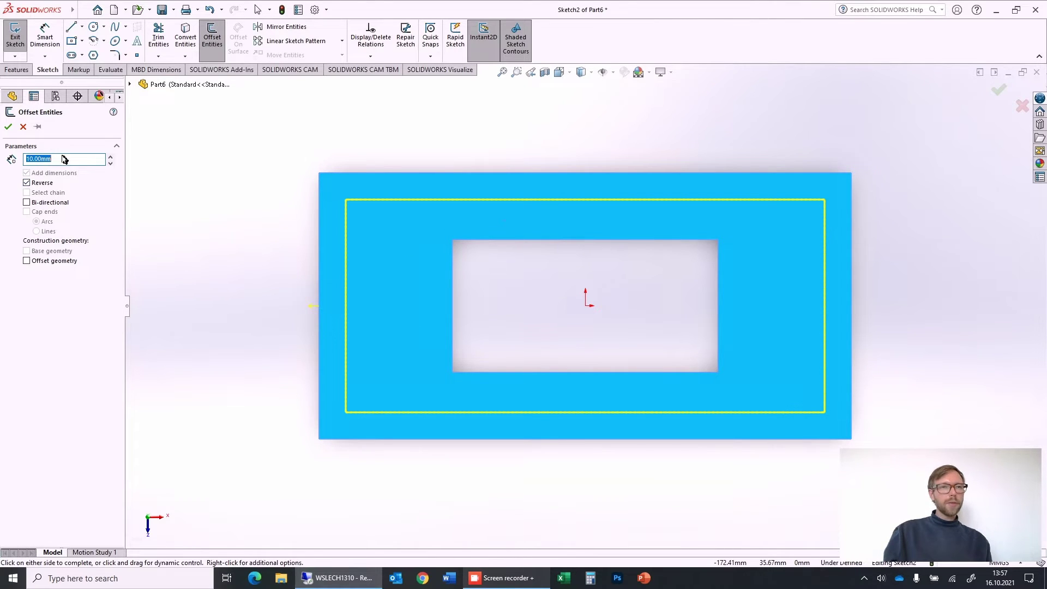
type("30")
key("Return")
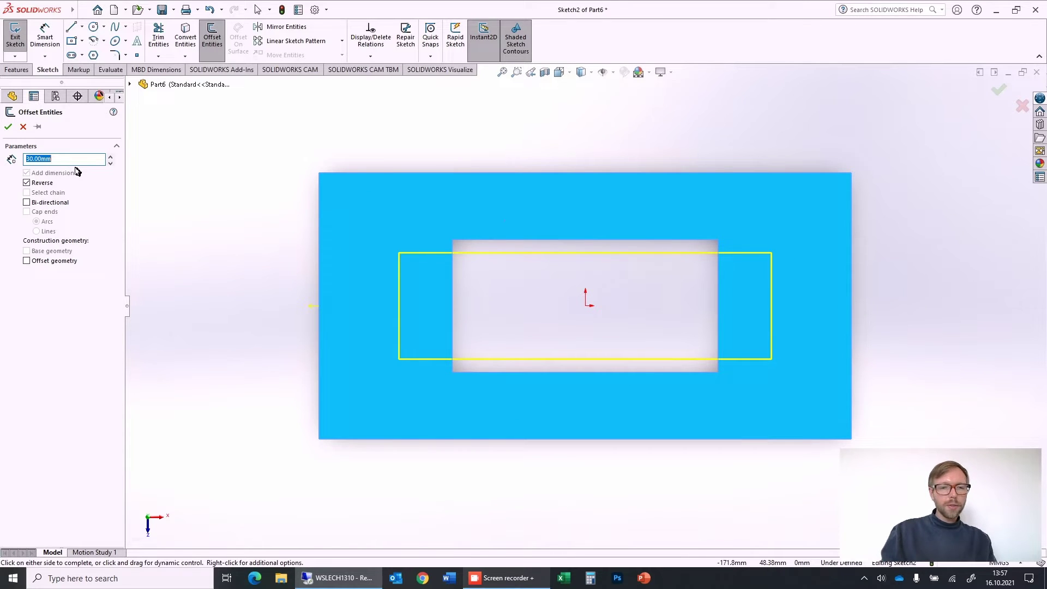
type("20")
key("Return")
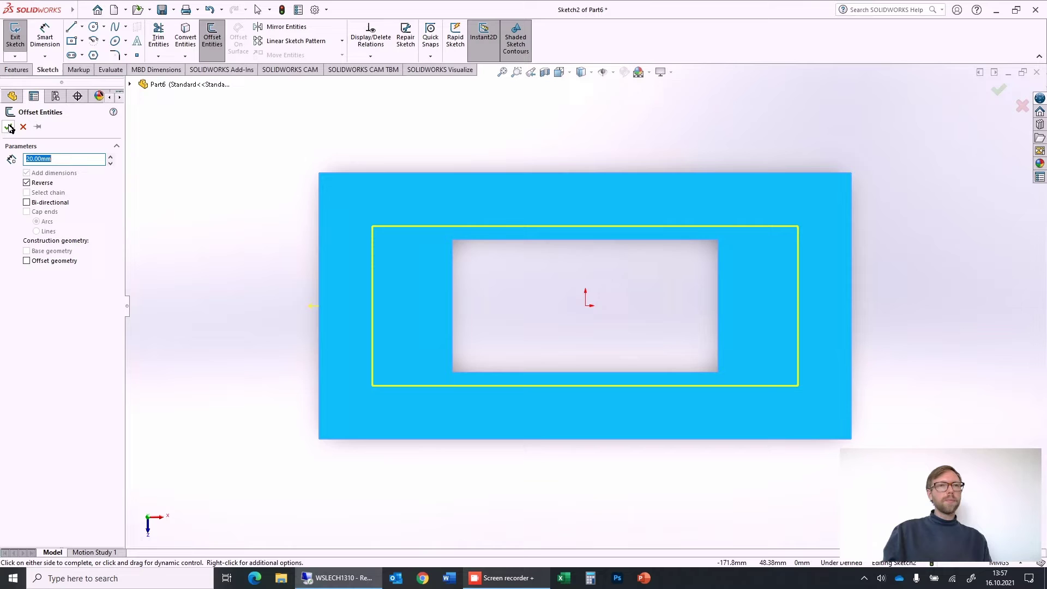
left_click(10, 129)
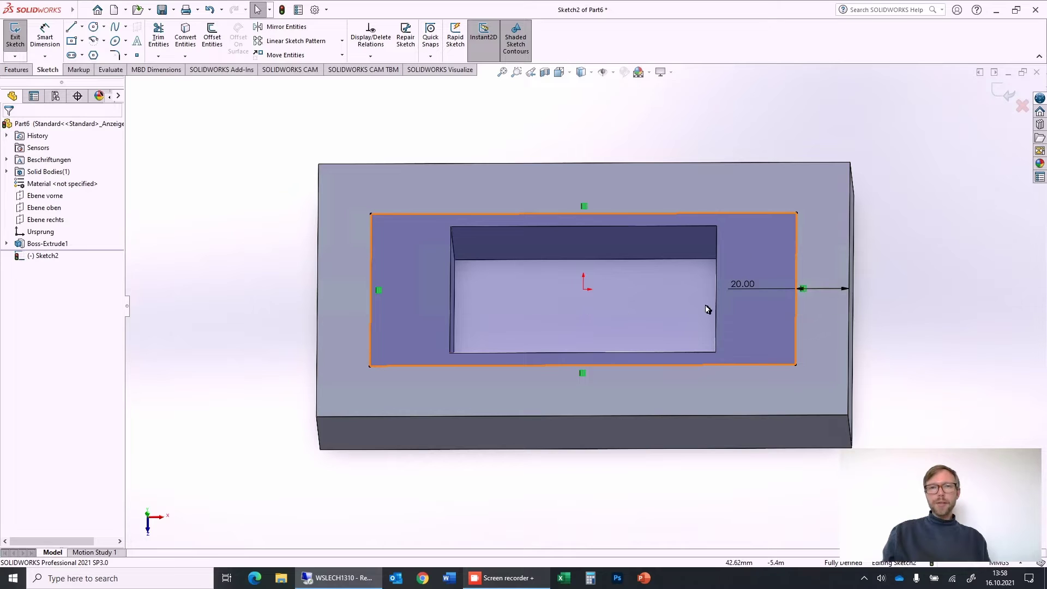
- Set the offset rectangle's distance from the block's edge to 15 mm and exit the sketch
left_click(743, 285)
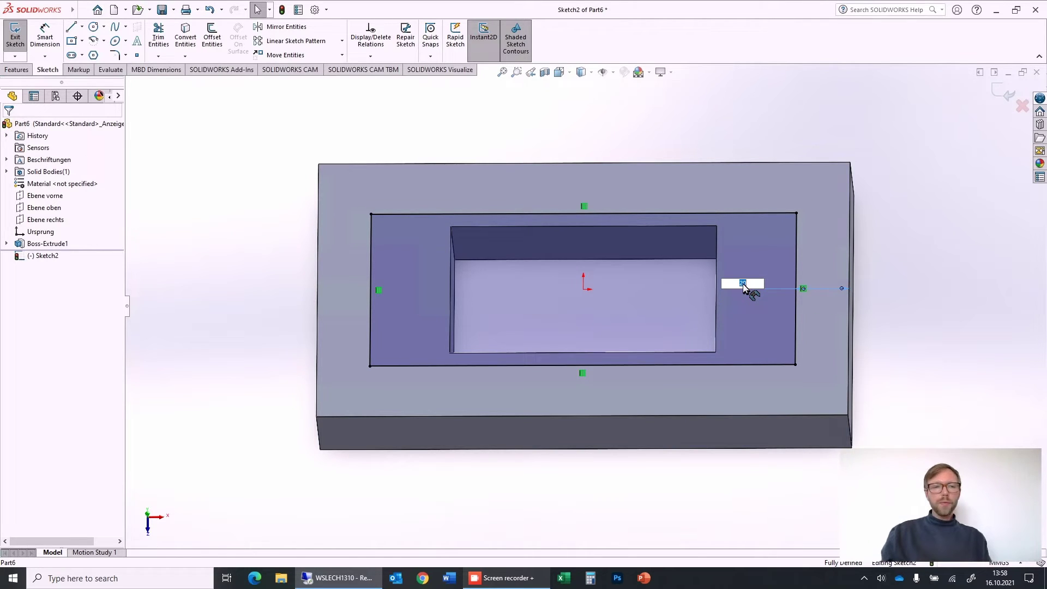
type("15")
key("Return")
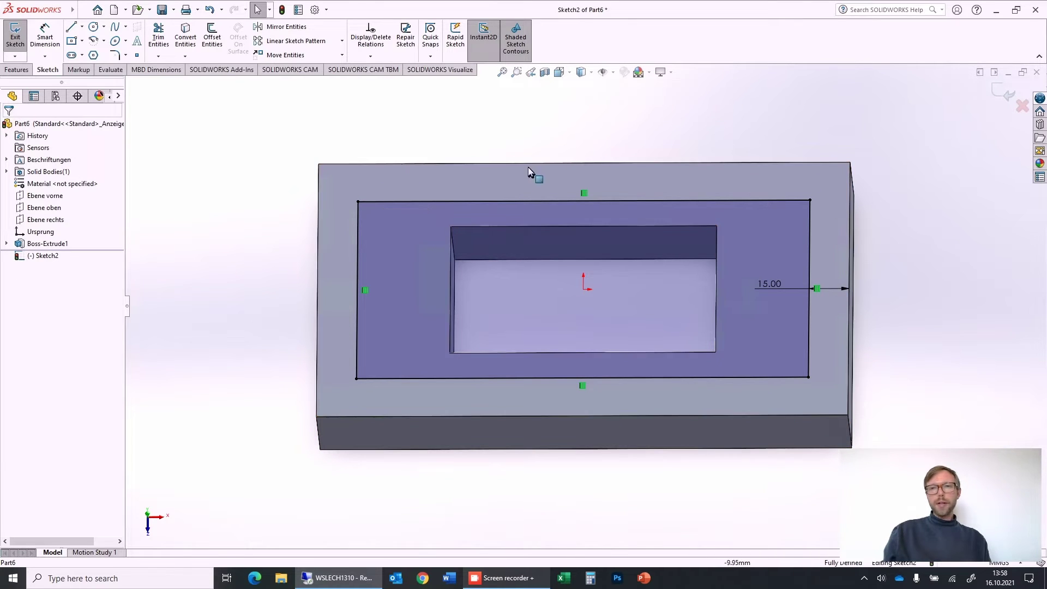
left_click(1005, 94)
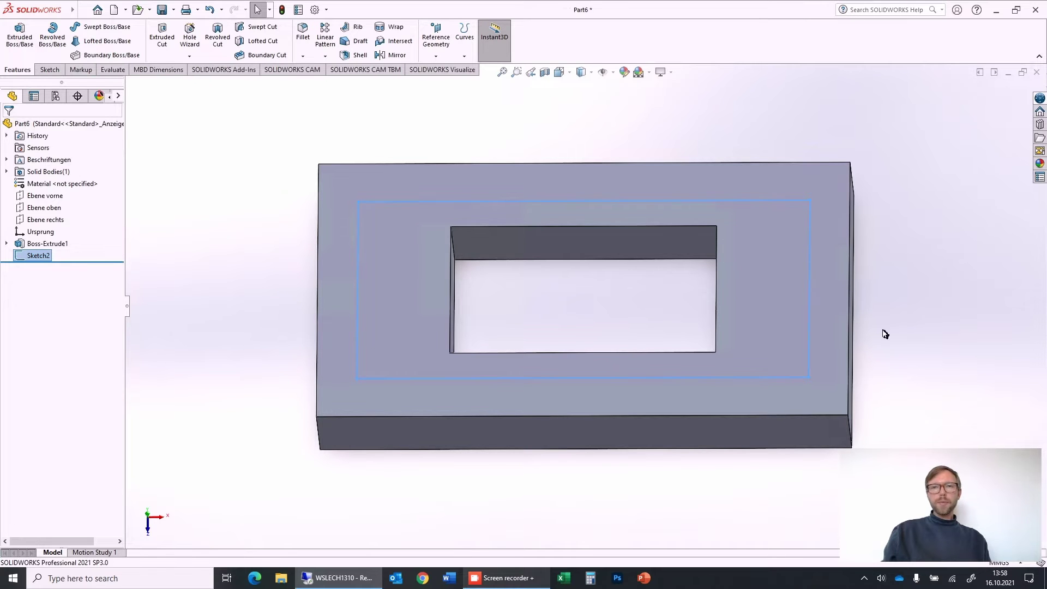
mouse_move(884, 333)
middle_mouse_down()
mouse_move(878, 169)
mouse_move(898, 252)
mouse_move(882, 249)
middle_mouse_up()
left_click(217, 219)
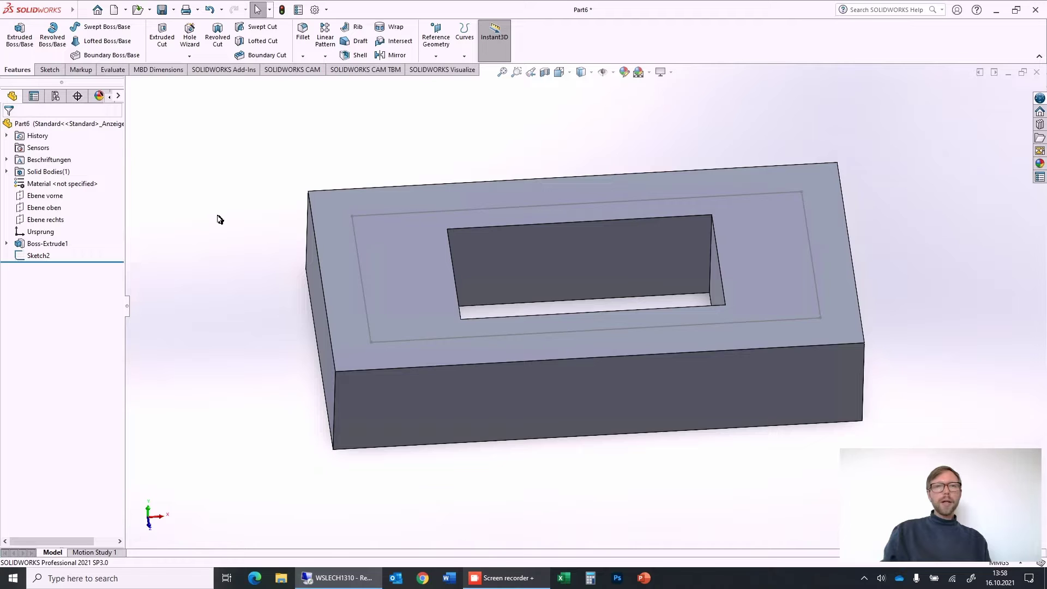
left_click(161, 48)
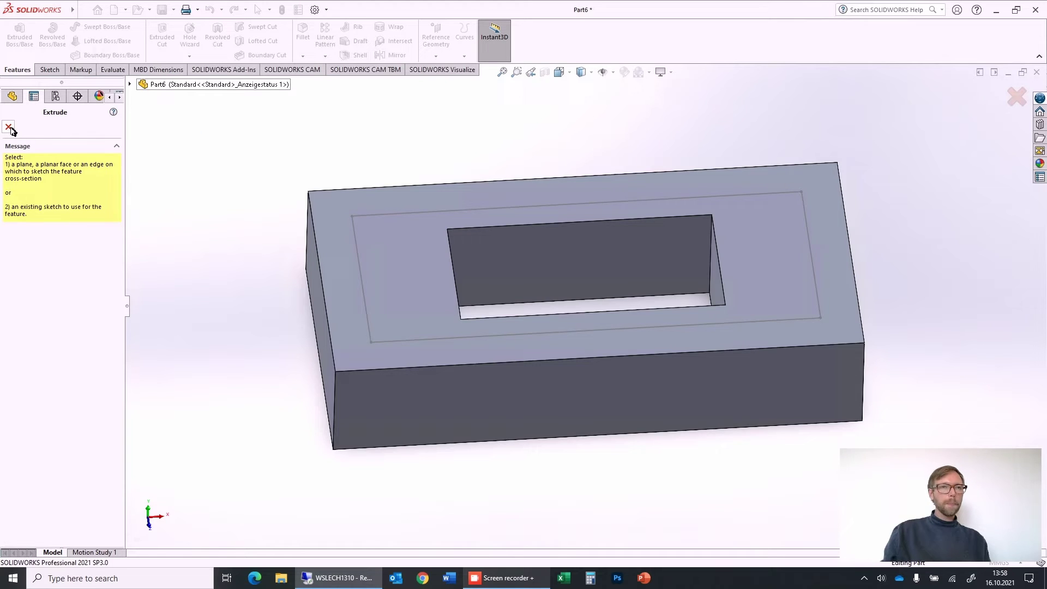
left_click(363, 291)
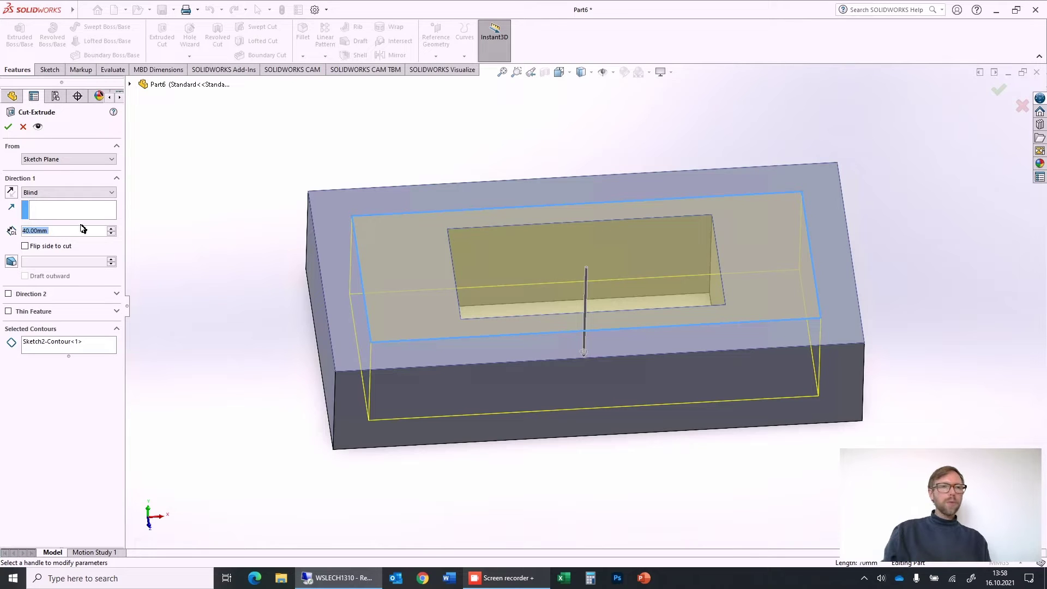
left_click(23, 126)
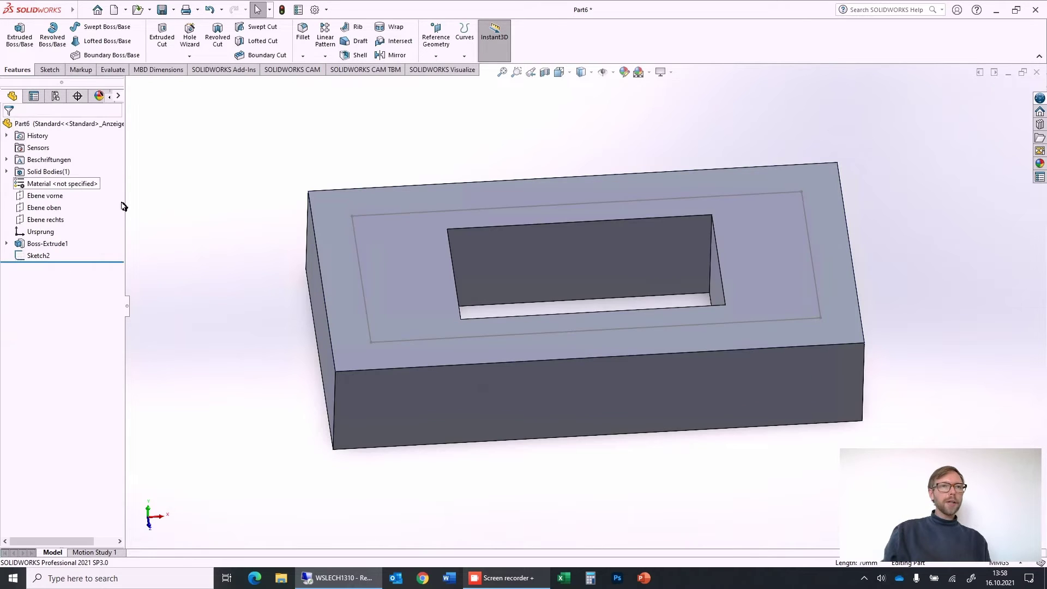
- Cut the offset rectangle's sketch down into the block as a Blind extruded cut 40 mm deep
left_click(42, 258)
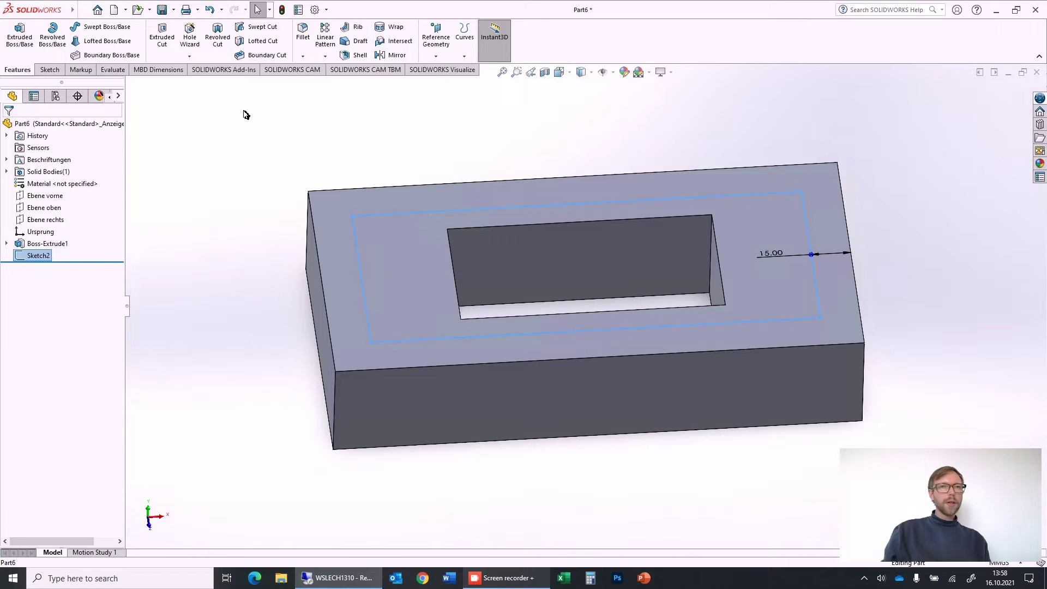
left_click(160, 42)
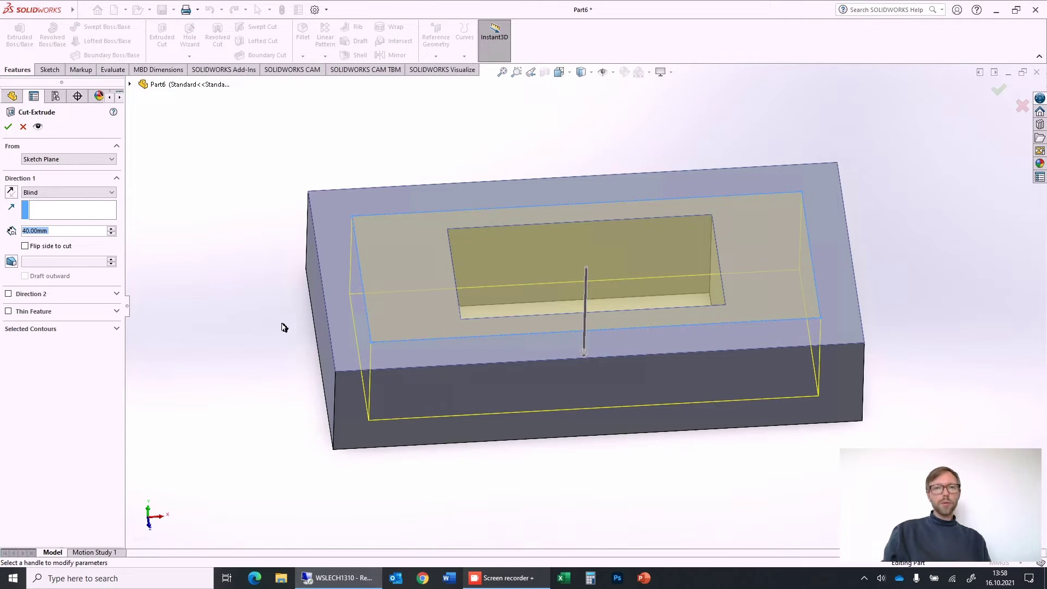
middle_click_drag(276, 407, 270, 294)
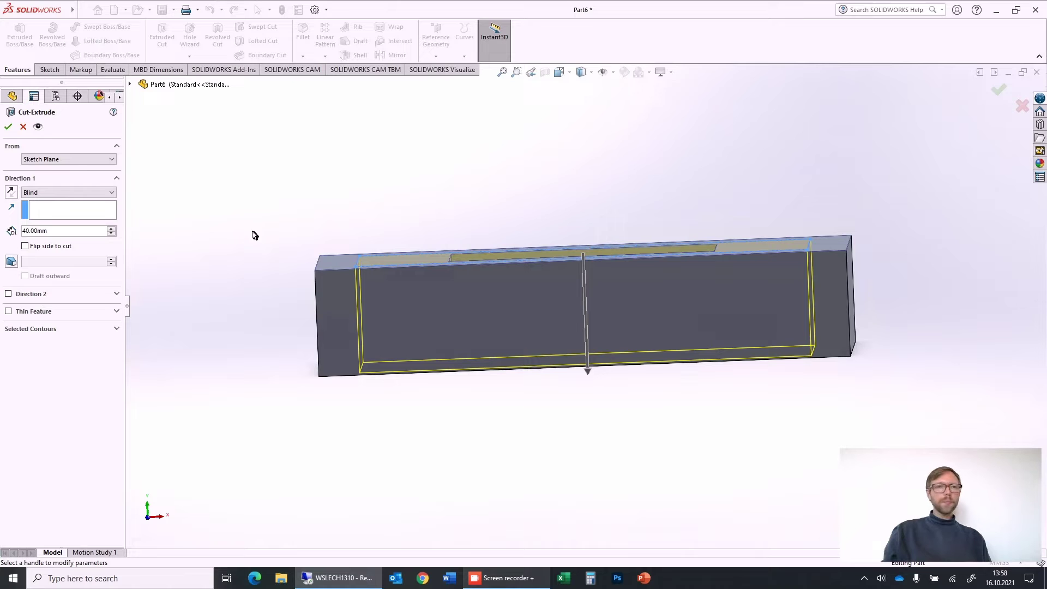
middle_click_drag(306, 220, 324, 293)
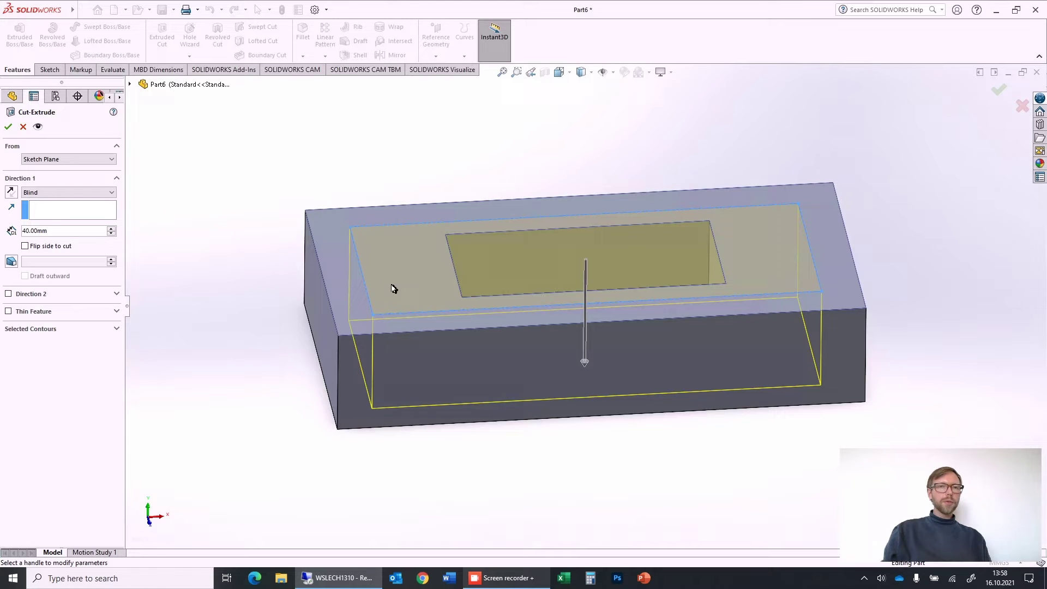
middle_click_drag(430, 370, 474, 344)
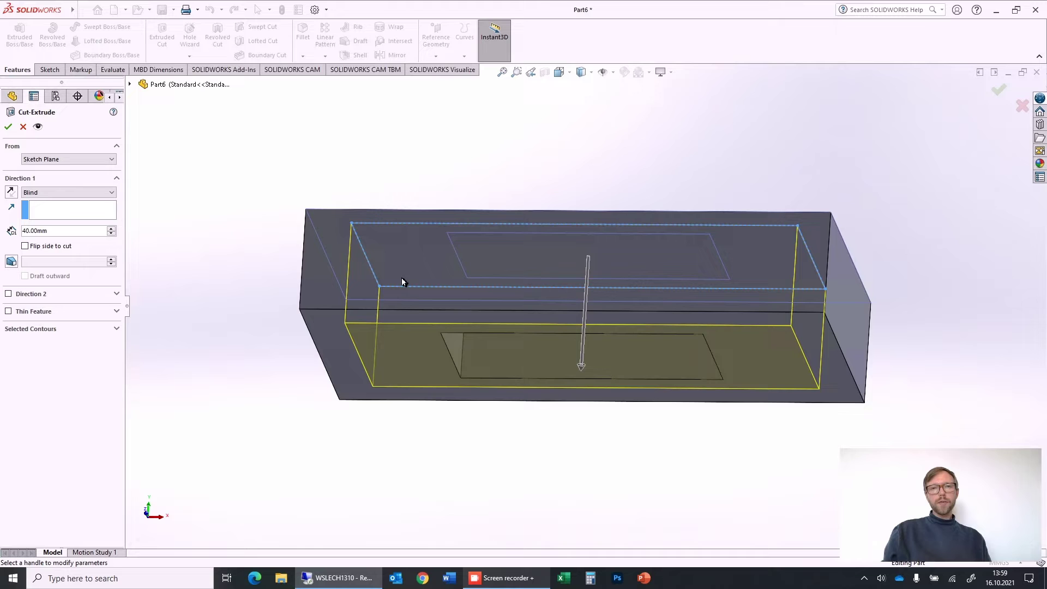
middle_click_drag(433, 269, 267, 264)
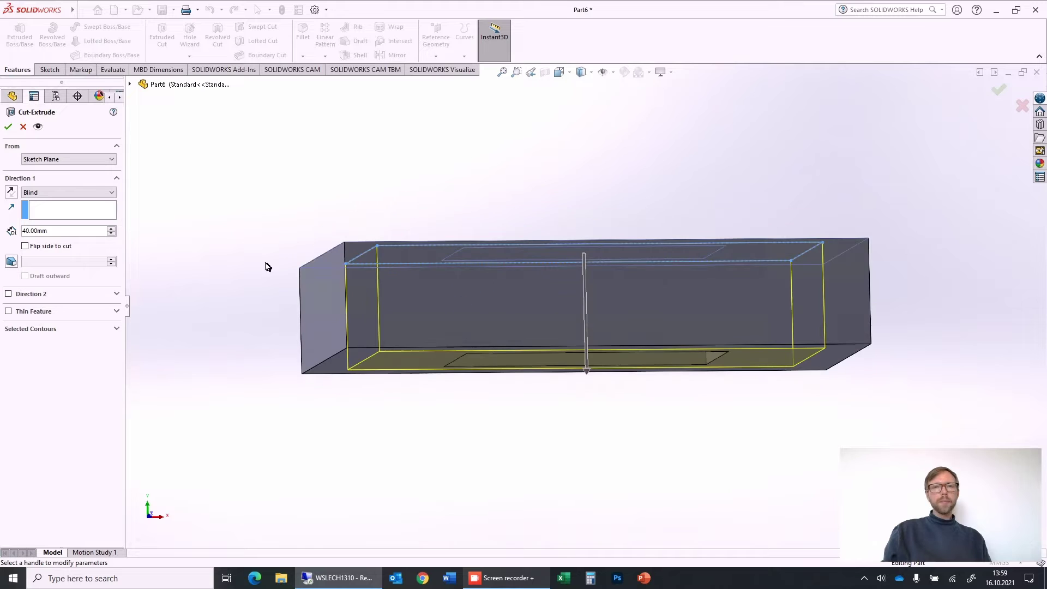
left_click(12, 129)
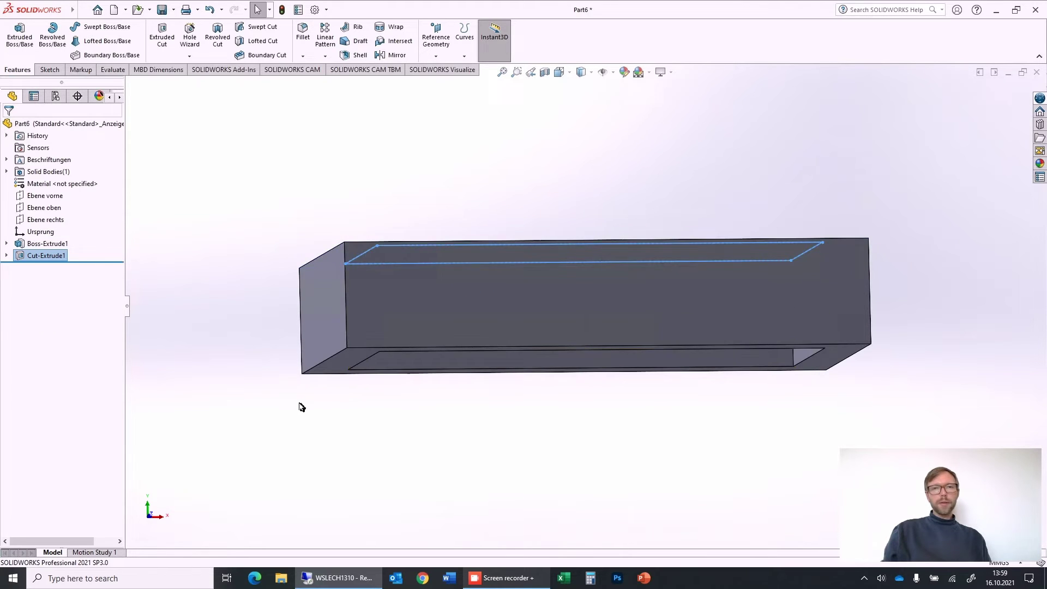
- Set the block's extrusion height to 50 mm using its dimension shown directly on the model
middle_click_drag(300, 404, 640, 247)
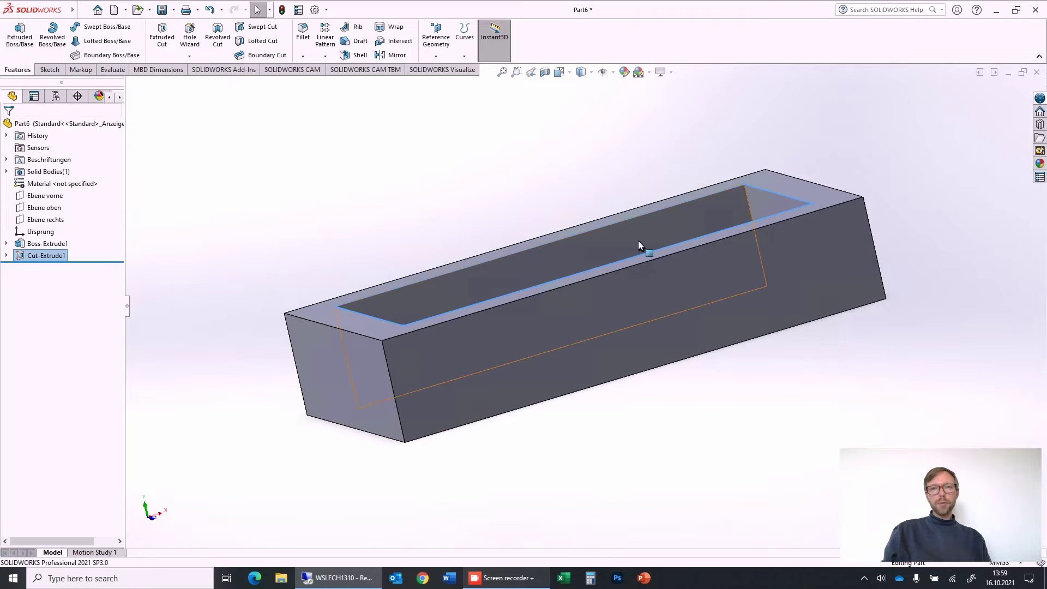
left_click(647, 323)
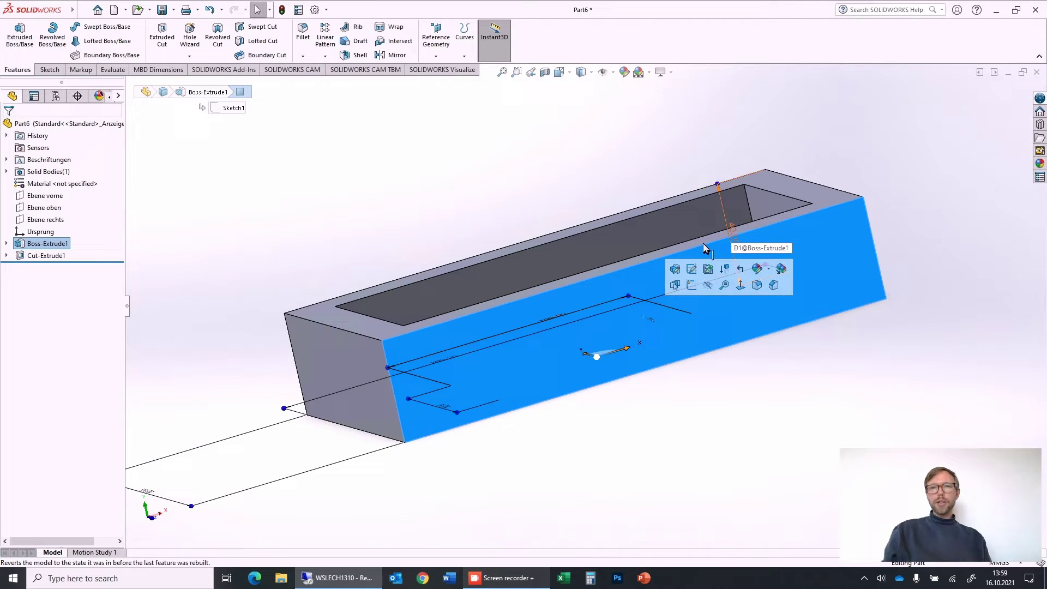
key("Escape")
left_click(363, 361)
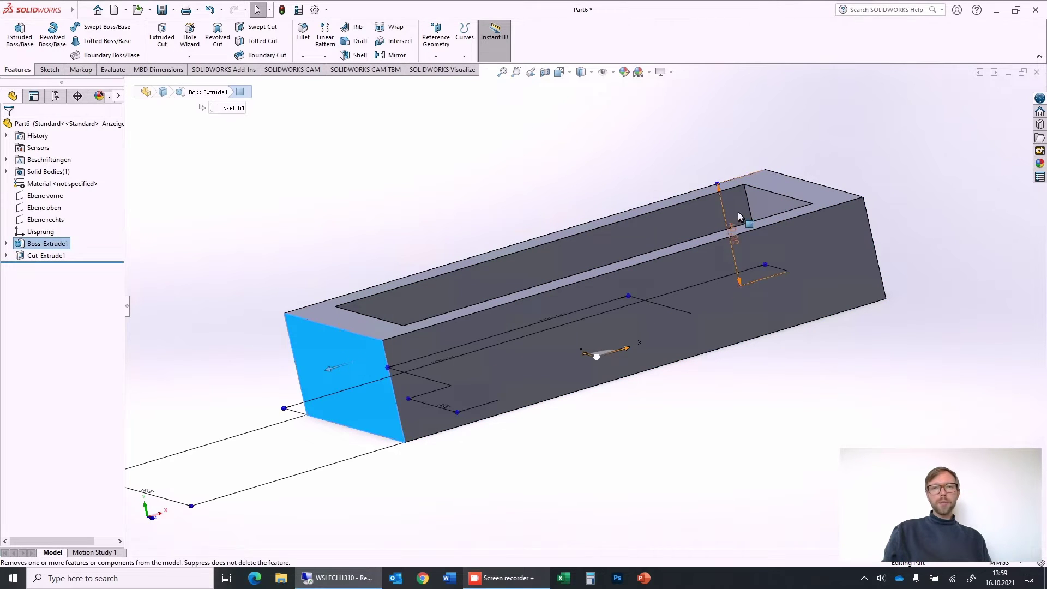
left_click(733, 233)
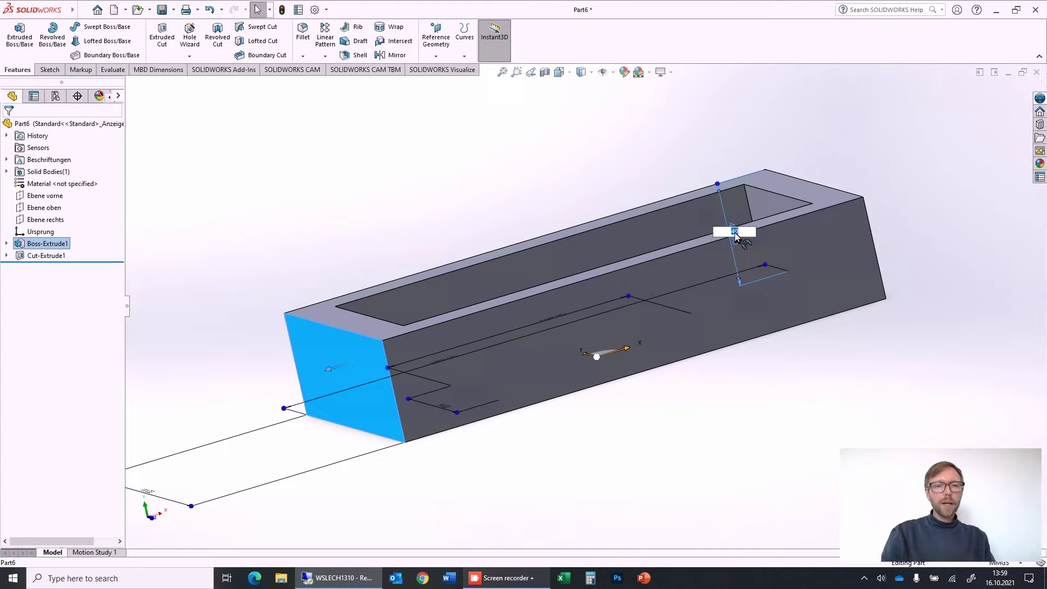
type("50")
key("Return")
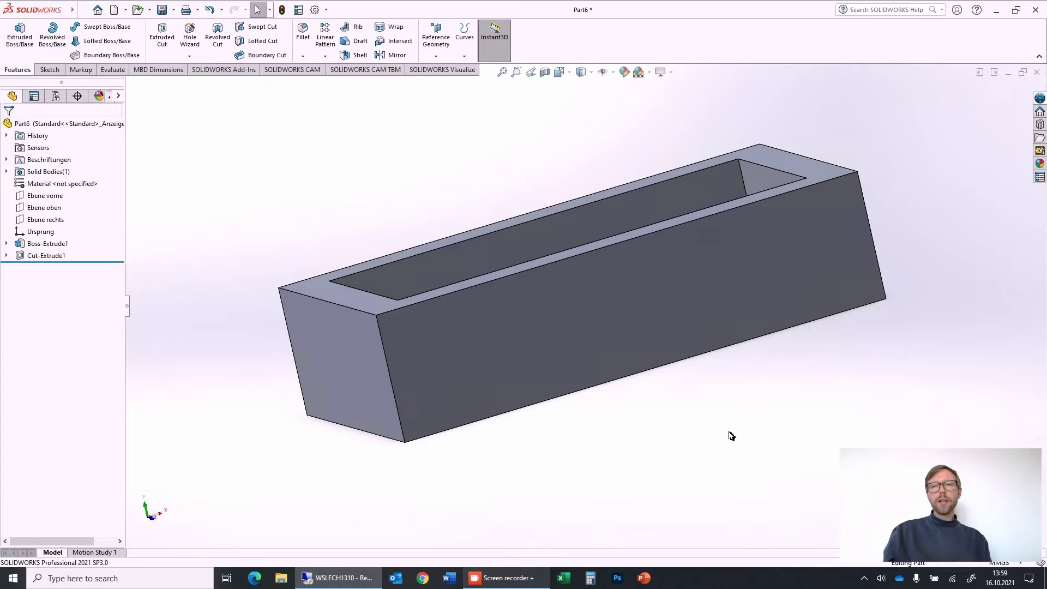
- Edit the offset pocket's extruded cut so that it ends Up To Surface at the block's bottom face
middle_click_drag(731, 436, 686, 404)
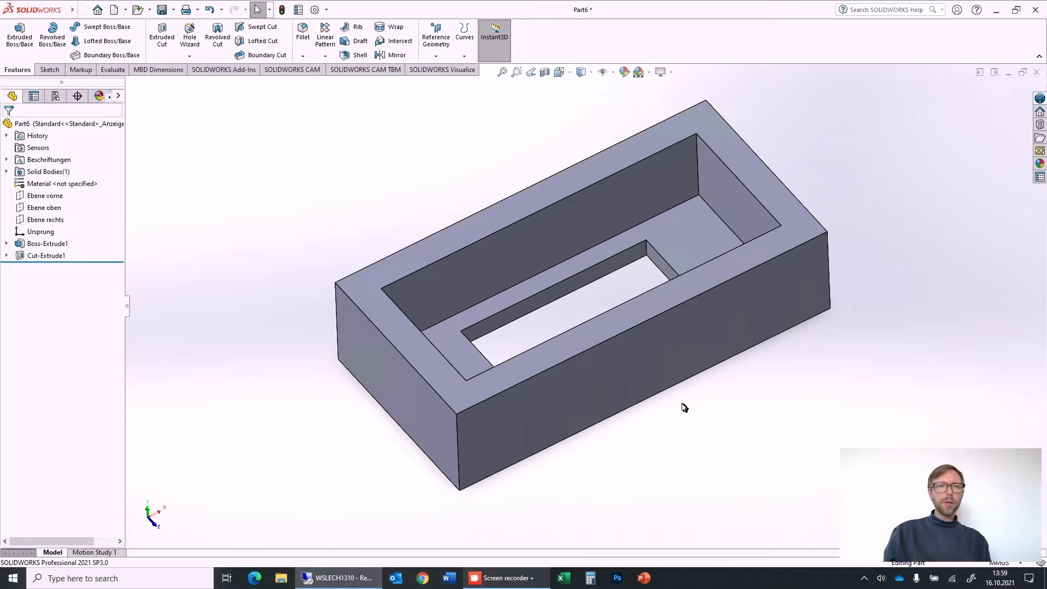
left_click(47, 256)
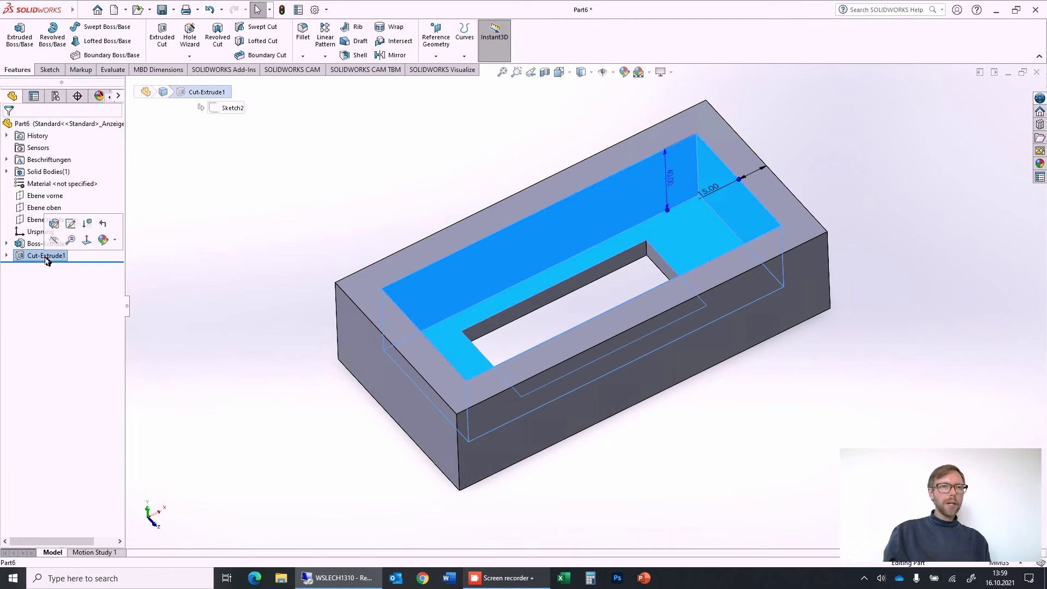
left_click(54, 224)
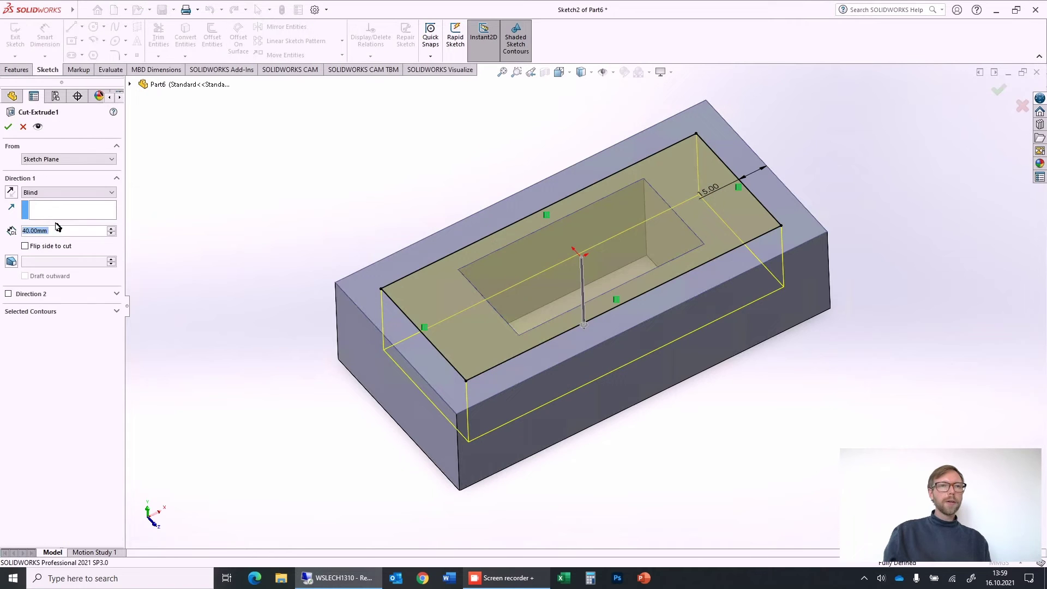
left_click(39, 193)
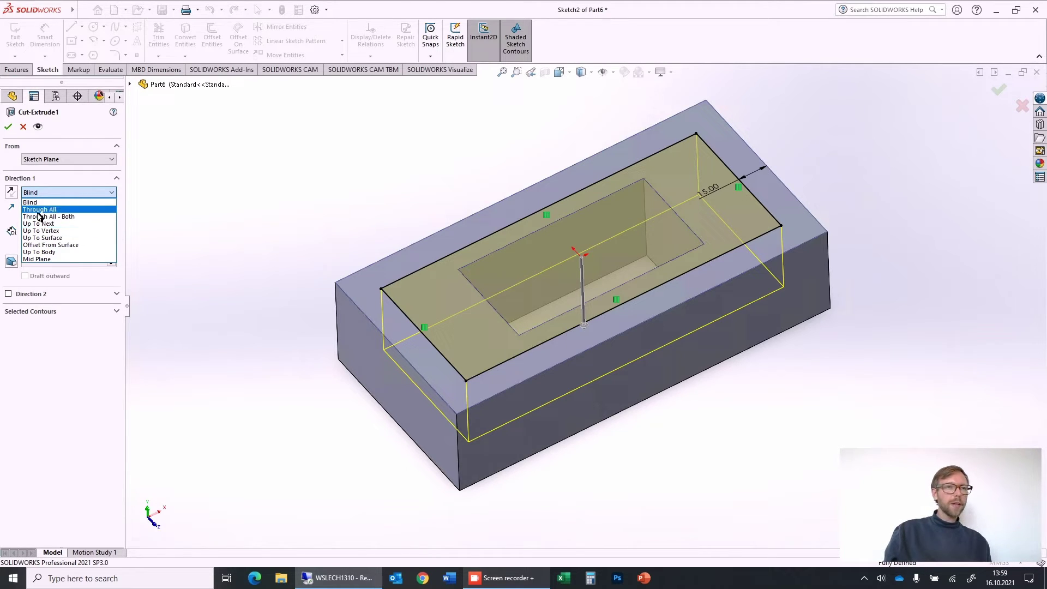
key("Escape")
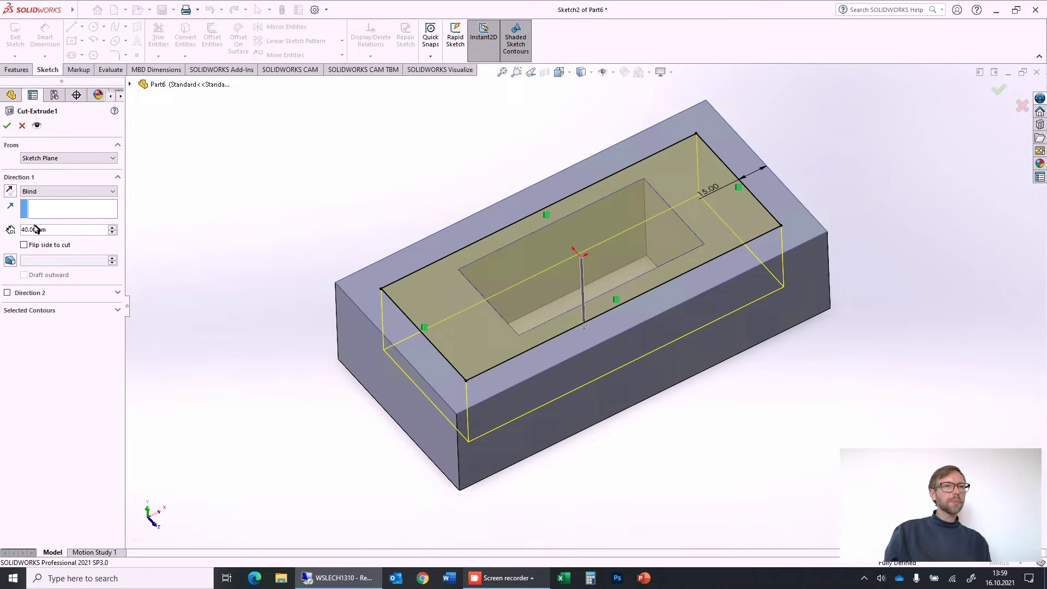
left_click(45, 192)
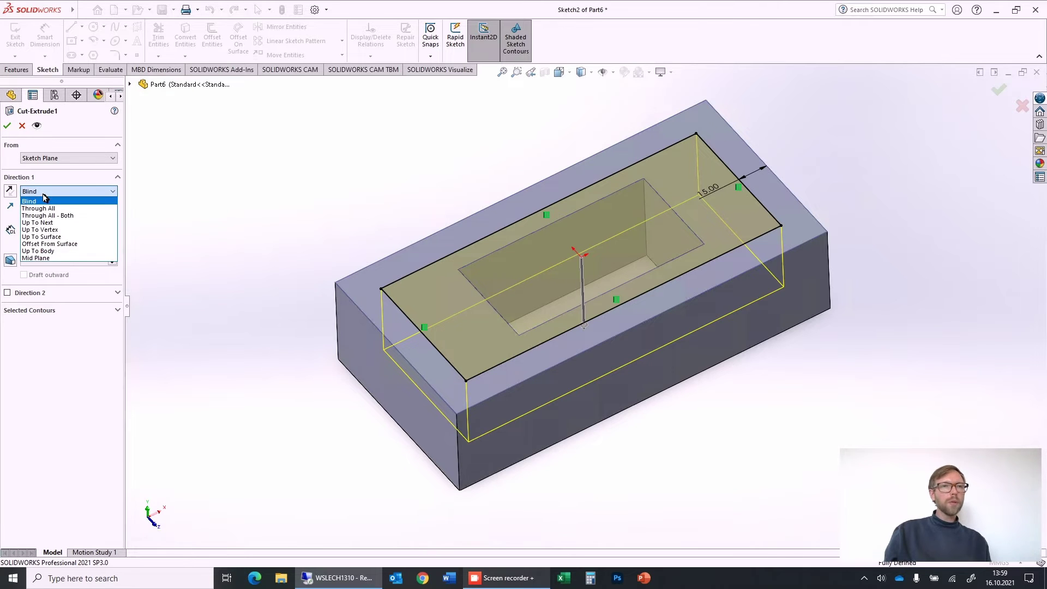
left_click(46, 238)
middle_click_drag(271, 357, 420, 331)
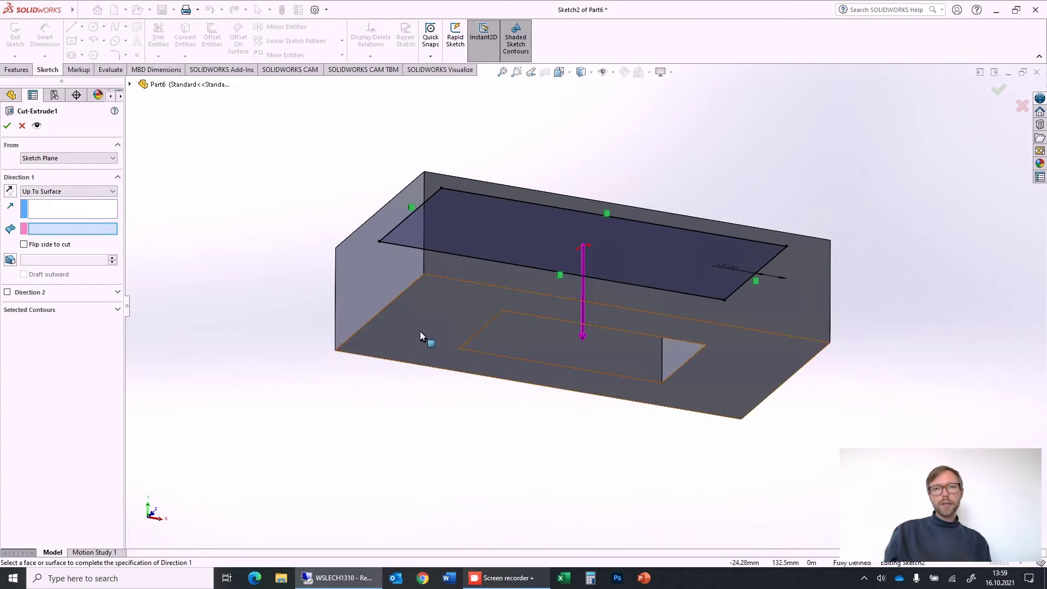
left_click(420, 332)
middle_click_drag(421, 387, 411, 156)
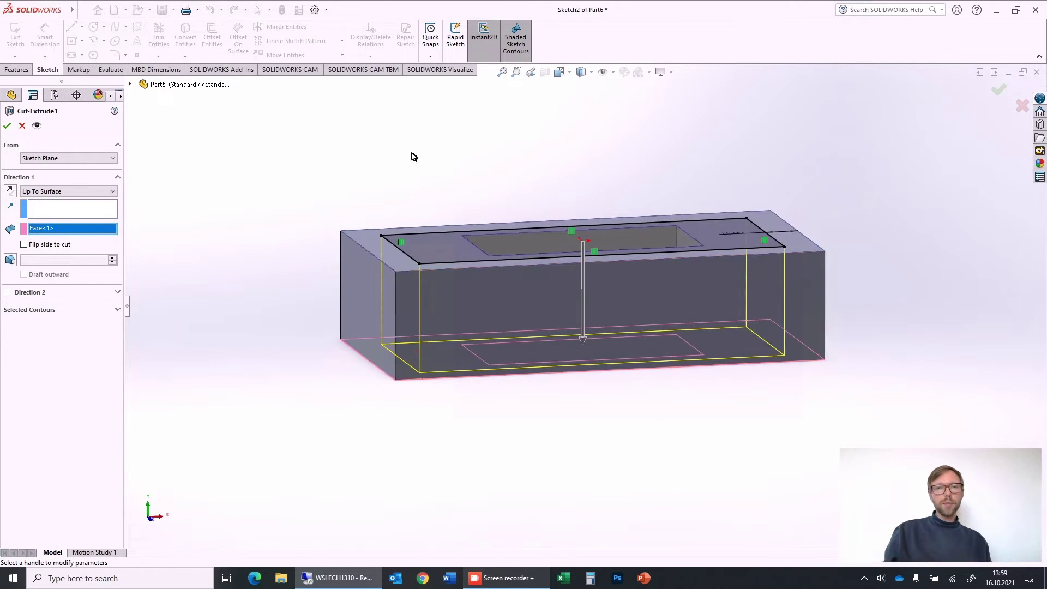
- Change the pocket cut's end condition to Offset From Surface, 30 mm from the block's bottom face, and accept the cut
left_click(66, 191)
left_click(39, 246)
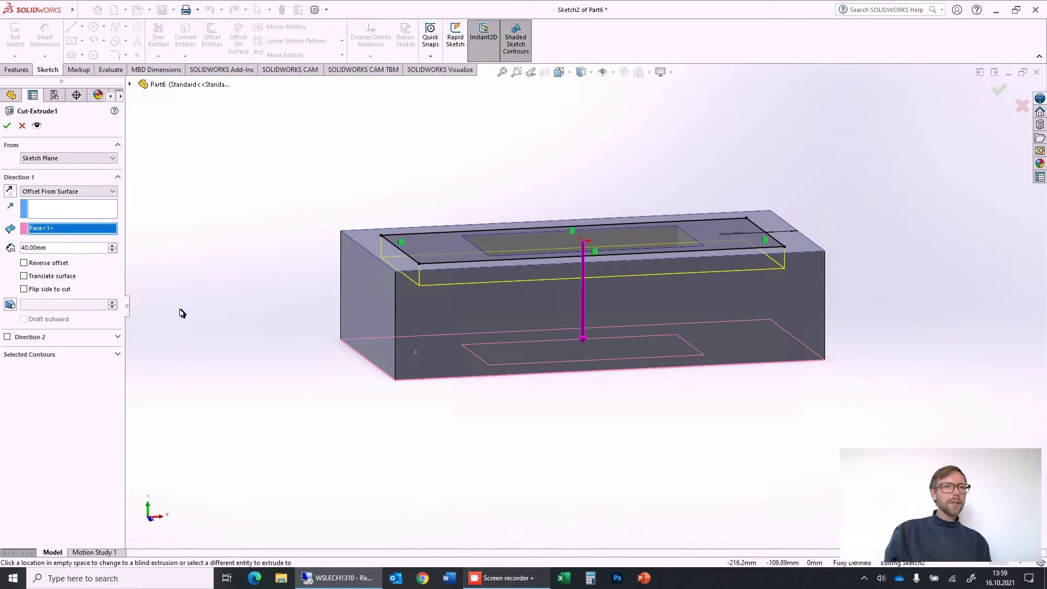
middle_click_drag(330, 374, 320, 347)
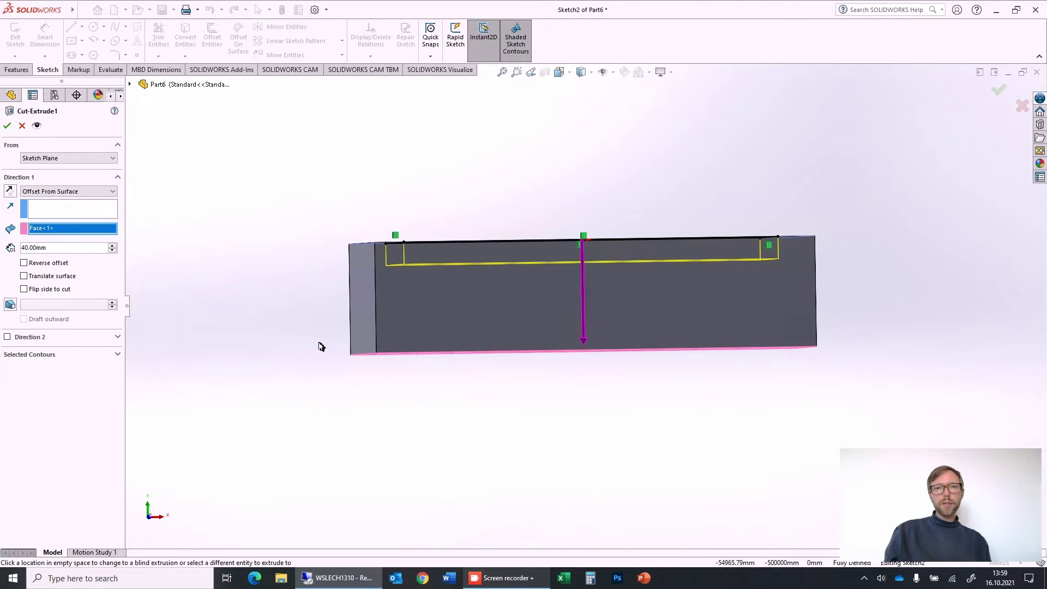
middle_click_drag(383, 396, 397, 362)
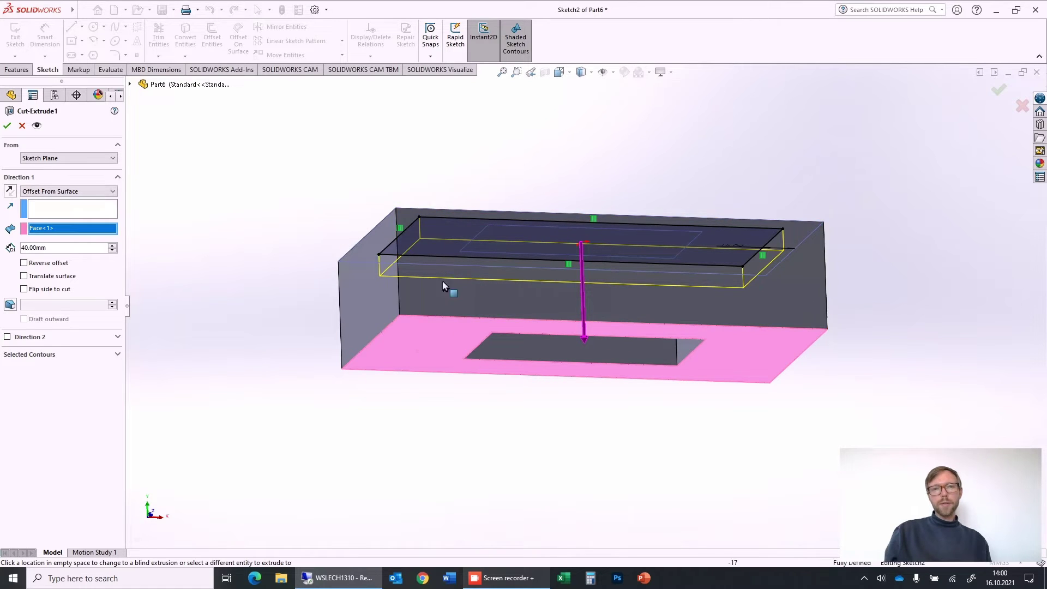
middle_click_drag(334, 287, 325, 339)
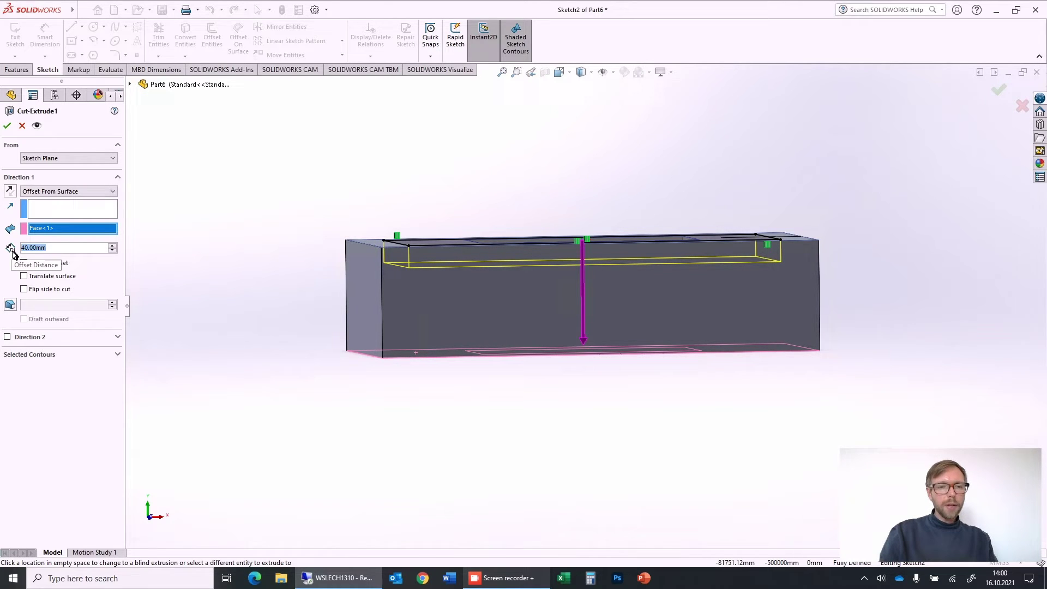
type("30")
key("Return")
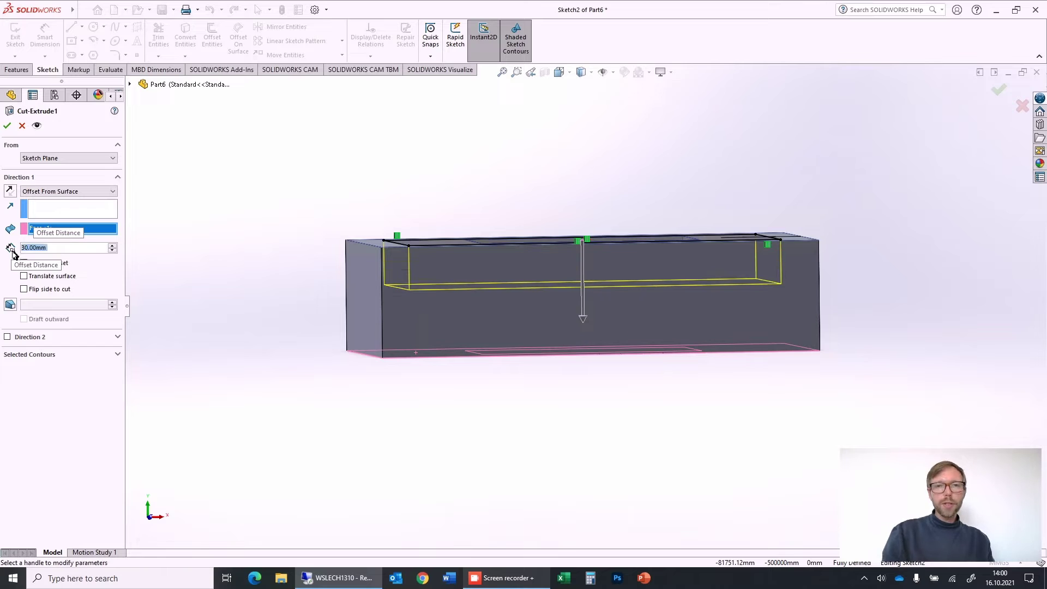
left_click(7, 126)
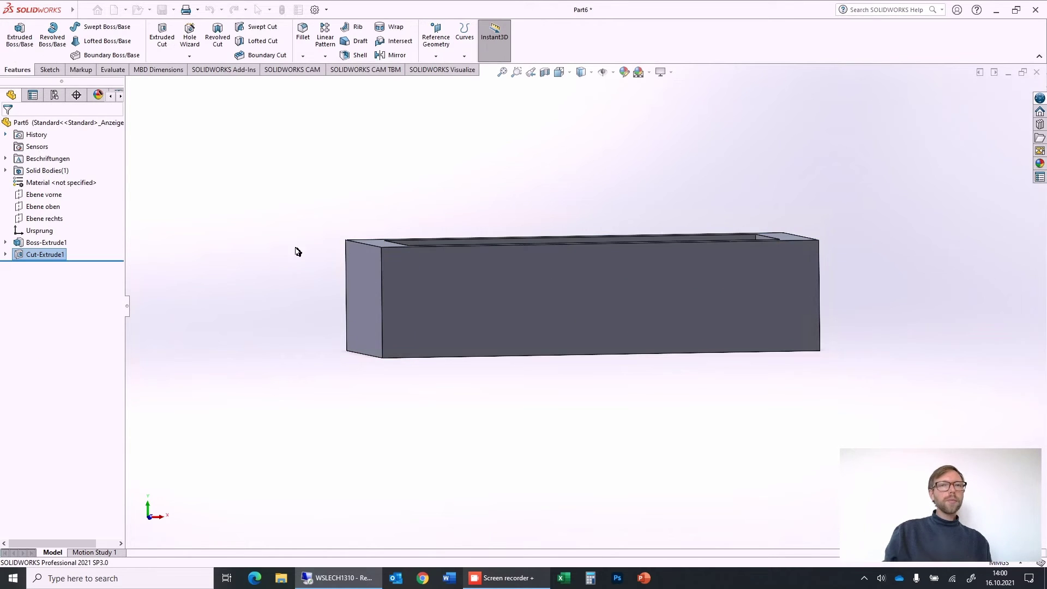
- Set the block's extrusion height to 70 mm using its dimension shown on the model
middle_click_drag(342, 198, 409, 261)
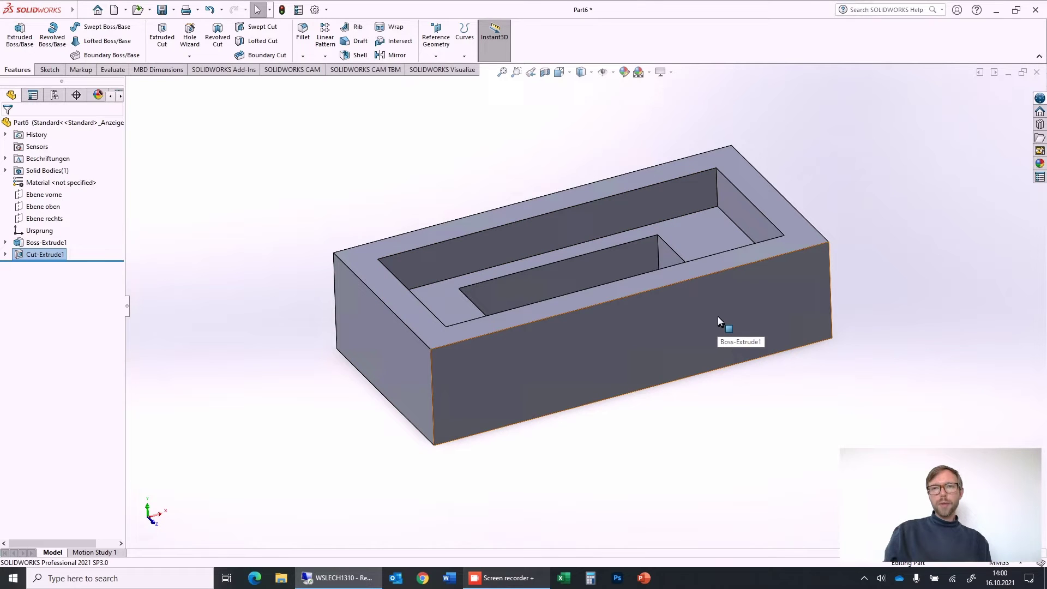
middle_click_drag(741, 281, 764, 288)
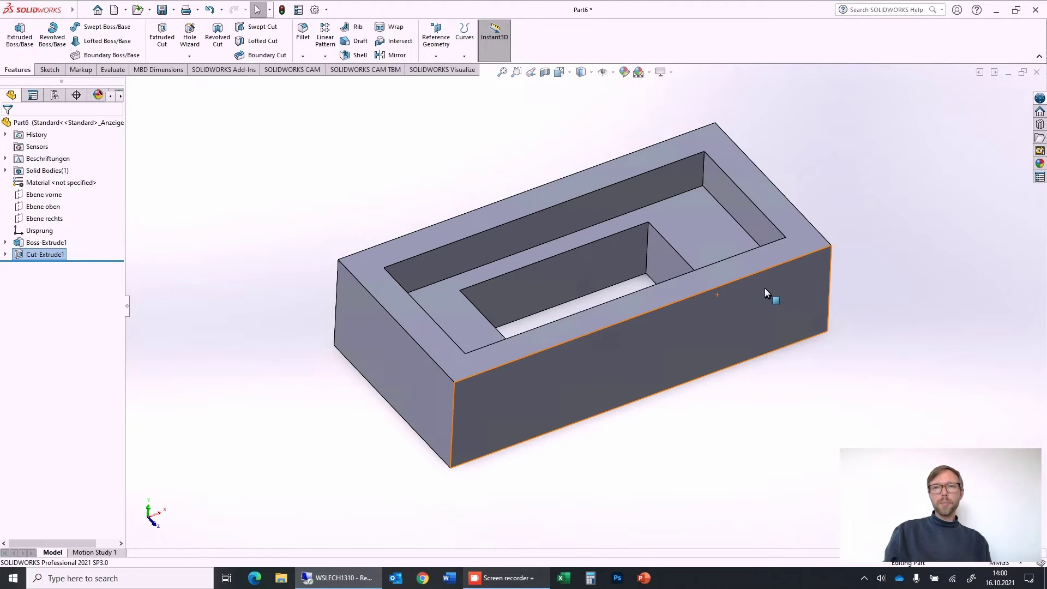
double_click(794, 292)
left_click(670, 189)
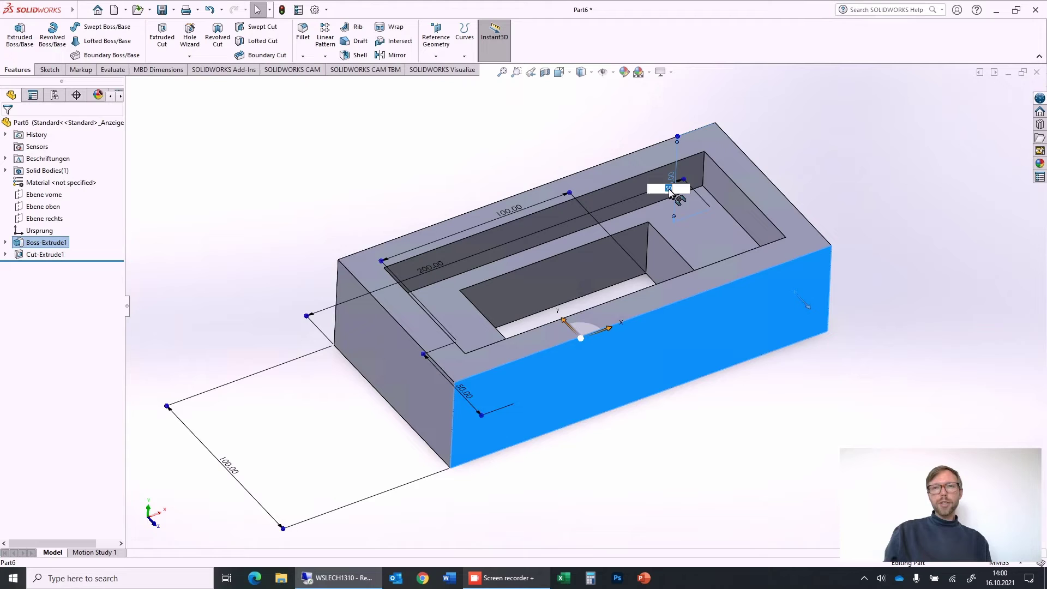
type("70")
key("Return")
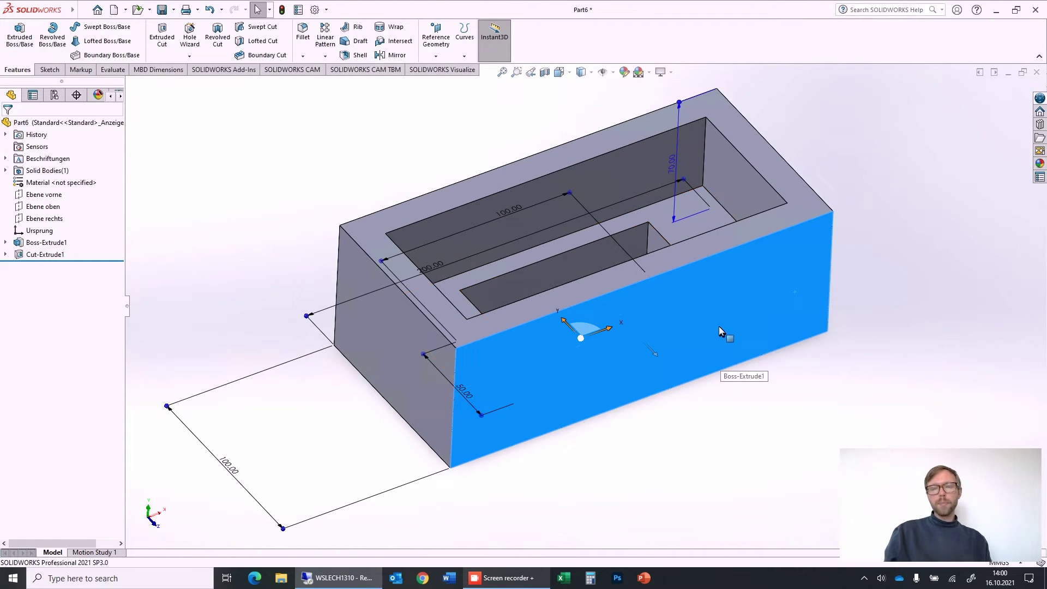
left_click(267, 221)
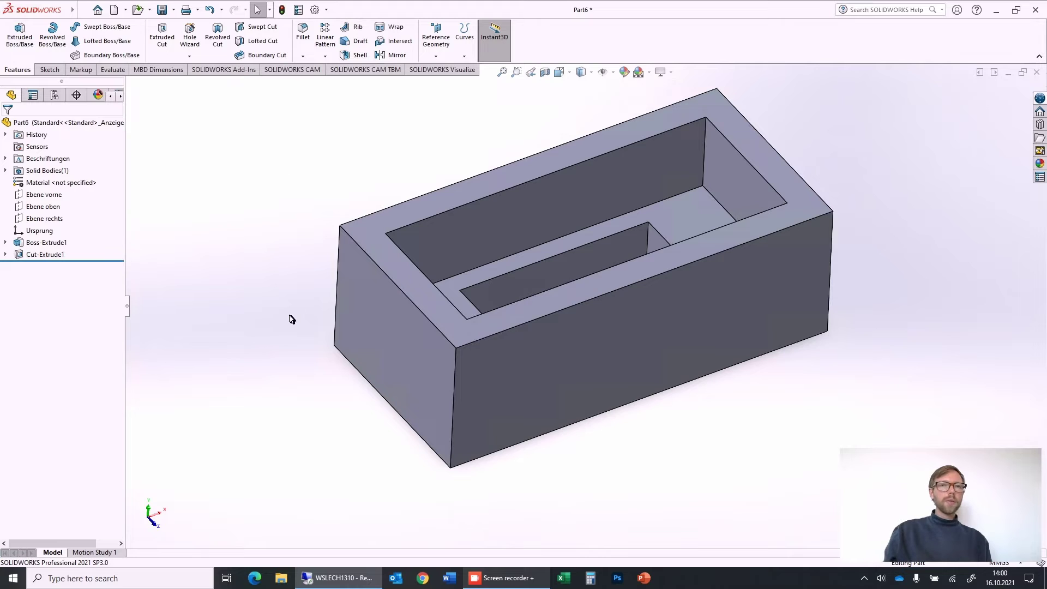
- Start a new sketch on the short inner end wall of the pocket
middle_click_drag(291, 319, 257, 295)
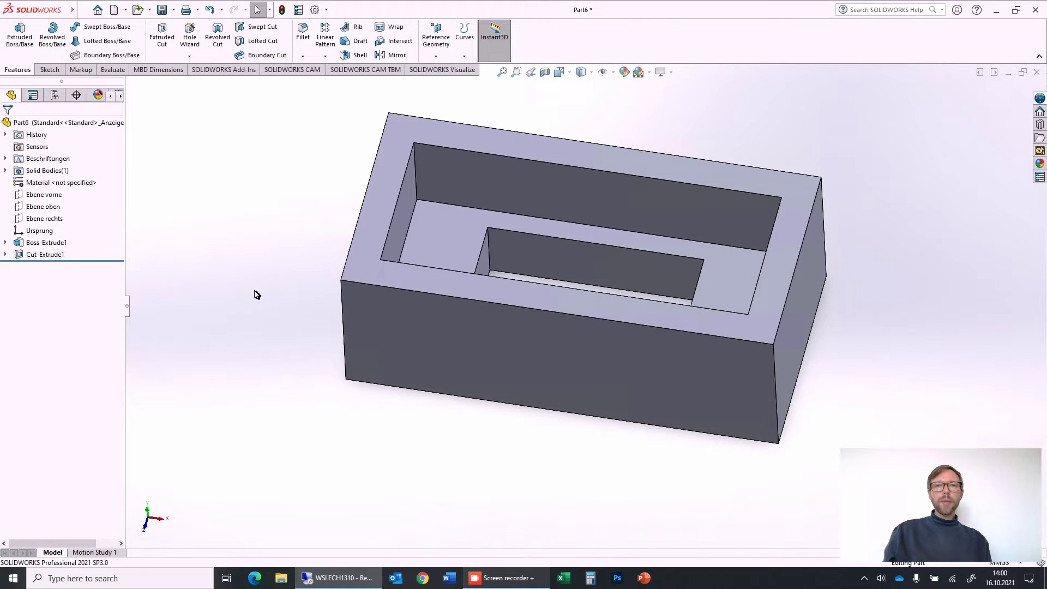
middle_click_drag(292, 235, 300, 182)
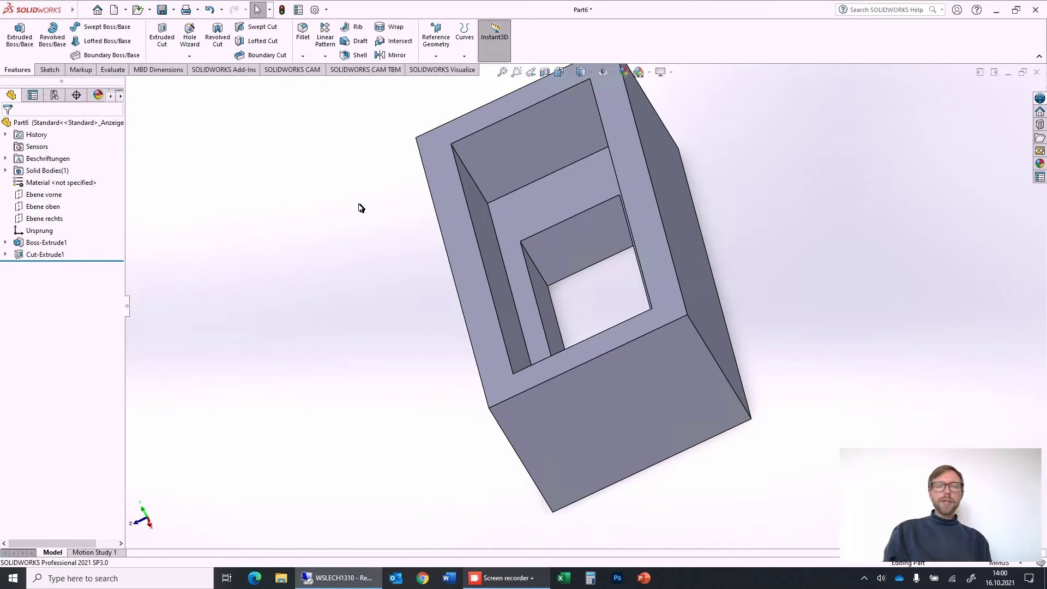
key("f")
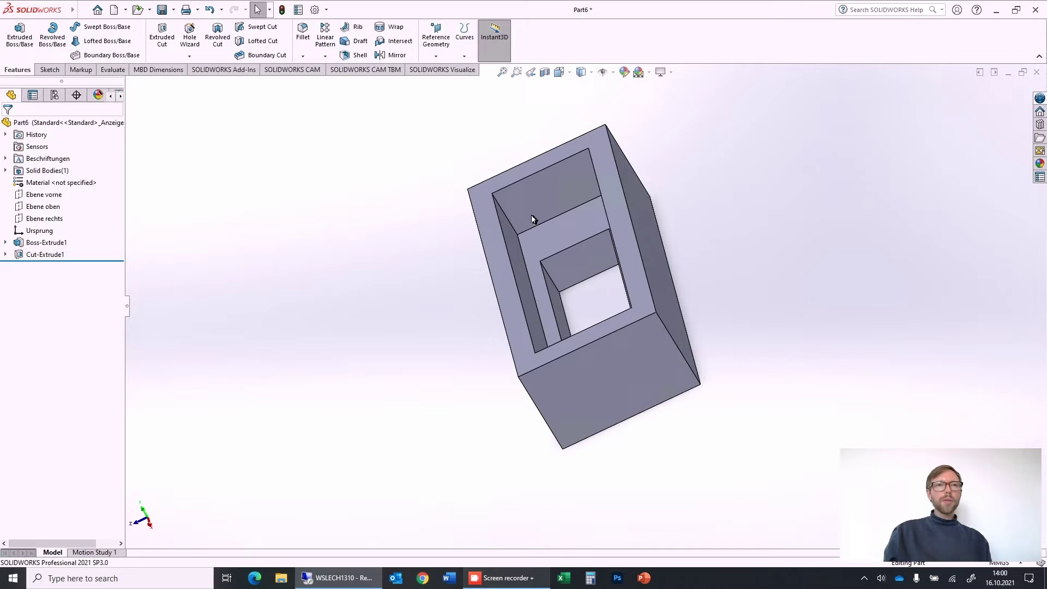
scroll(571, 196, "down", 3)
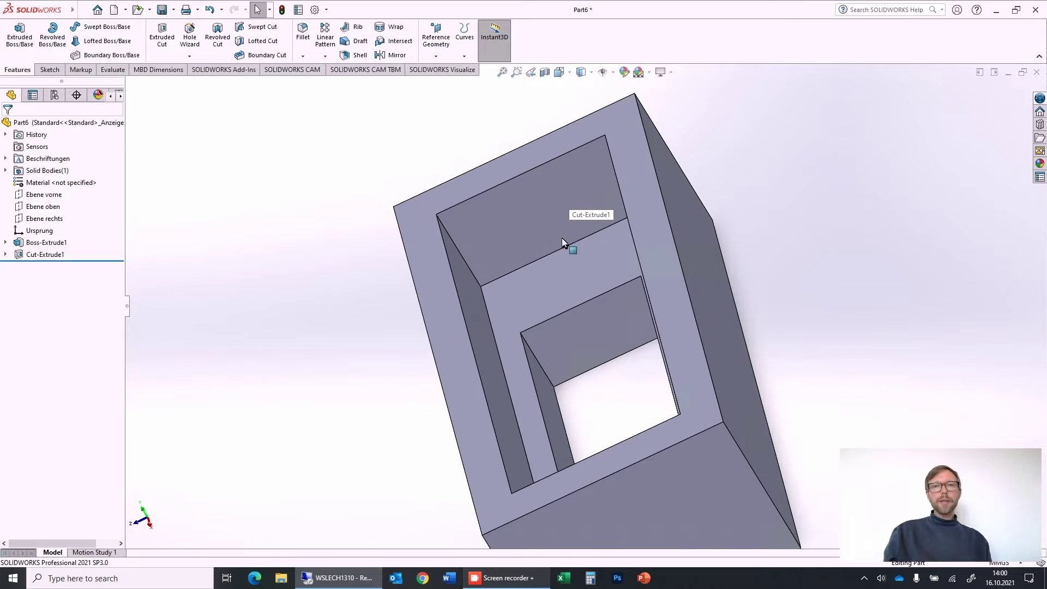
left_click(532, 228)
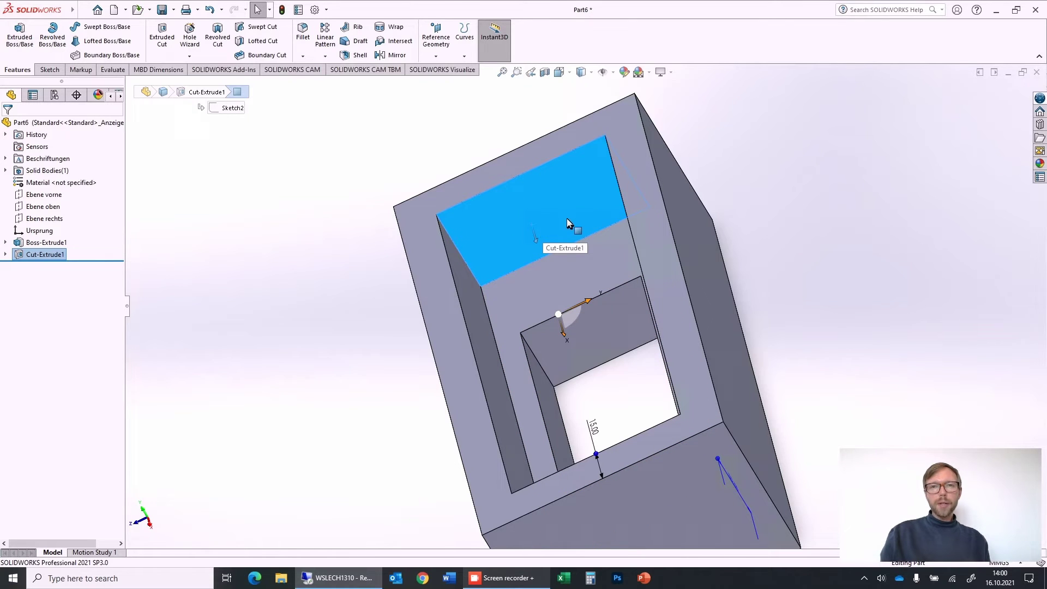
middle_click_drag(567, 218, 593, 191)
right_click(594, 185)
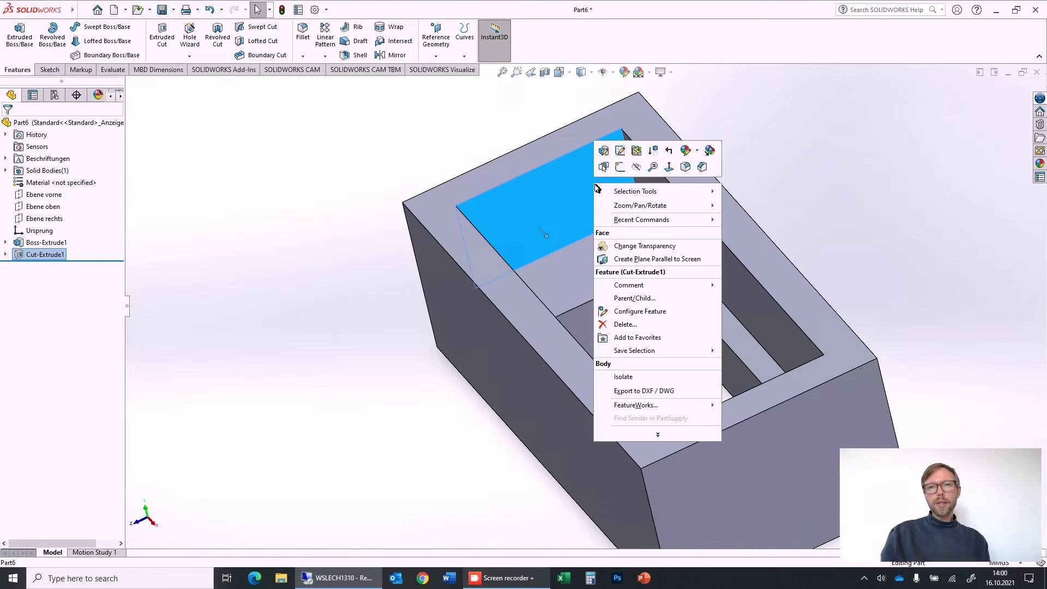
left_click(620, 169)
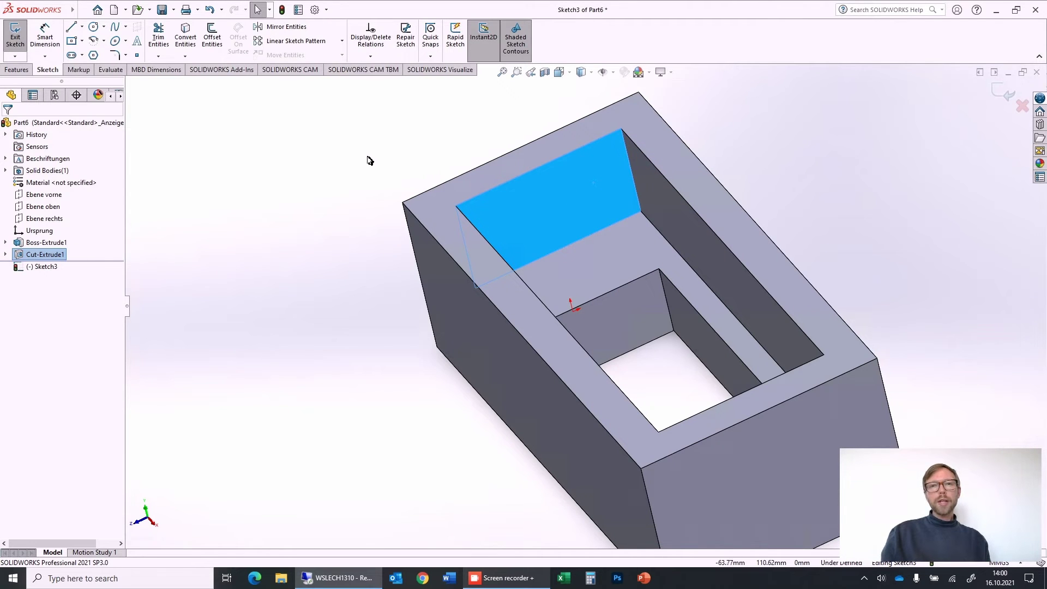
key("ctrl+8")
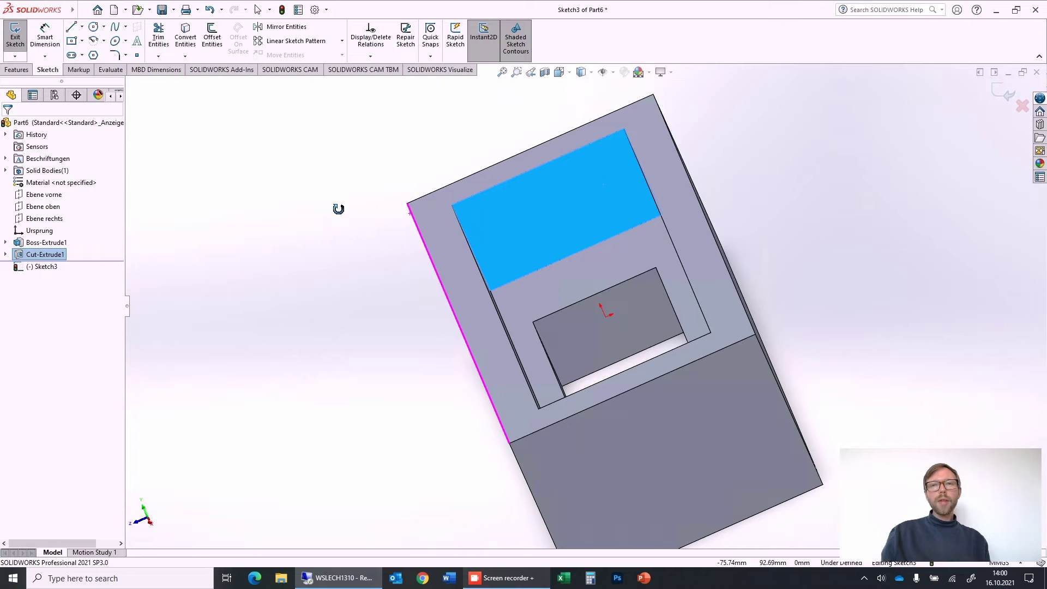
- Sketch a circle of about 10 mm radius on the pocket's end wall and move its center closer to the wall's middle
left_click(97, 32)
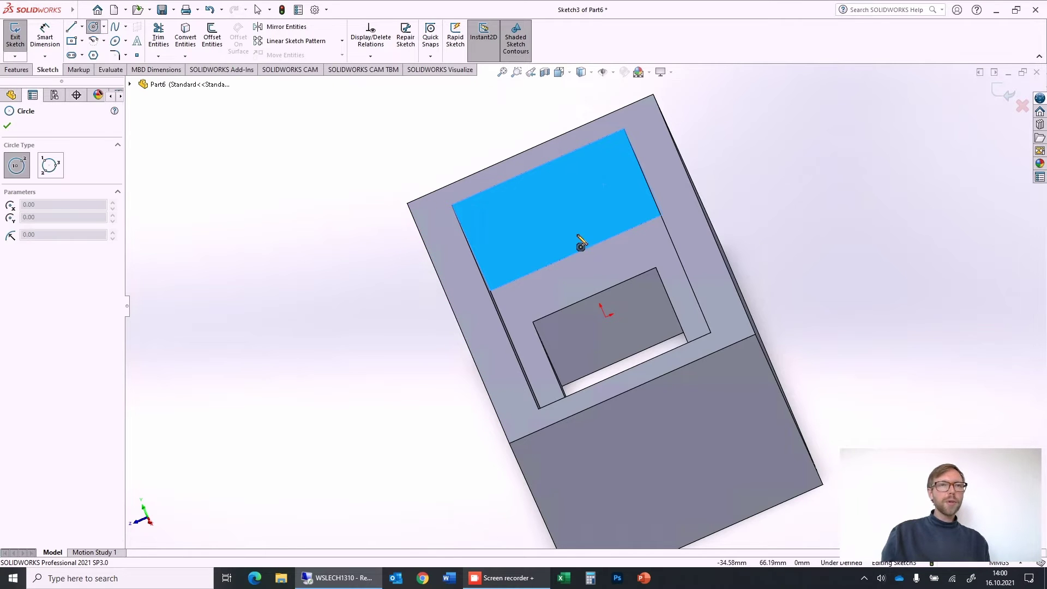
left_click(519, 214)
left_click(538, 233)
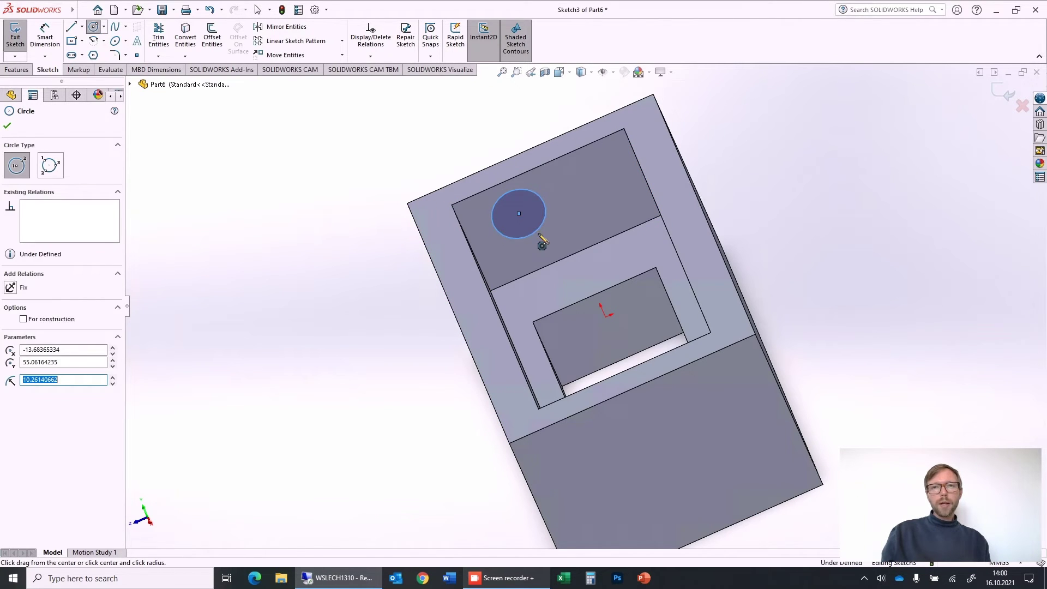
key("Escape")
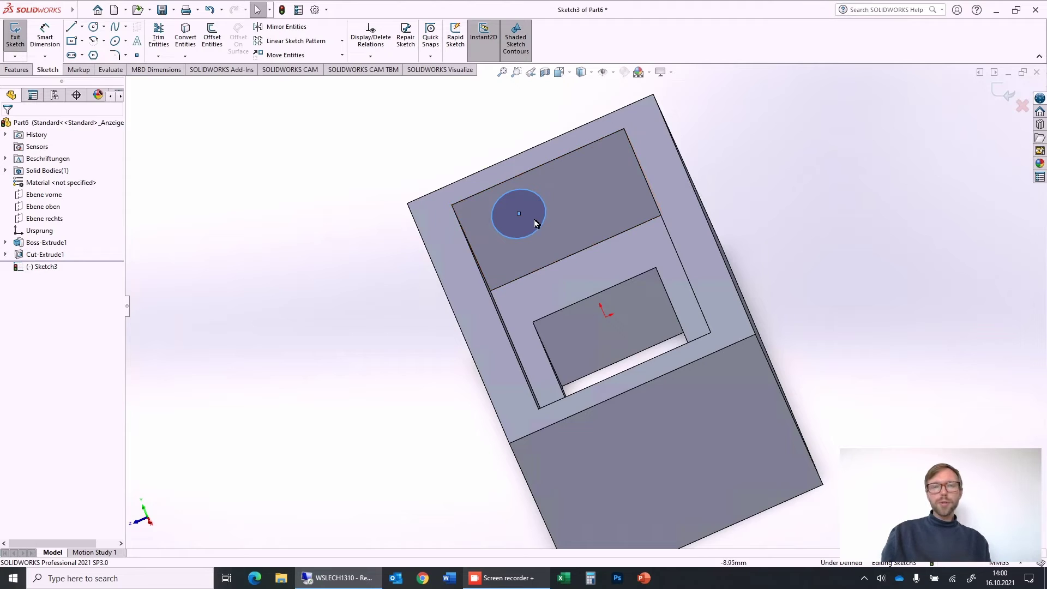
left_click_drag(518, 213, 541, 210)
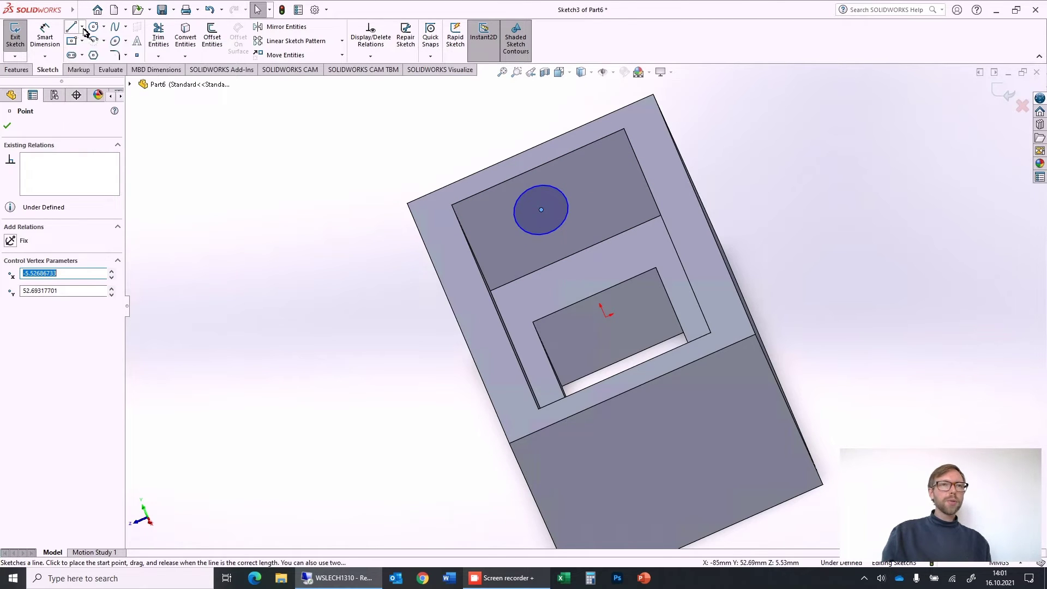
- Draw a horizontal centerline across the pocket's end wall between the midpoints of its two vertical edges
left_click(82, 27)
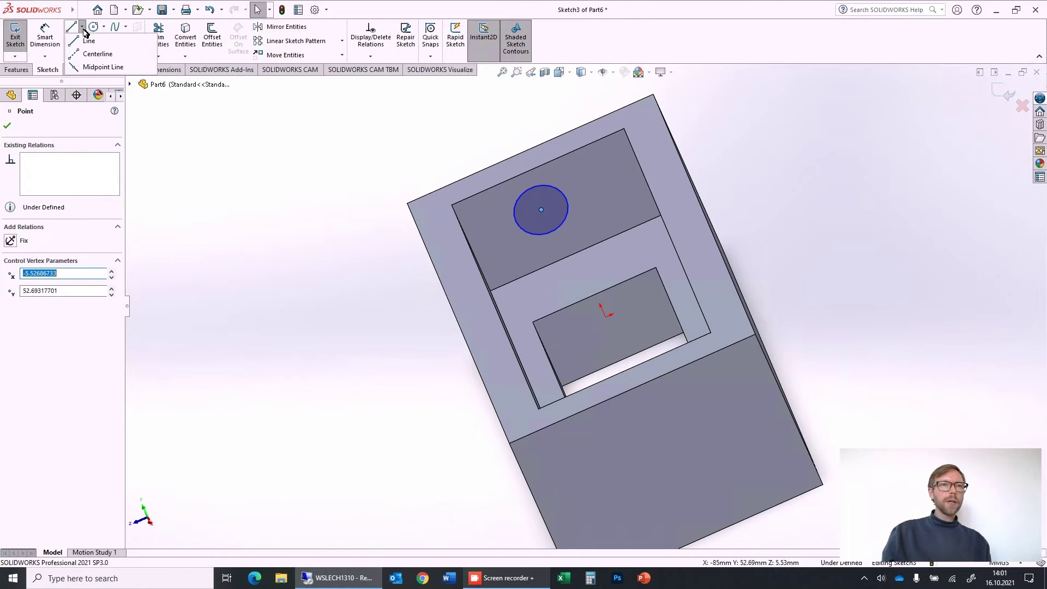
left_click(86, 59)
mouse_move(510, 226)
middle_mouse_down()
mouse_move(496, 227)
mouse_move(498, 240)
middle_mouse_up()
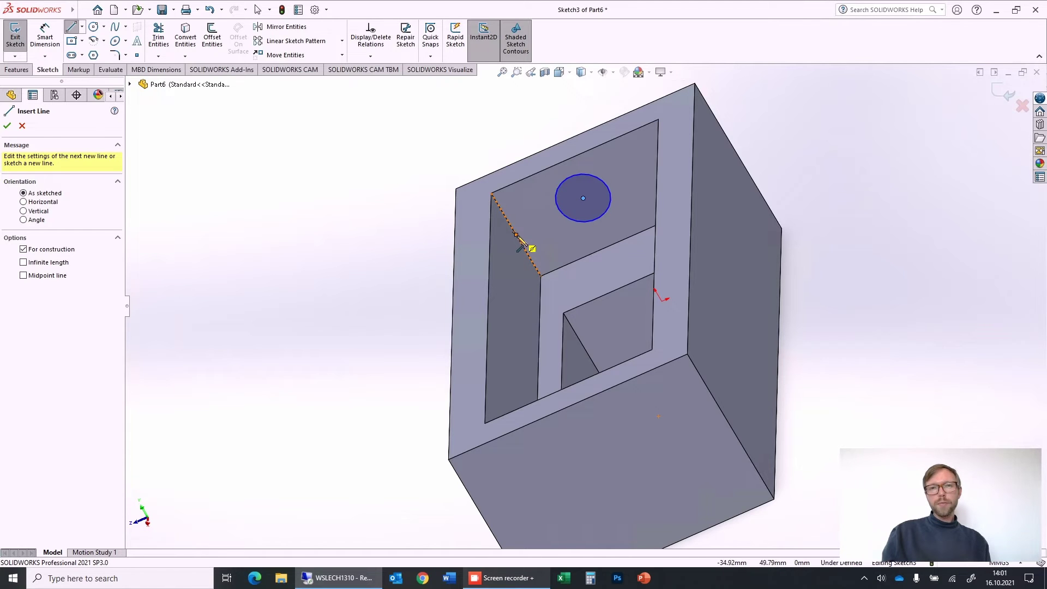
left_click(517, 235)
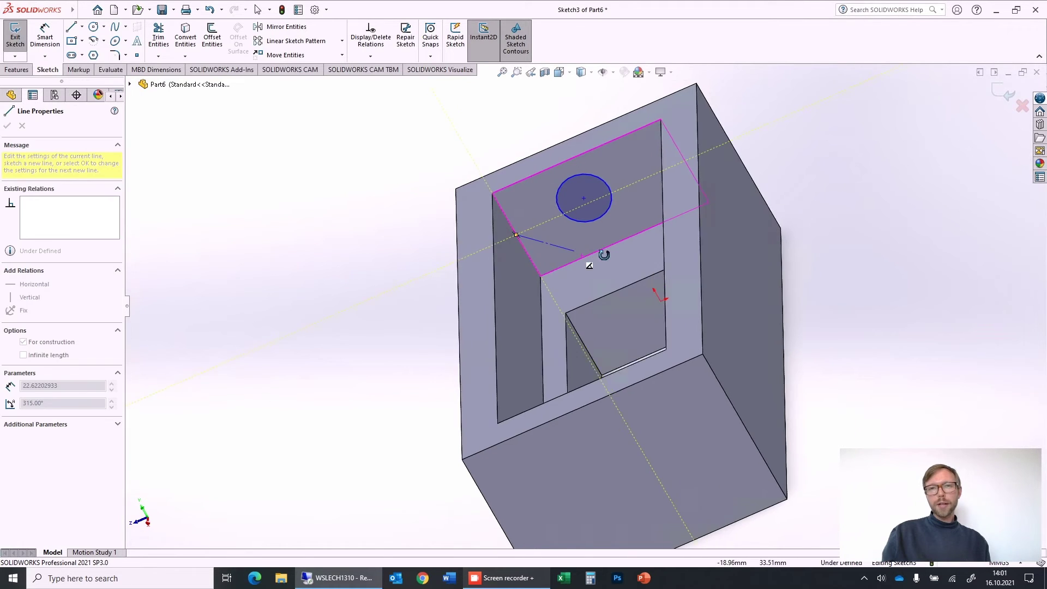
middle_click_drag(589, 262, 679, 188)
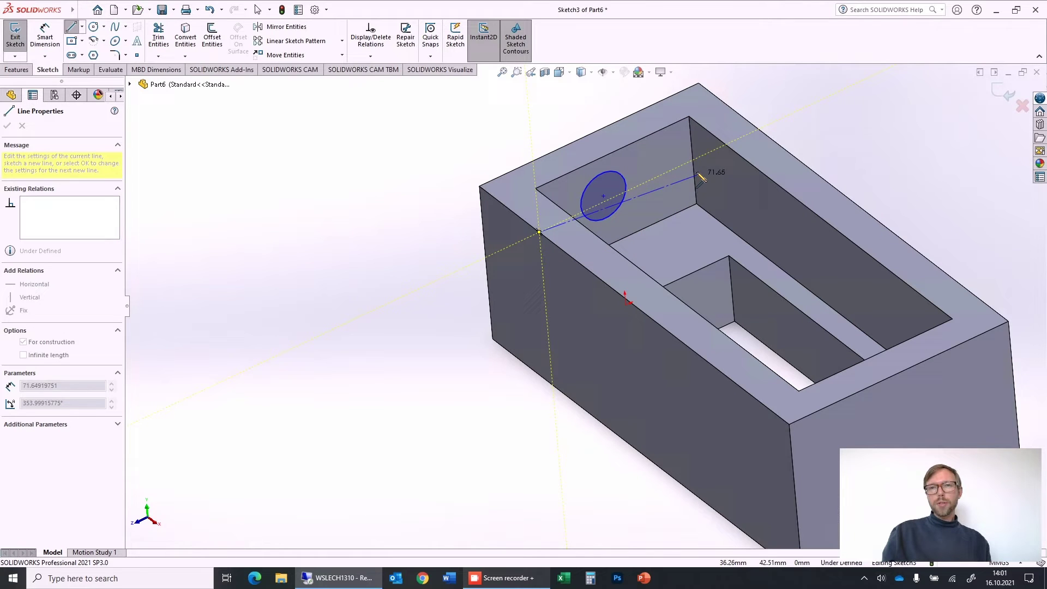
left_click(692, 160)
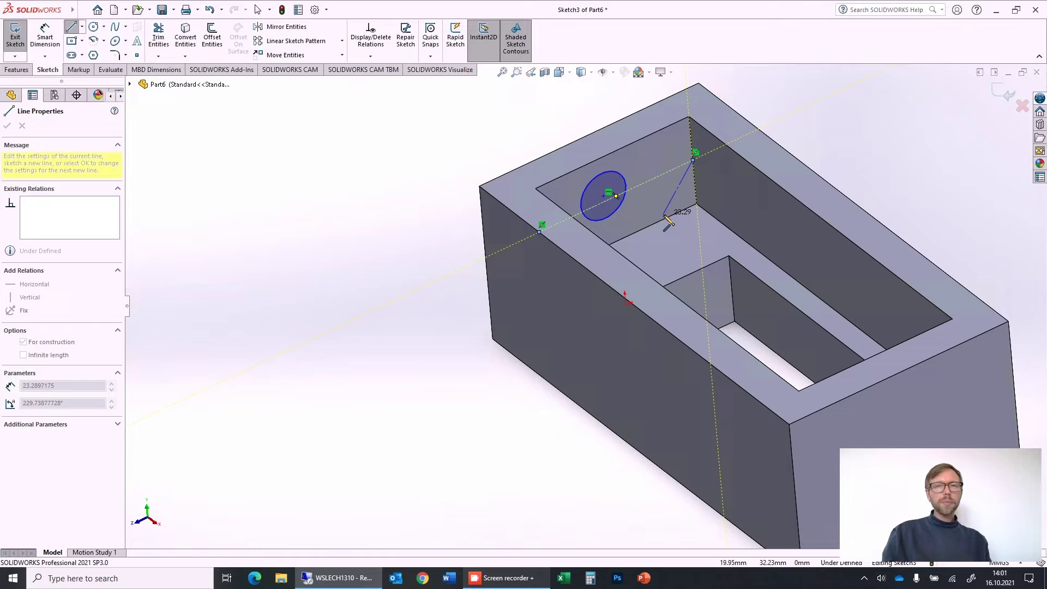
key("Escape")
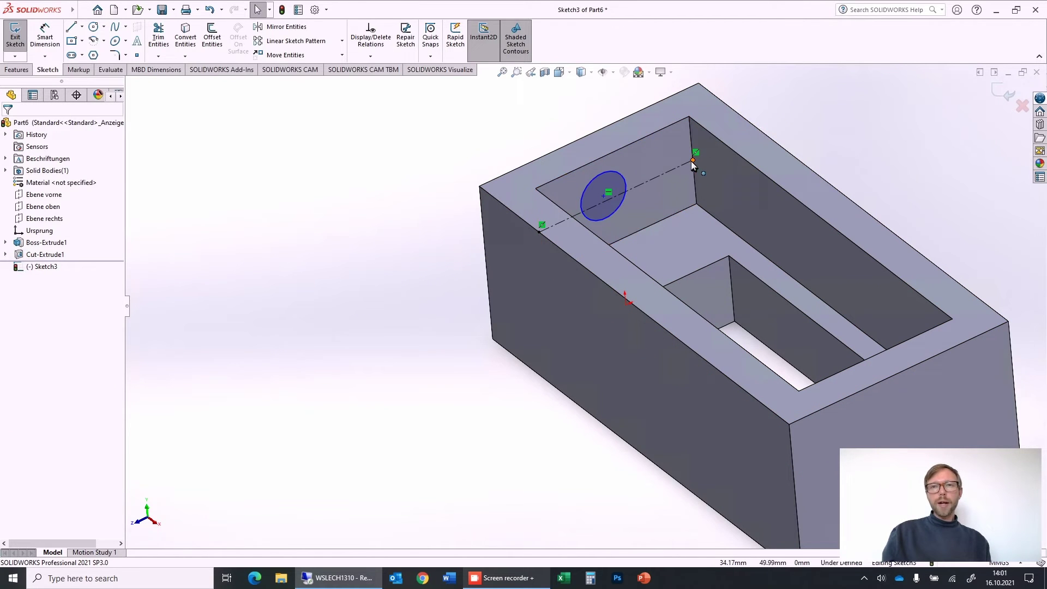
- Move the circle's center off the centerline and constrain it to the centerline with a Midpoint relation
middle_click_drag(649, 214, 635, 213)
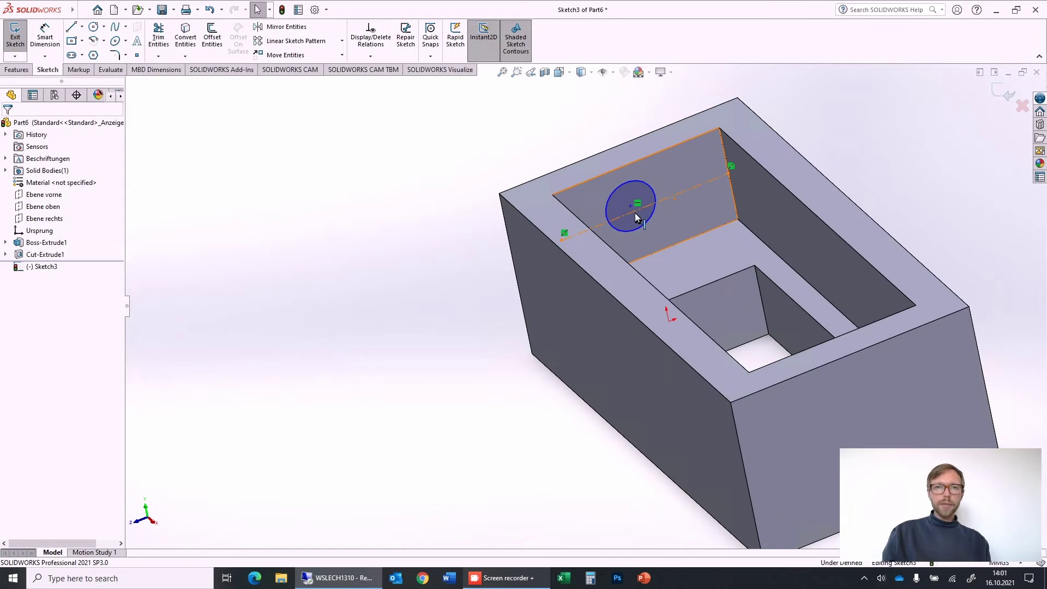
mouse_move(629, 206)
left_mouse_down()
mouse_move(630, 196)
mouse_move(616, 198)
left_mouse_up()
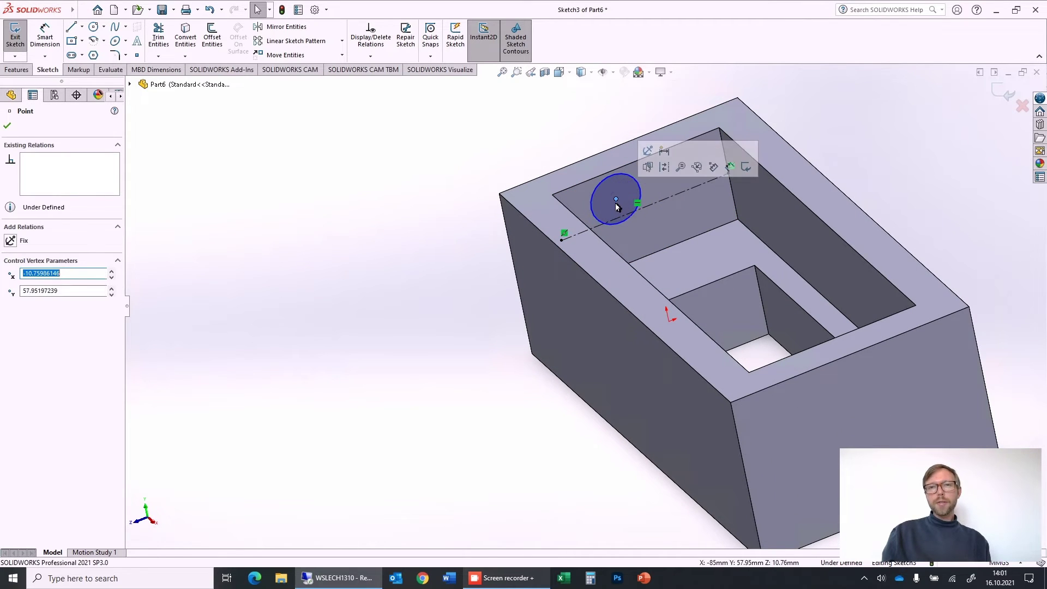
left_click(663, 200, "ctrl")
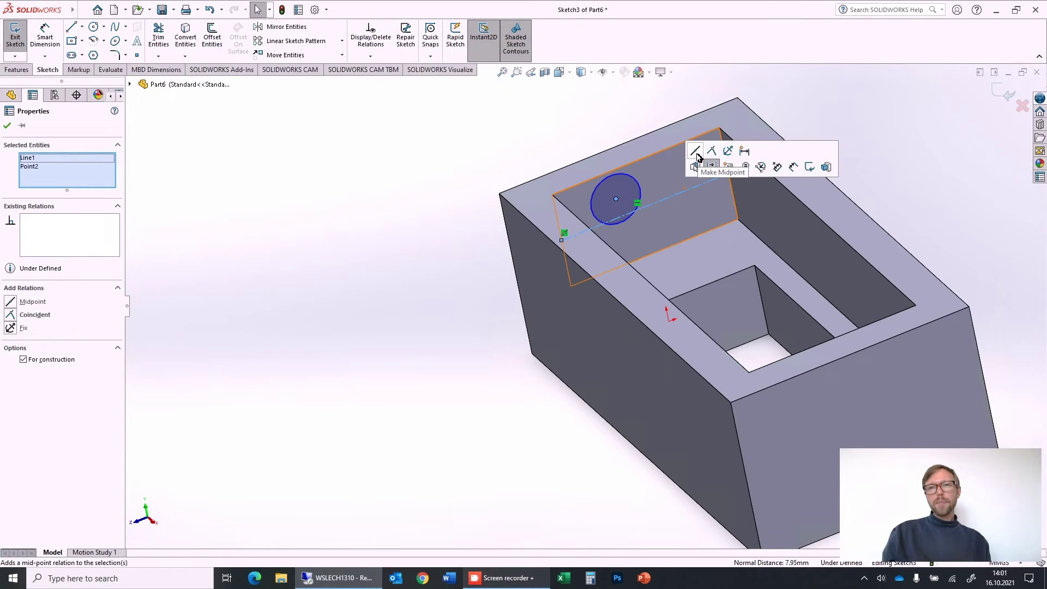
left_click(697, 157)
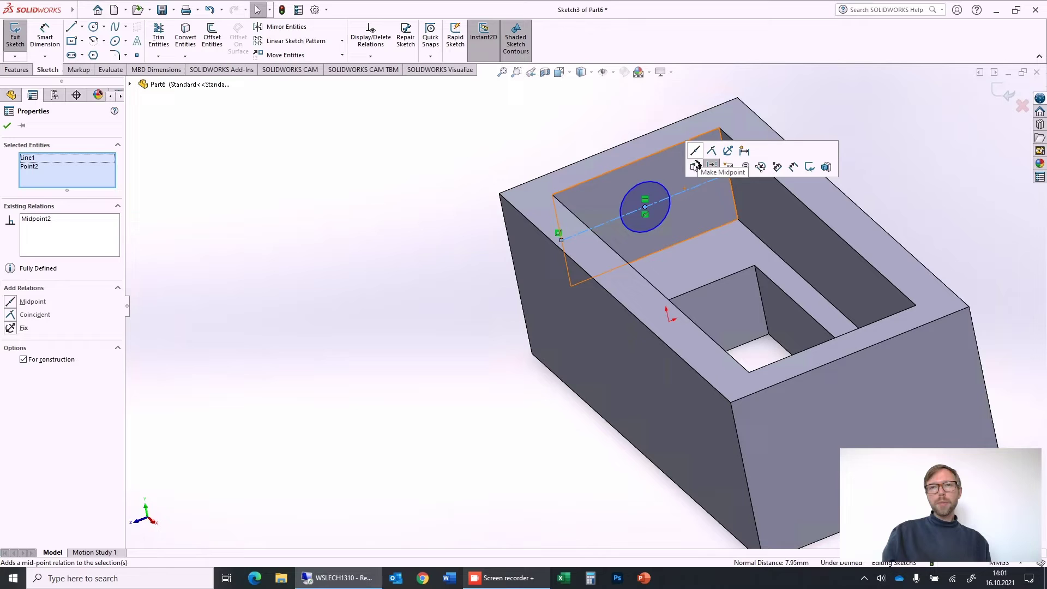
key("Escape")
middle_click_drag(601, 243, 628, 247)
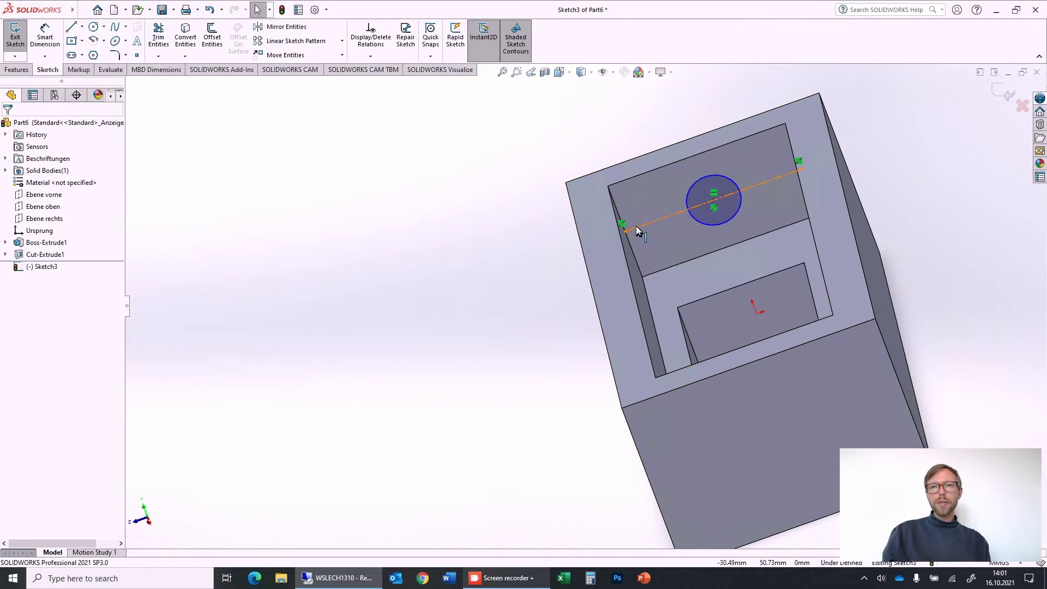
middle_click_drag(738, 228, 760, 213)
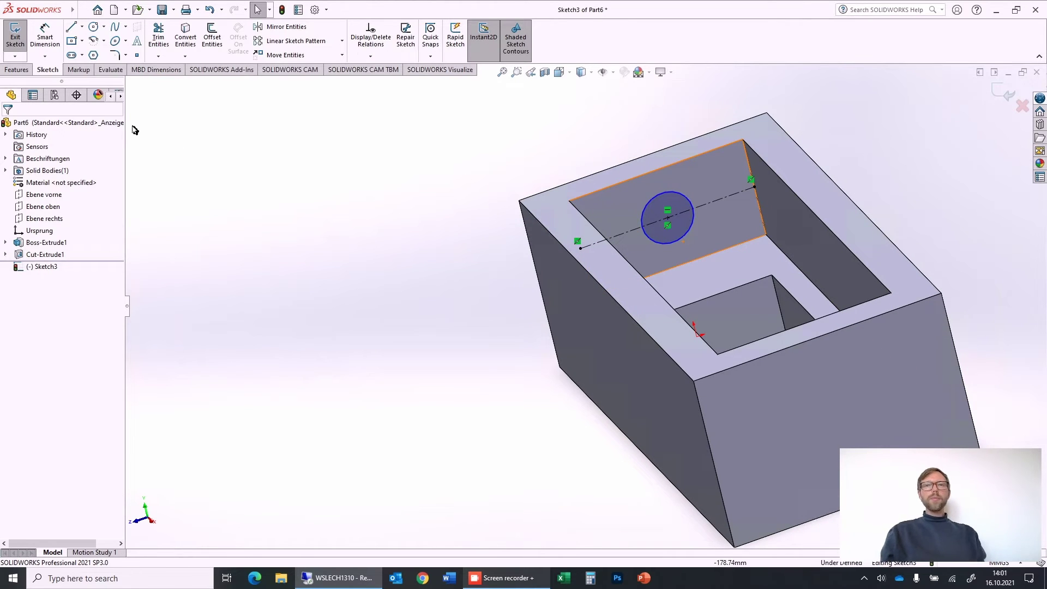
- Dimension the circle's diameter as 15 mm and exit the sketch
left_click(45, 39)
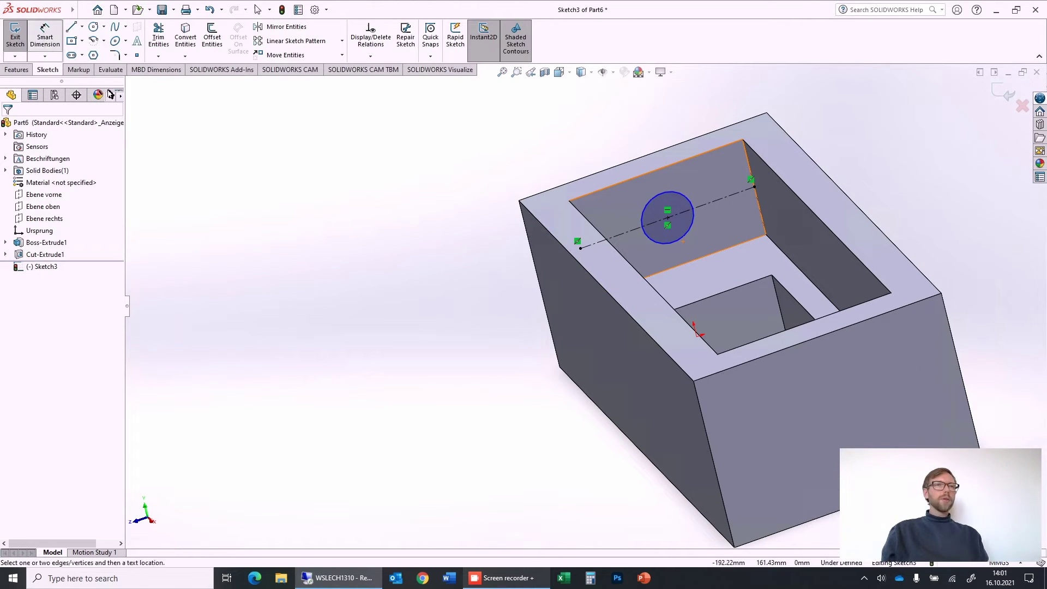
left_click(684, 196)
left_click(709, 197)
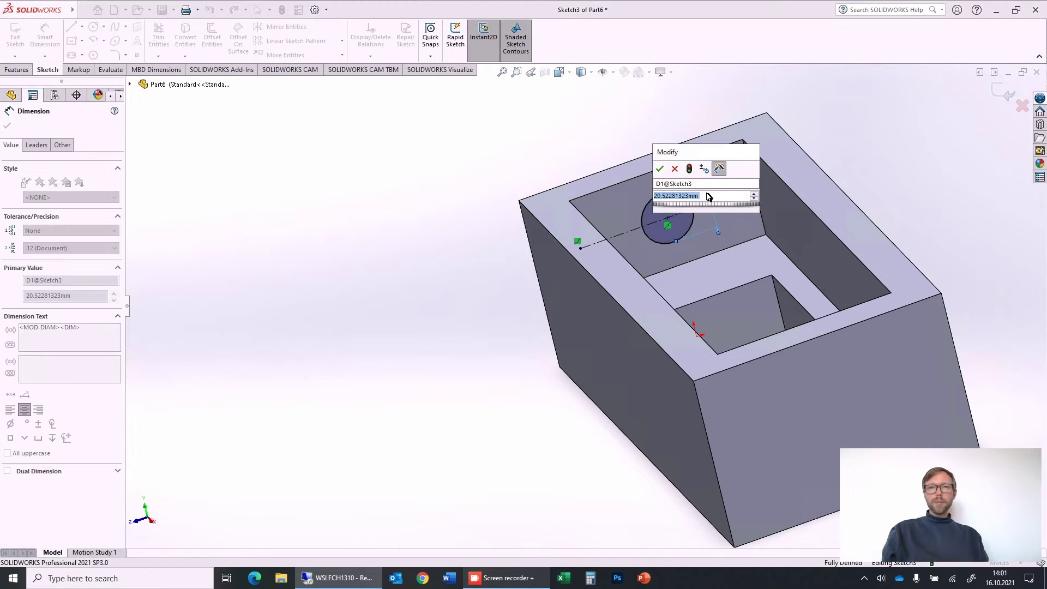
type("15")
key("Return")
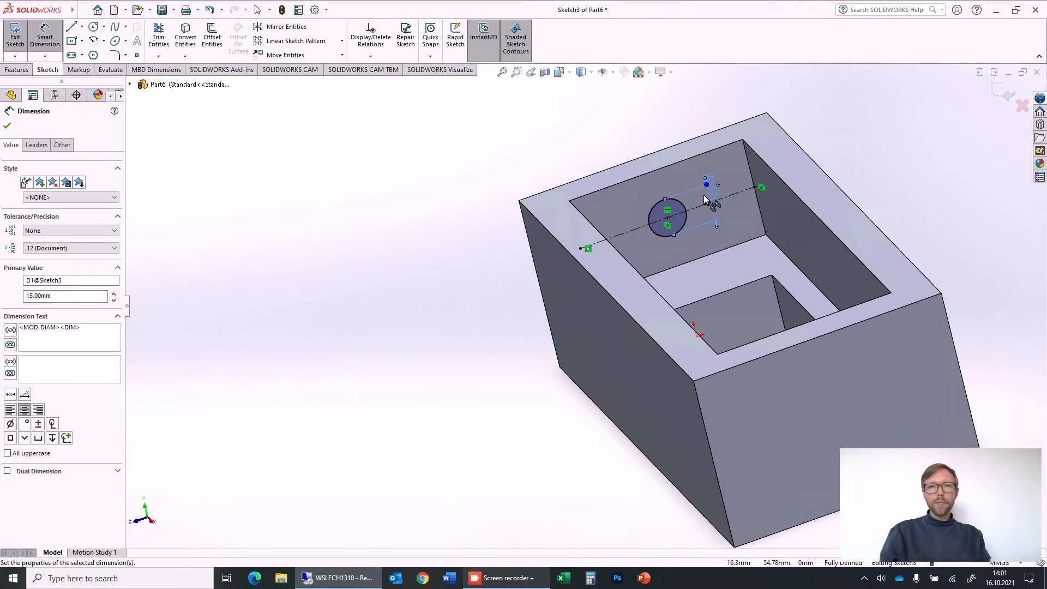
left_click(1005, 94)
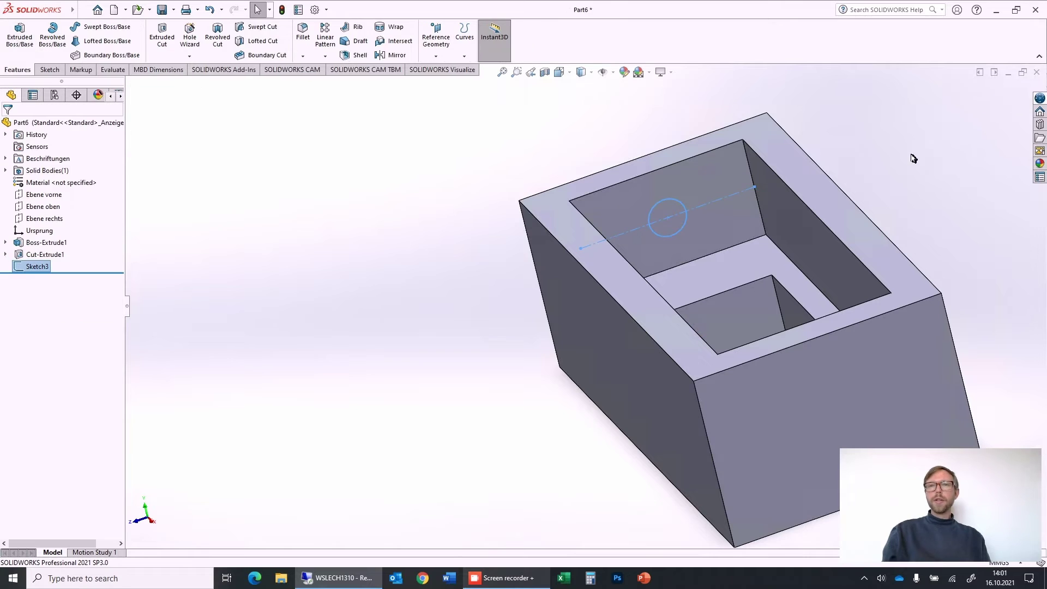
left_click(880, 151)
- Start a boss extrusion of the 15 mm circle with end condition Up To Surface, ending at the pocket's opposite end wall
middle_click_drag(863, 224, 755, 233)
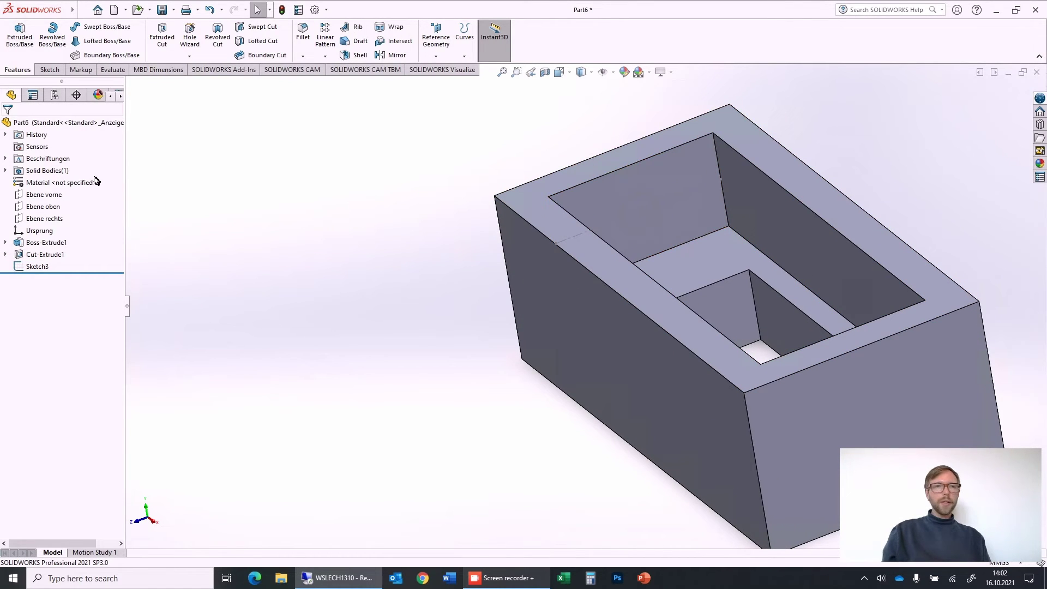
left_click(20, 34)
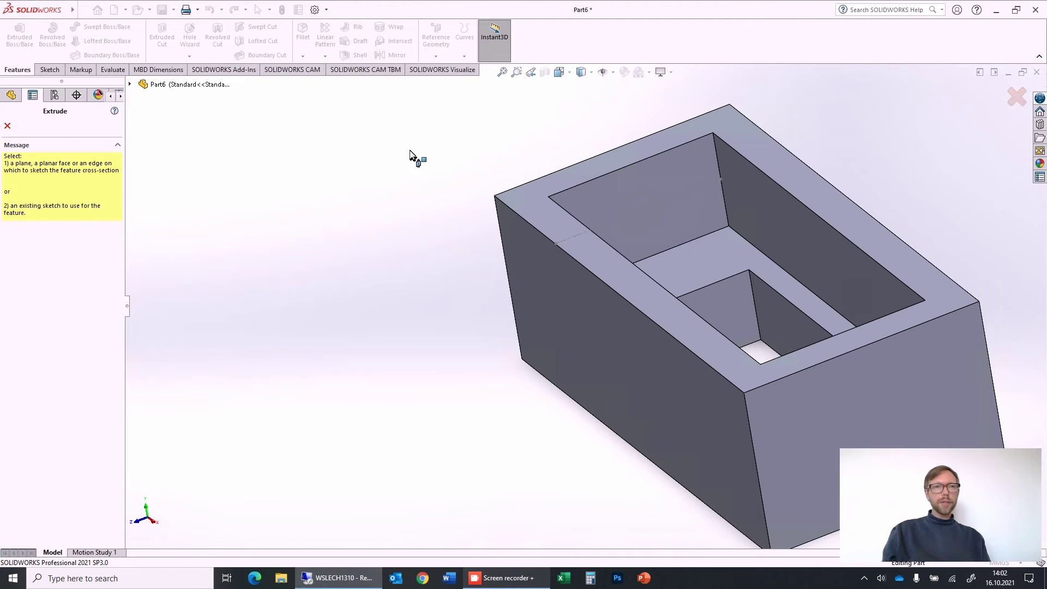
left_click(659, 225)
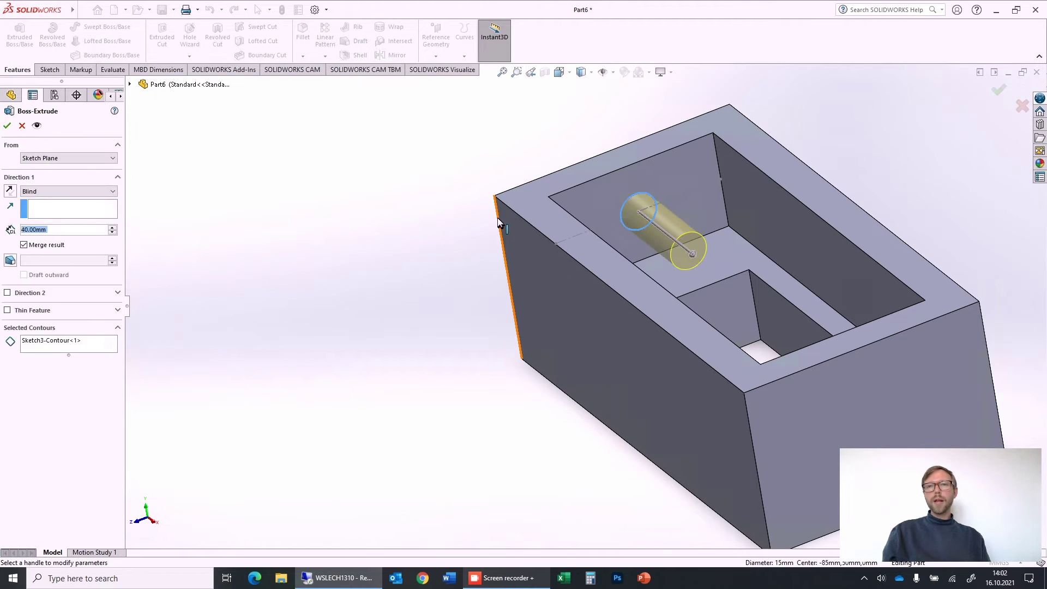
middle_click_drag(615, 253, 670, 325)
scroll(800, 306, "up", 4)
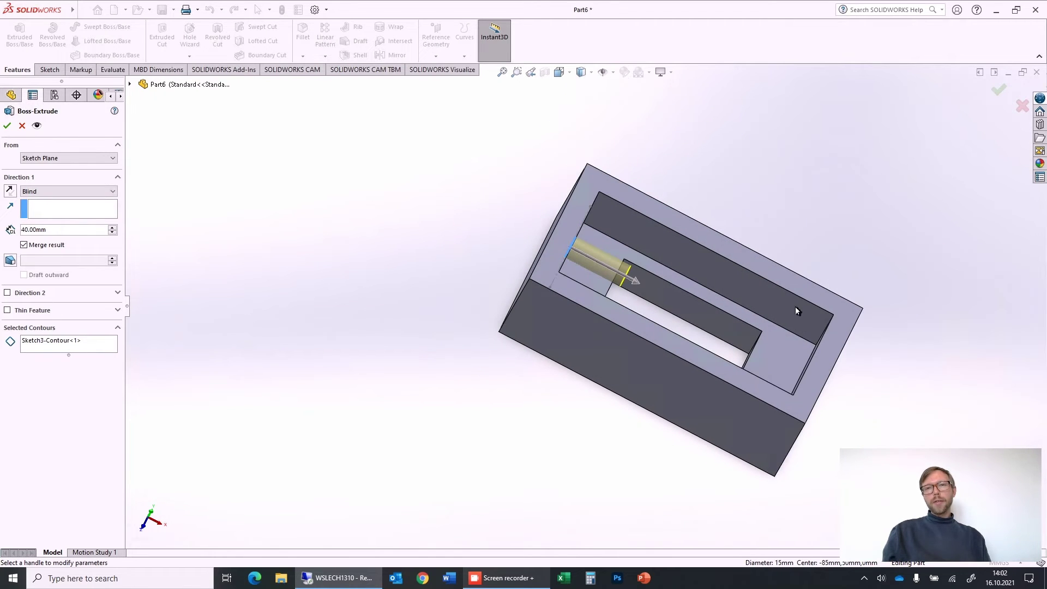
middle_click_drag(758, 341, 786, 384)
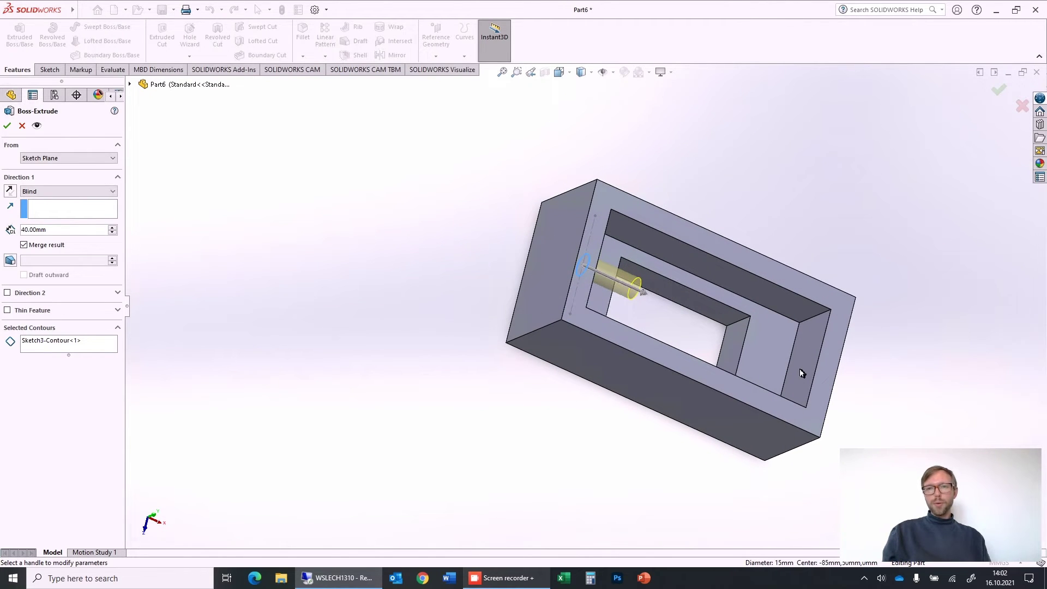
left_click(61, 191)
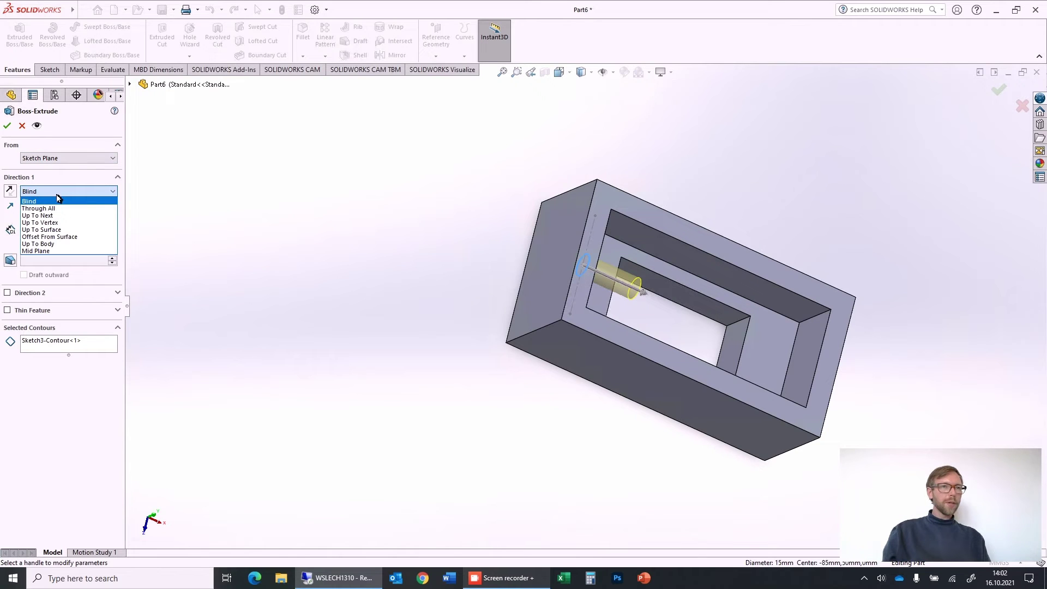
left_click(54, 230)
left_click(812, 365)
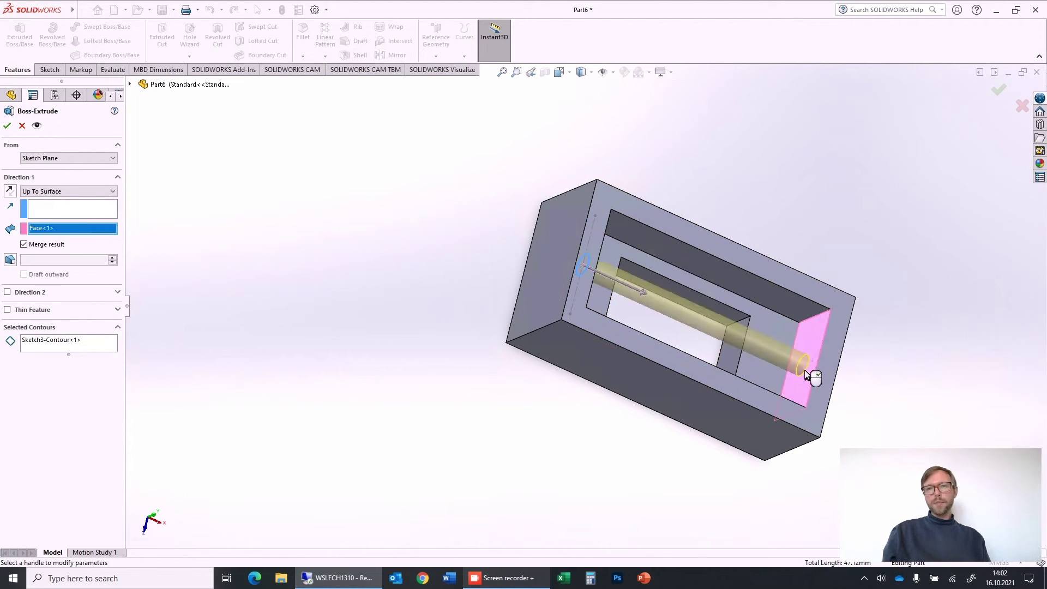
- Try the Up To Vertex end condition for the rod, using a lower corner of the pocket's opposite end wall
left_click(43, 192)
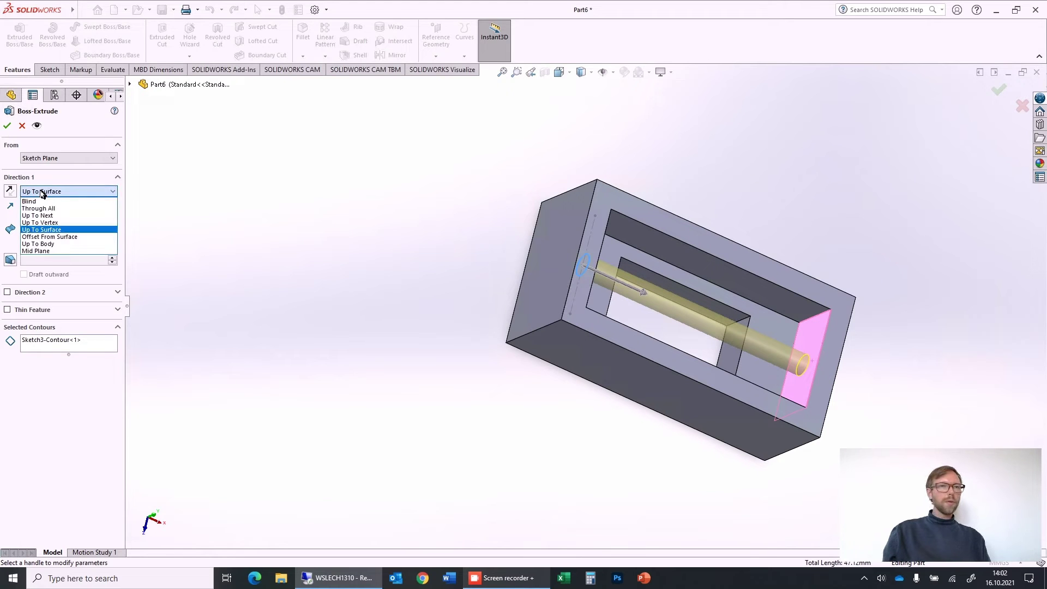
left_click(42, 229)
left_click(48, 192)
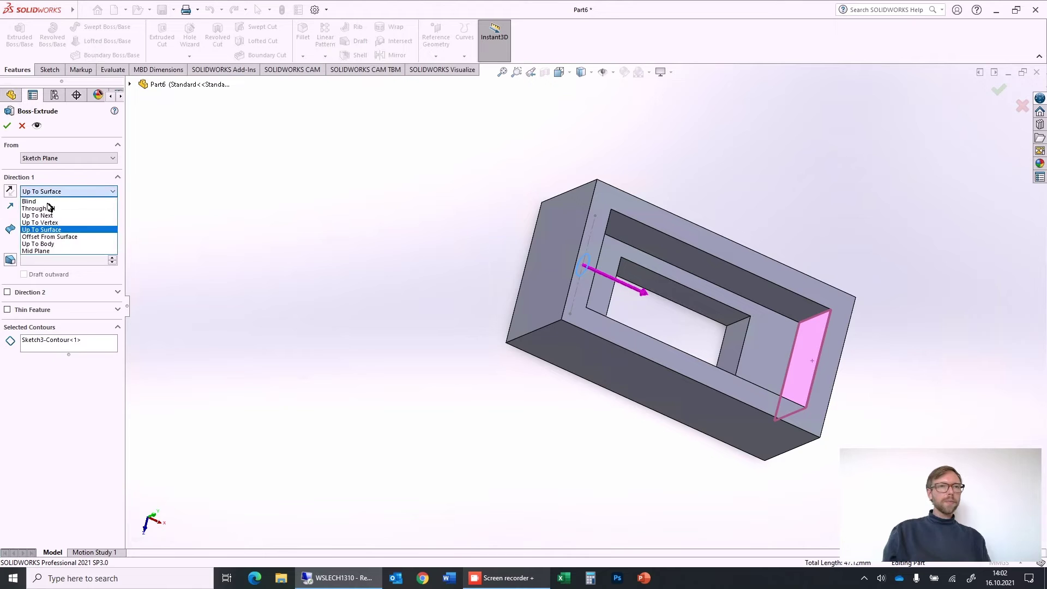
left_click(46, 227)
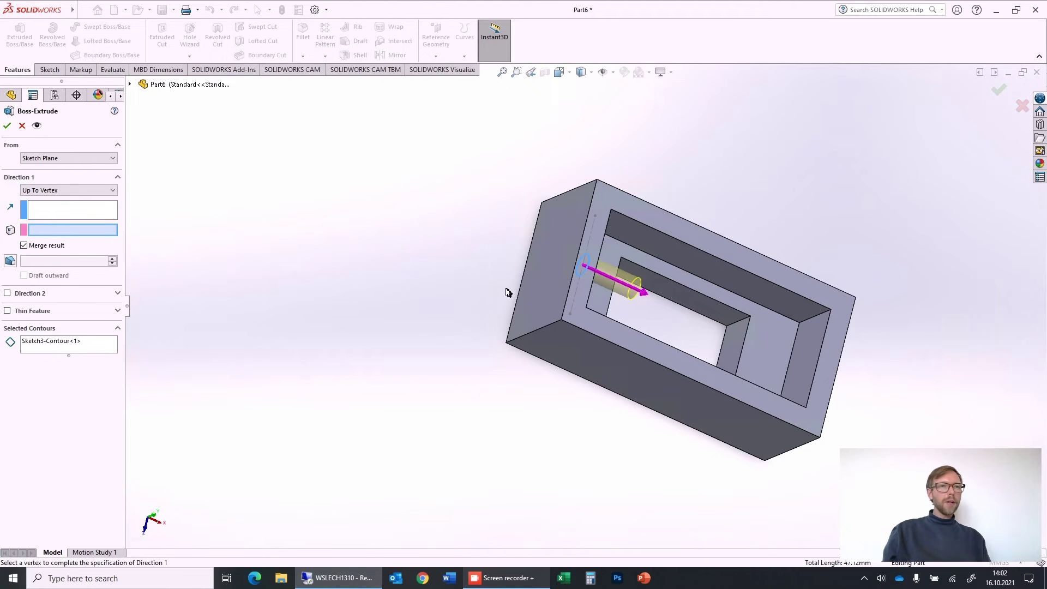
left_click(799, 323)
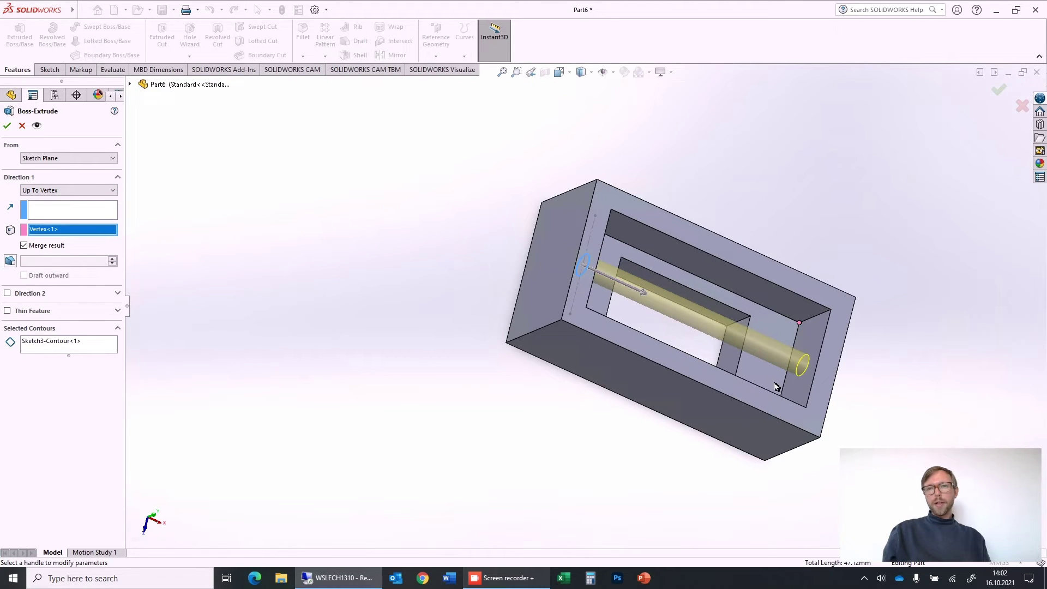
middle_click_drag(819, 382, 792, 343)
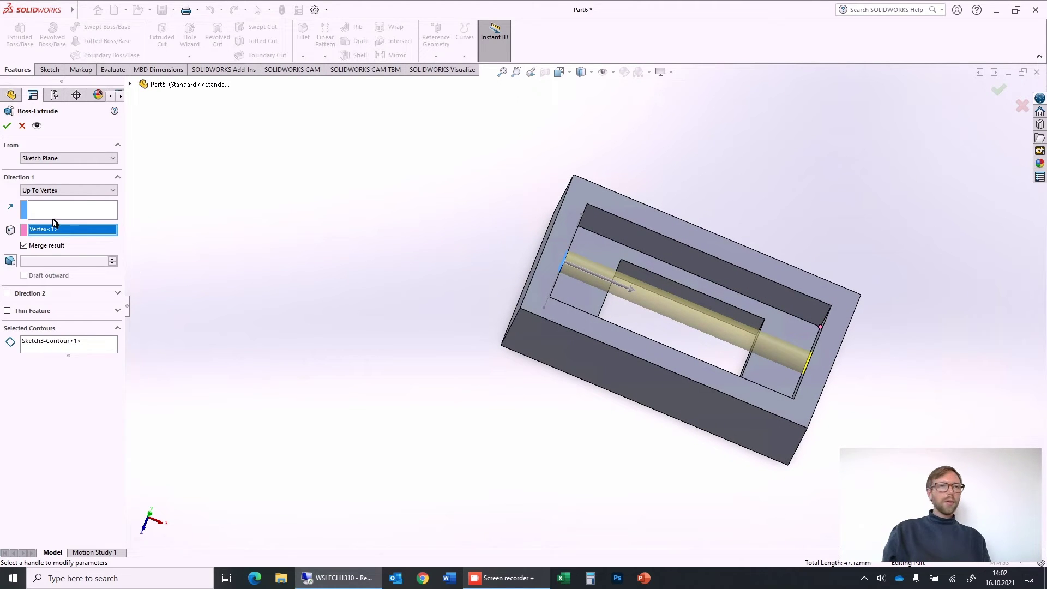
- Try the Up To Next end condition for the rod extrusion and inspect its preview
left_click(52, 191)
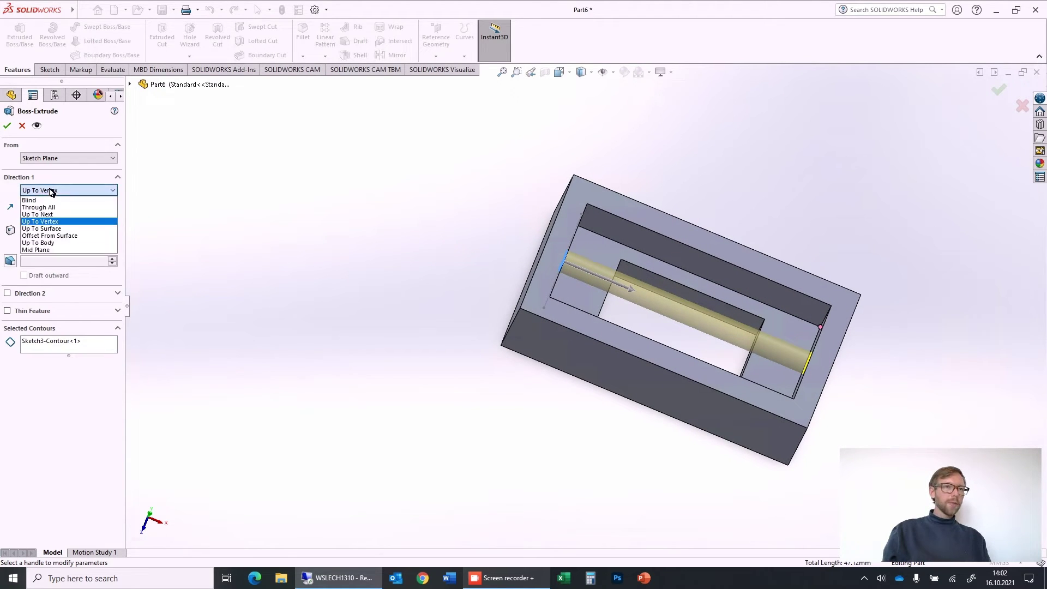
left_click(33, 215)
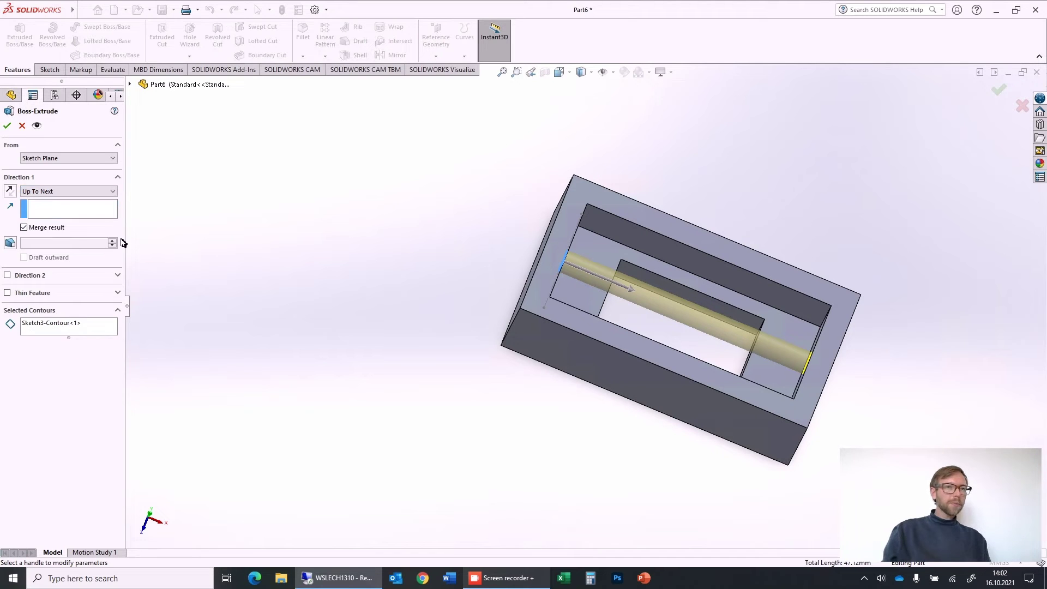
middle_click_drag(486, 296, 493, 295)
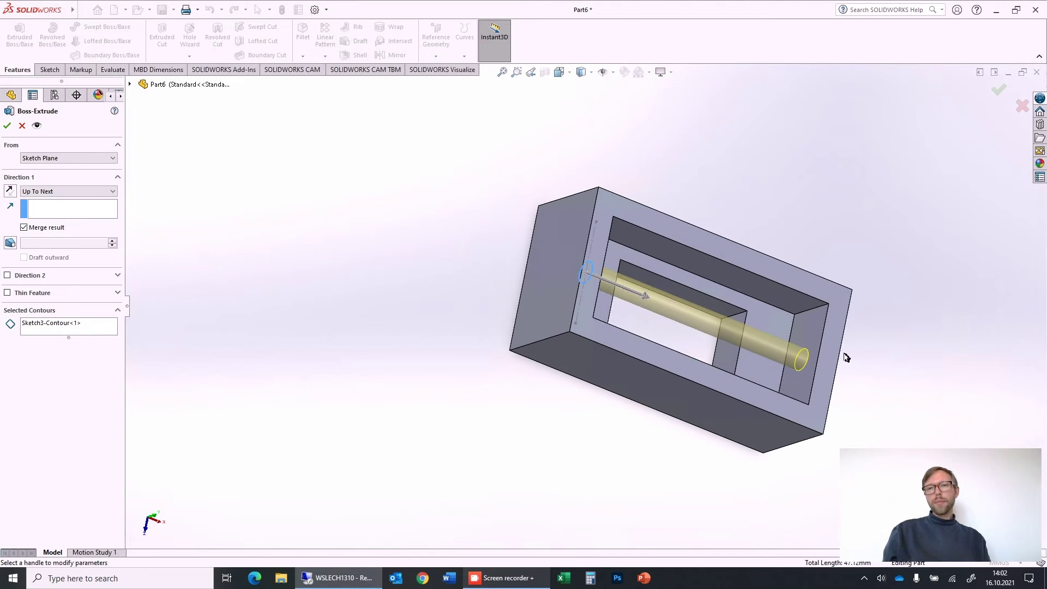
- Set the rod's end condition to Up To Surface at the pocket's opposite end wall and accept the extrusion
left_click(58, 192)
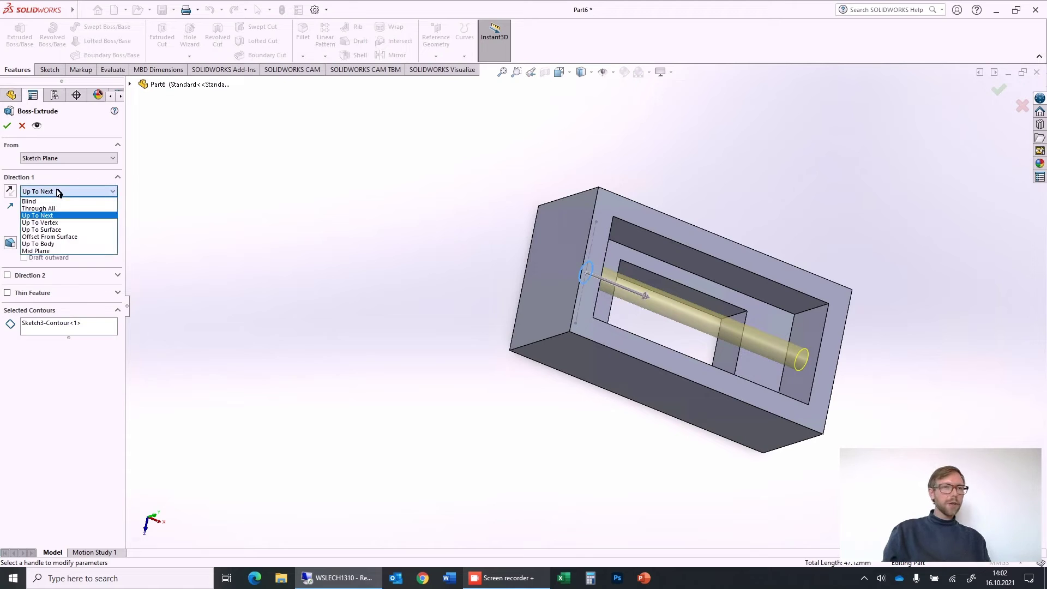
left_click(37, 231)
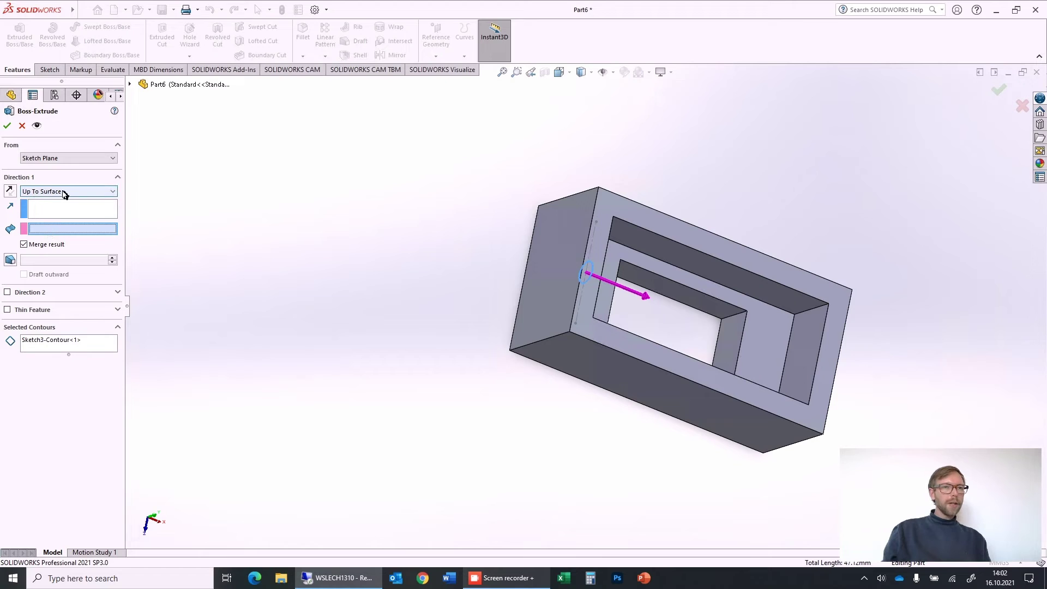
left_click(799, 339)
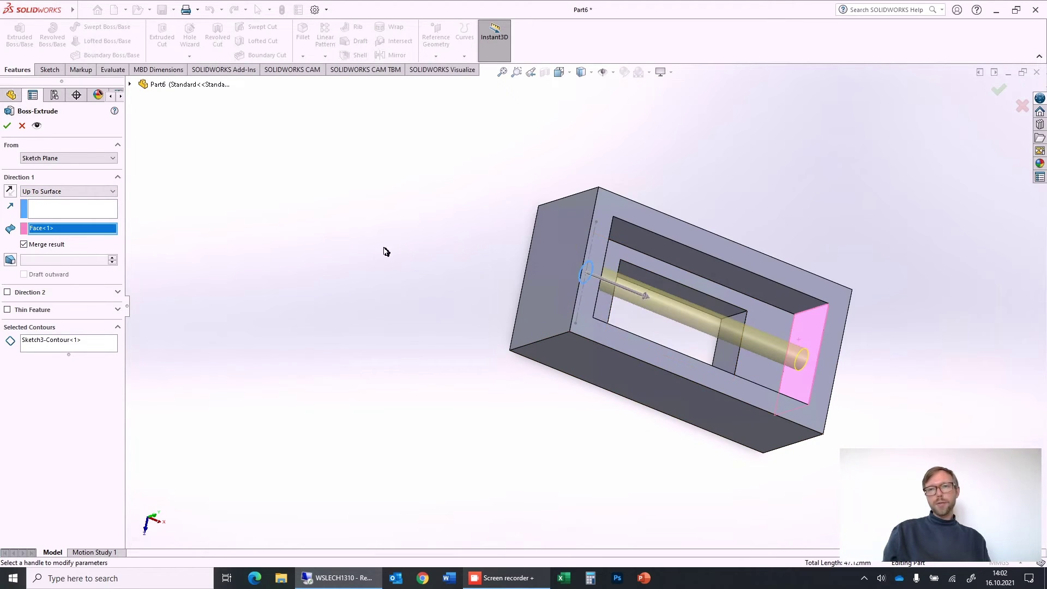
left_click(7, 127)
middle_click_drag(479, 239, 413, 210)
left_click(413, 211)
- Set the pocket floor's offset from the block's underside to 20 mm
scroll(596, 264, "down", 5)
middle_click_drag(596, 264, 537, 306)
left_click(535, 232)
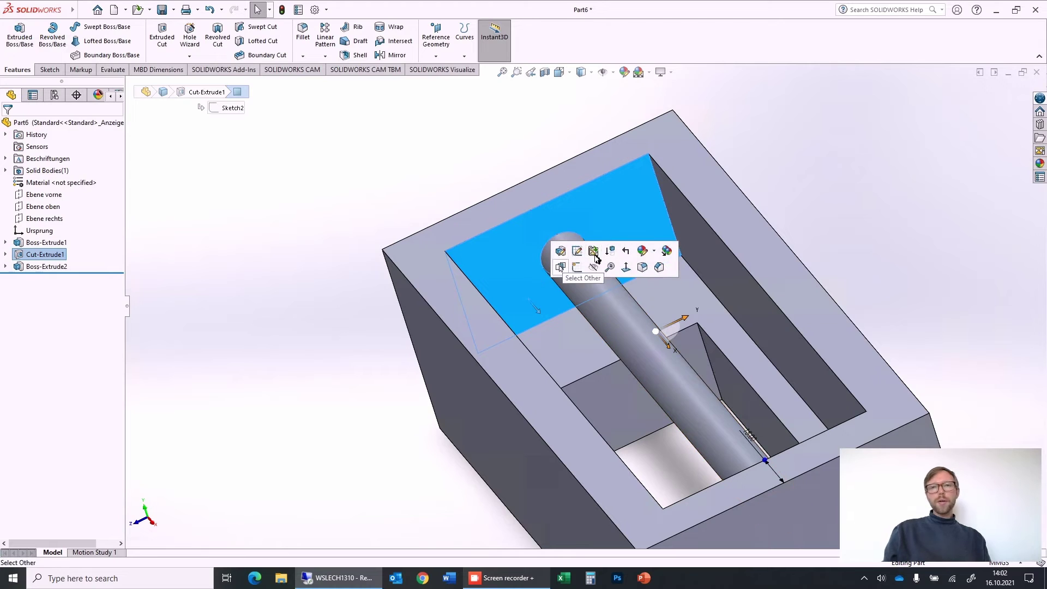
left_click(689, 303)
middle_click_drag(686, 300, 862, 415)
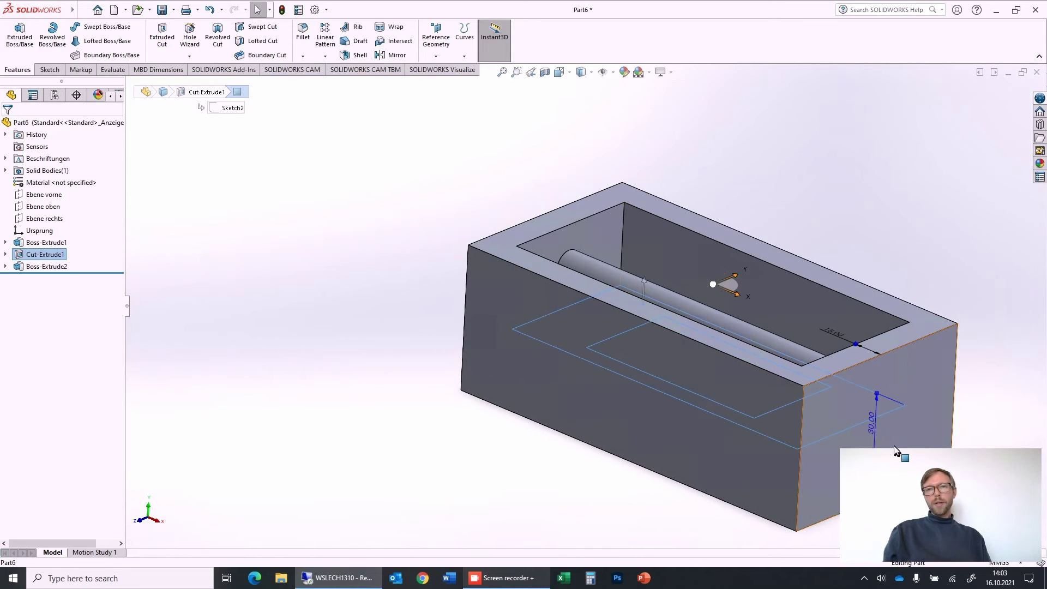
left_click(870, 429)
left_click(870, 429)
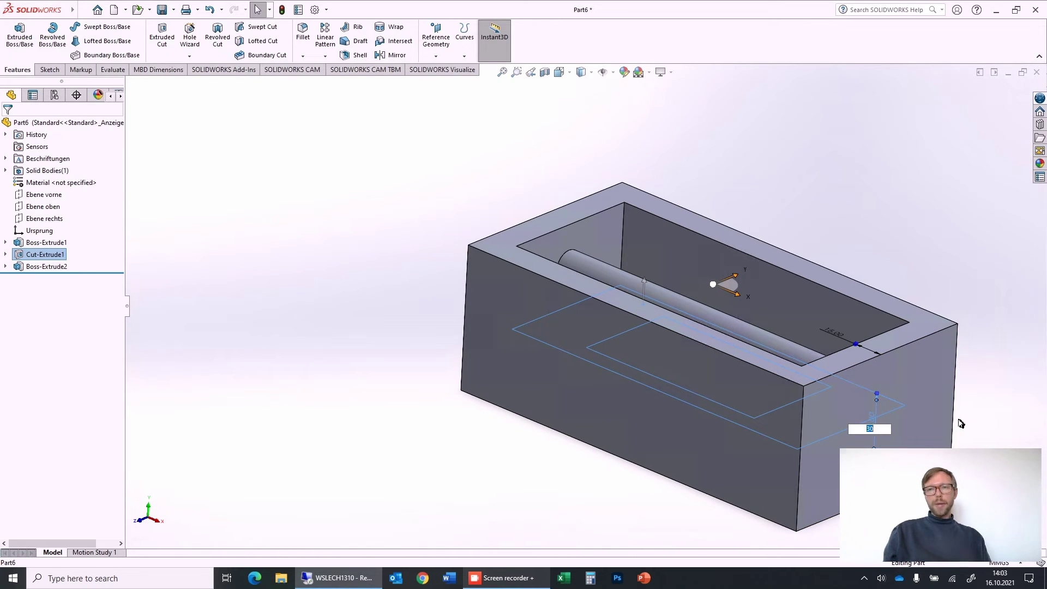
type("20")
key("Return")
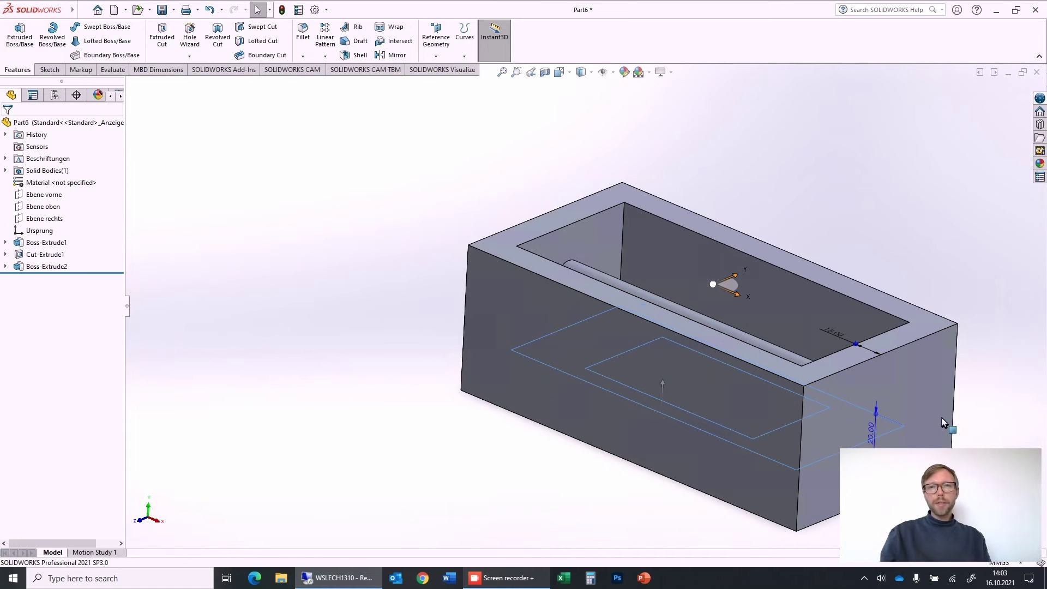
- Start a fillet on the block's upper short outer edge and add the adjoining long outer edge
middle_click_drag(666, 303, 634, 273)
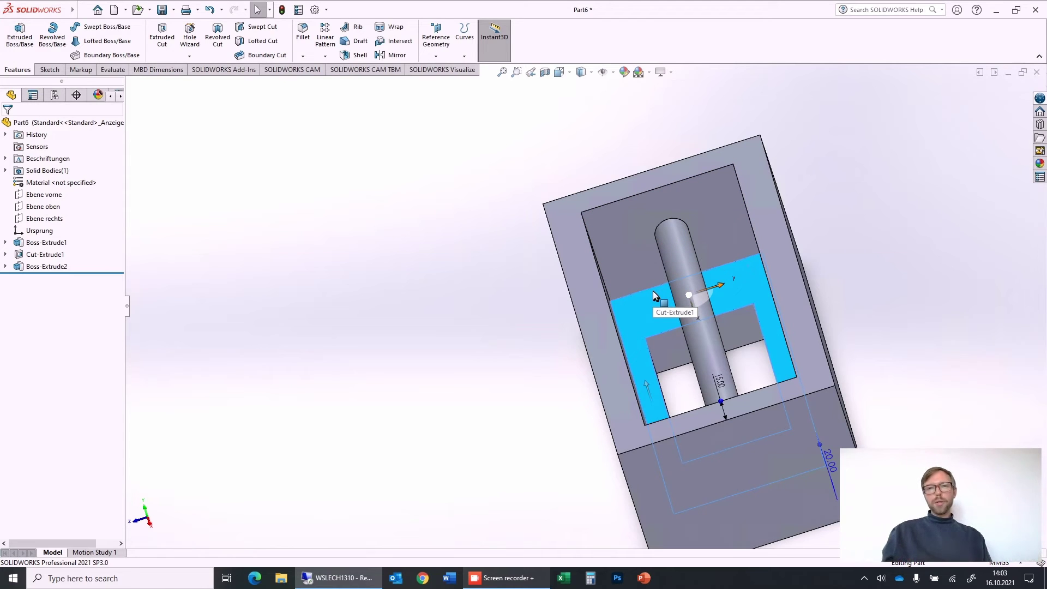
key("ctrl+7")
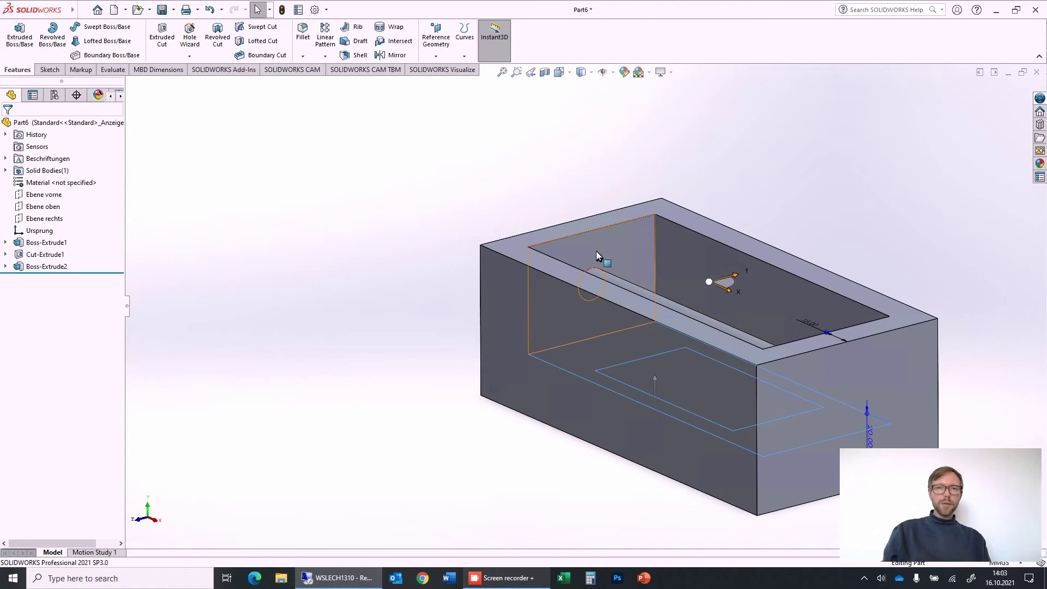
key("ctrl+1")
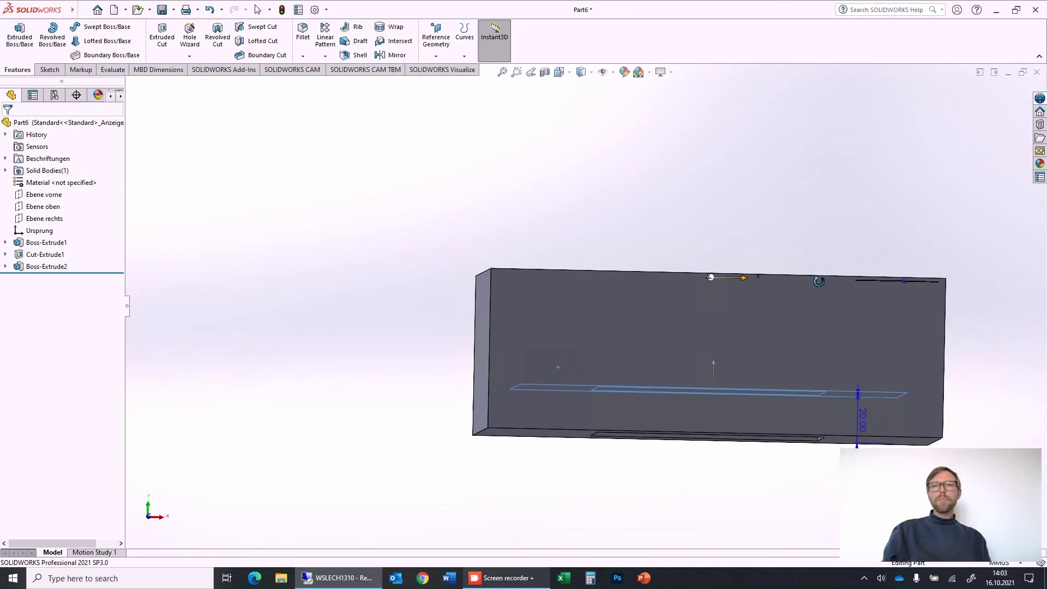
middle_click_drag(709, 355, 736, 409)
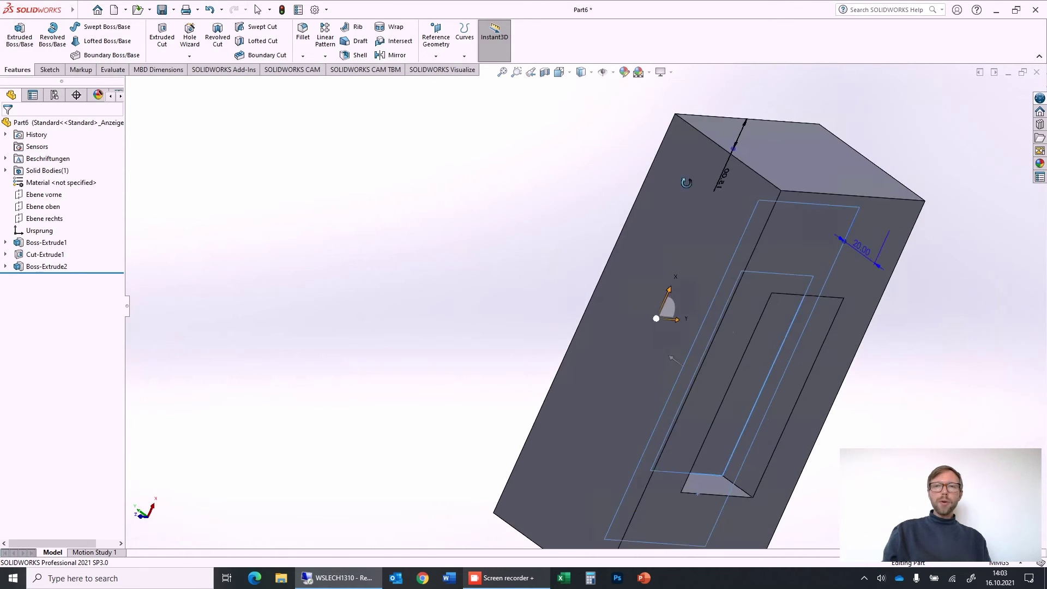
middle_click_drag(686, 183, 743, 205)
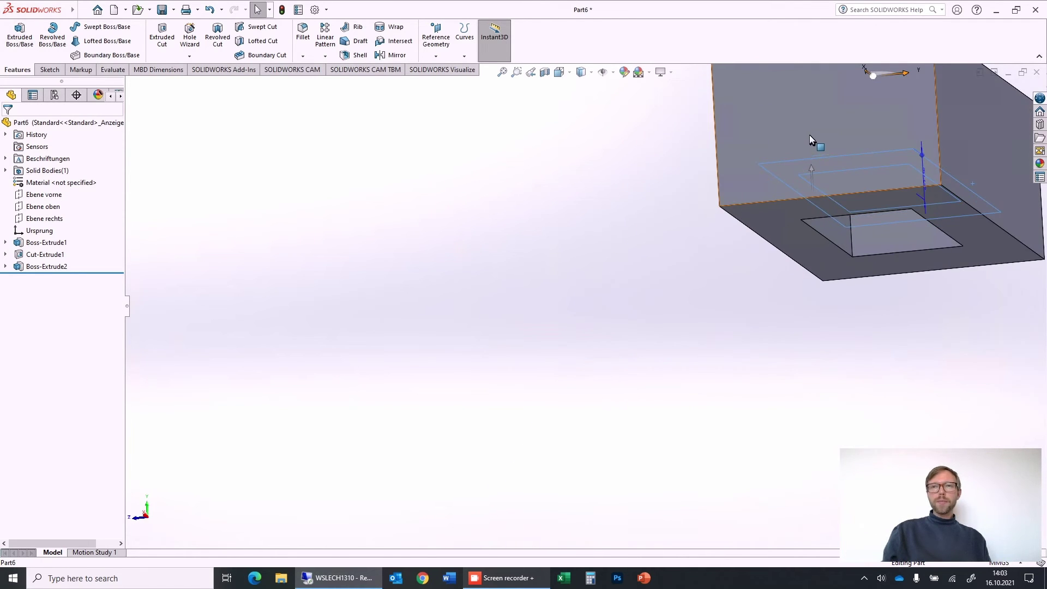
middle_click_drag(810, 135, 856, 205)
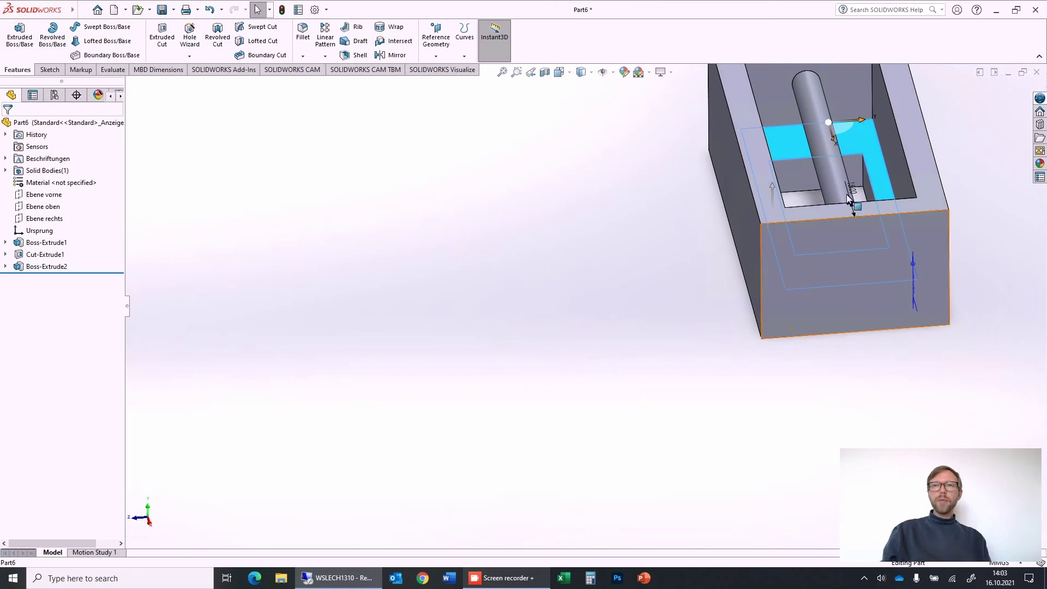
left_click(923, 212)
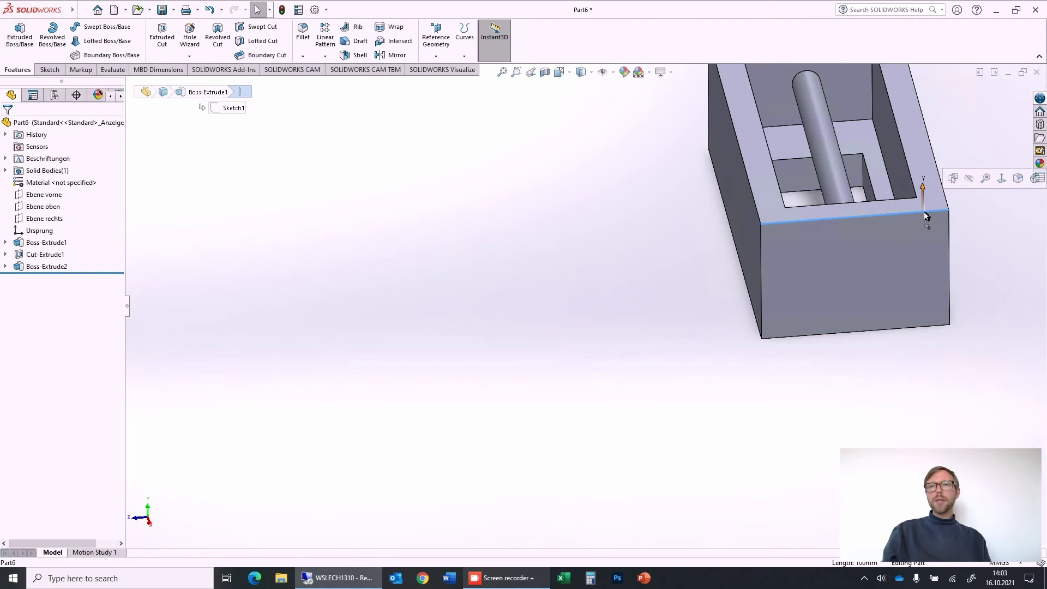
left_click(1017, 179)
middle_click_drag(823, 234, 645, 263)
middle_click_drag(531, 307, 507, 316)
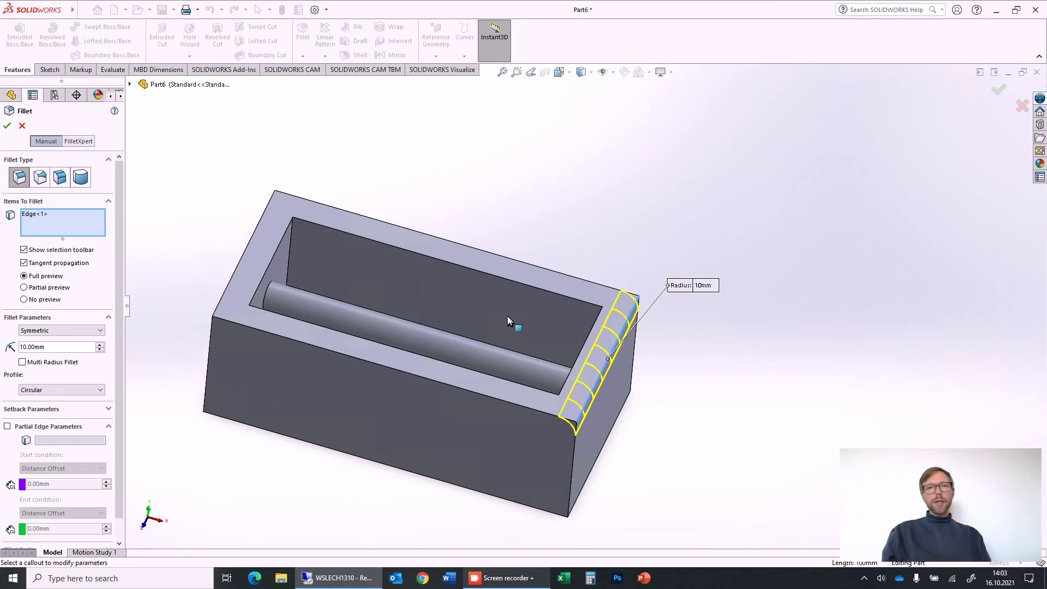
left_click(551, 416)
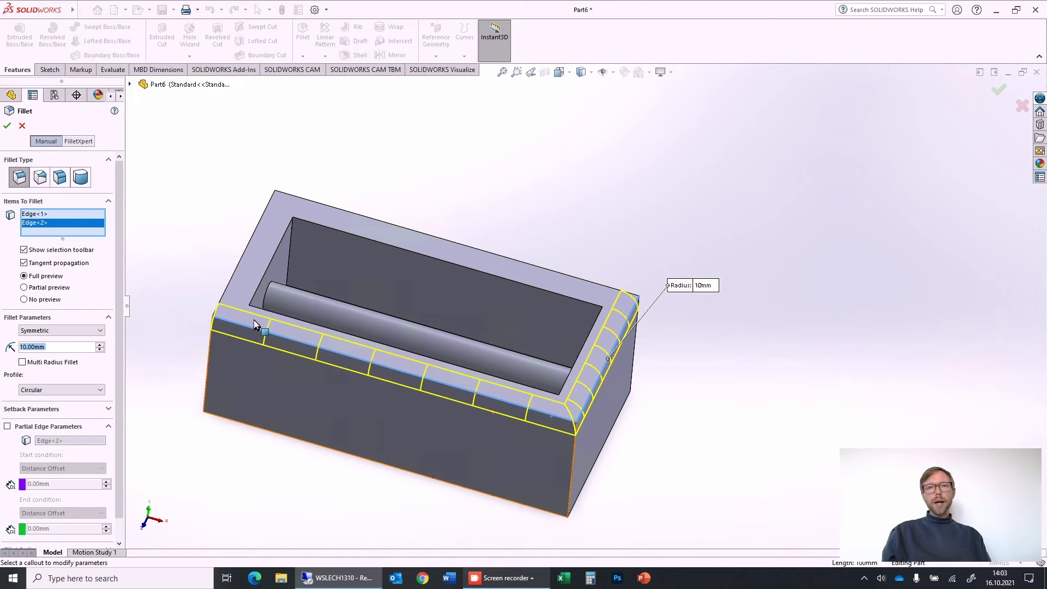
- Replace the two fillet edges with the block's whole top face, set the radius to 5 mm and accept the fillet
left_click(54, 214)
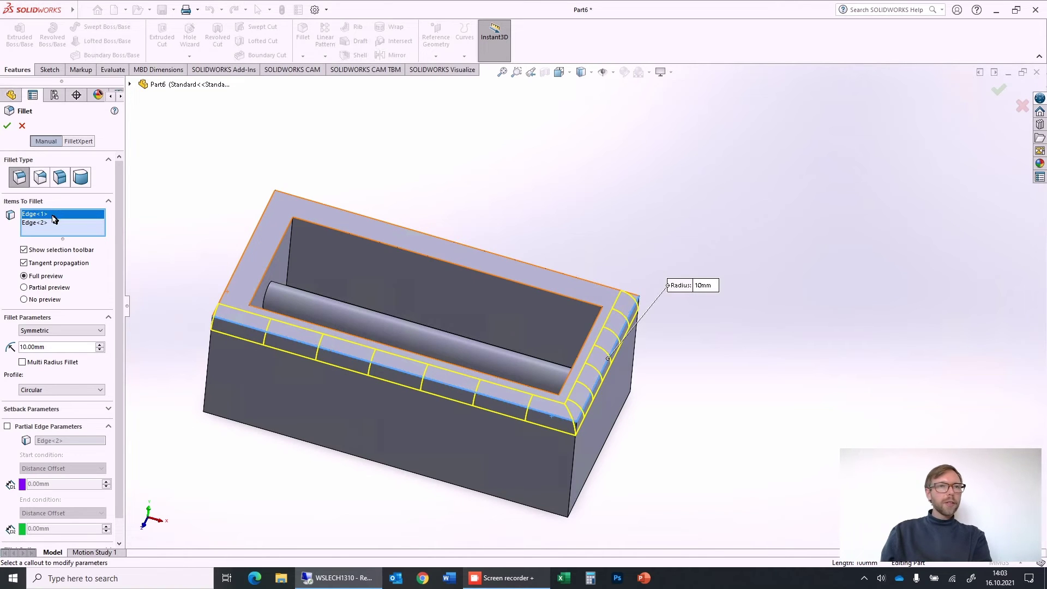
key("Delete")
key("Delete")
left_click(259, 274)
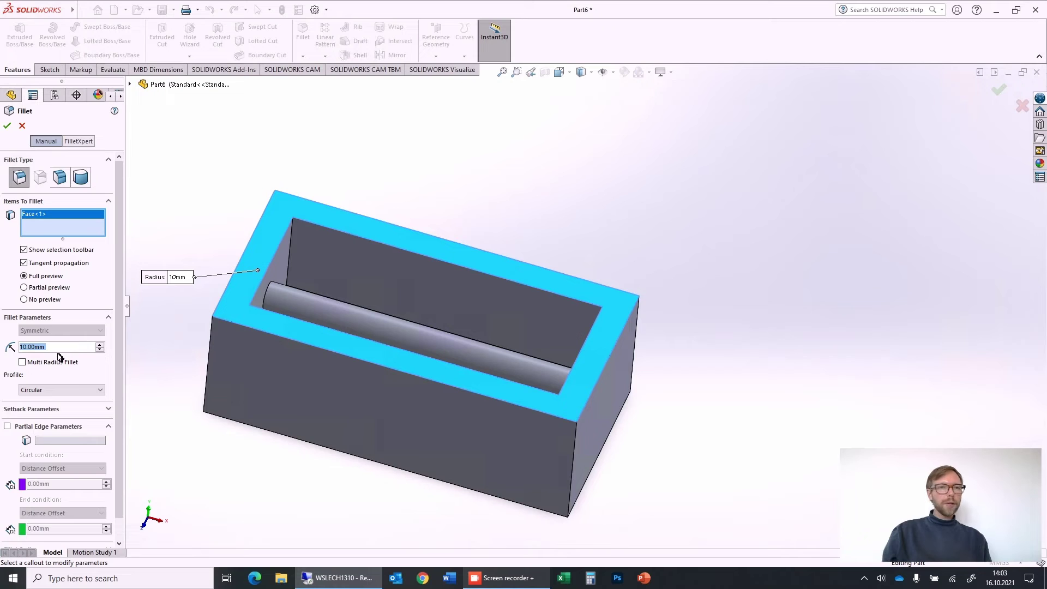
type("5")
key("Return")
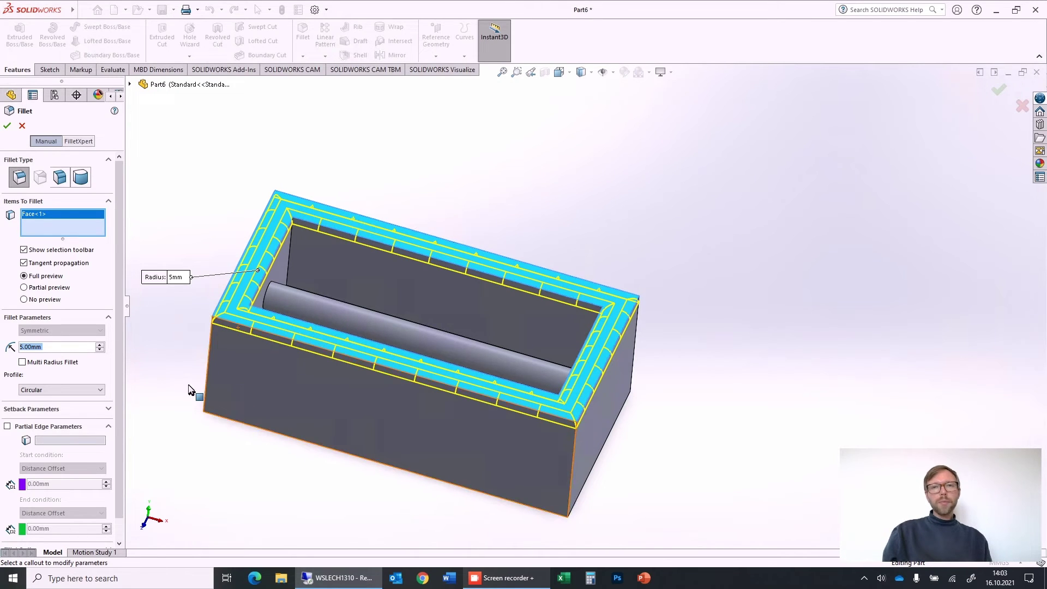
left_click(8, 127)
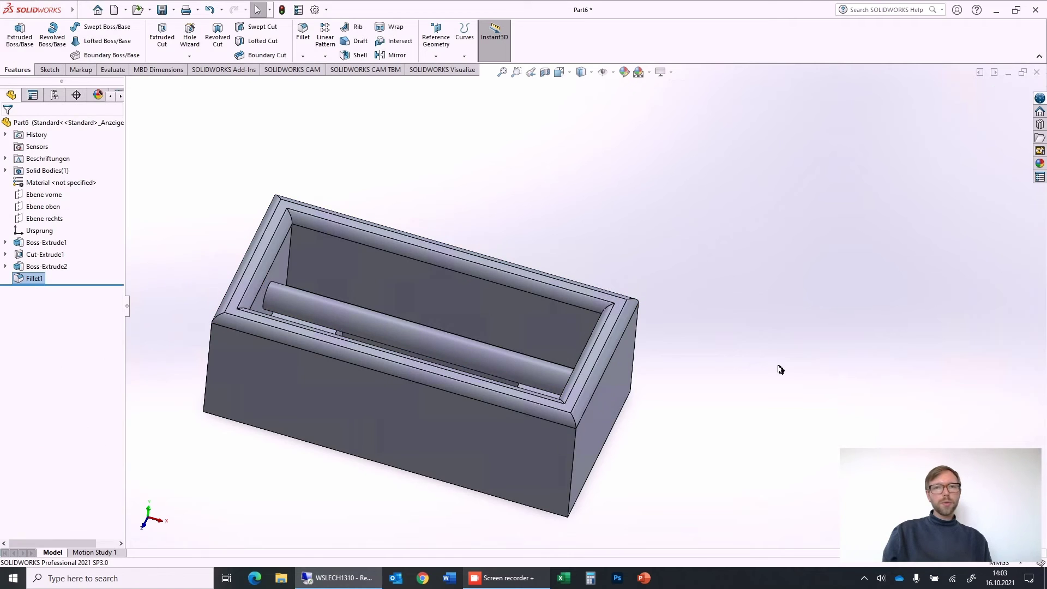
- Start a new sketch on the pocket floor face surrounding the through opening
middle_click_drag(664, 410, 516, 341)
scroll(439, 300, "down", 4)
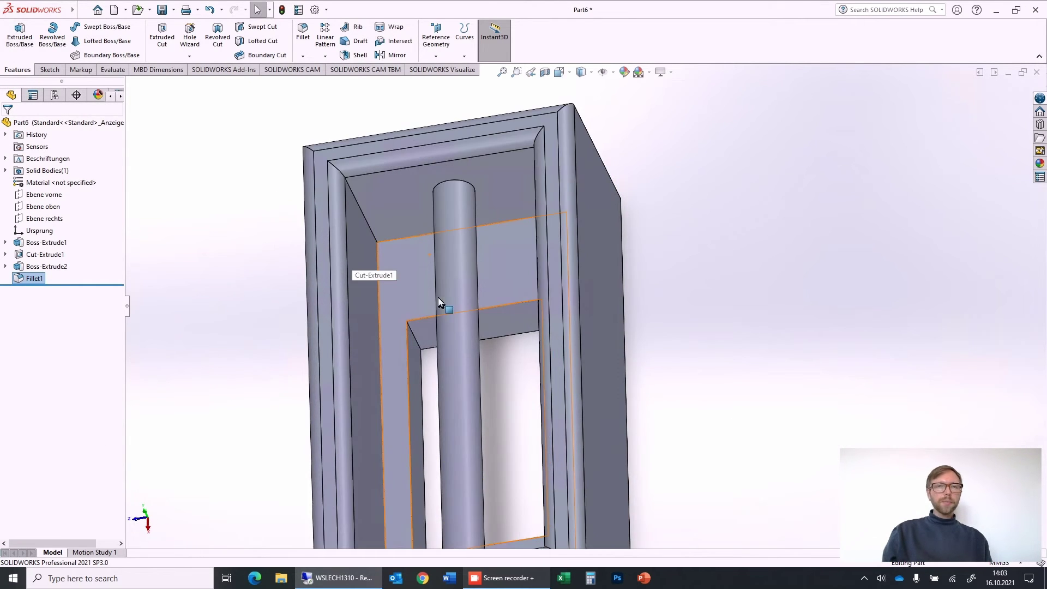
left_click(409, 272)
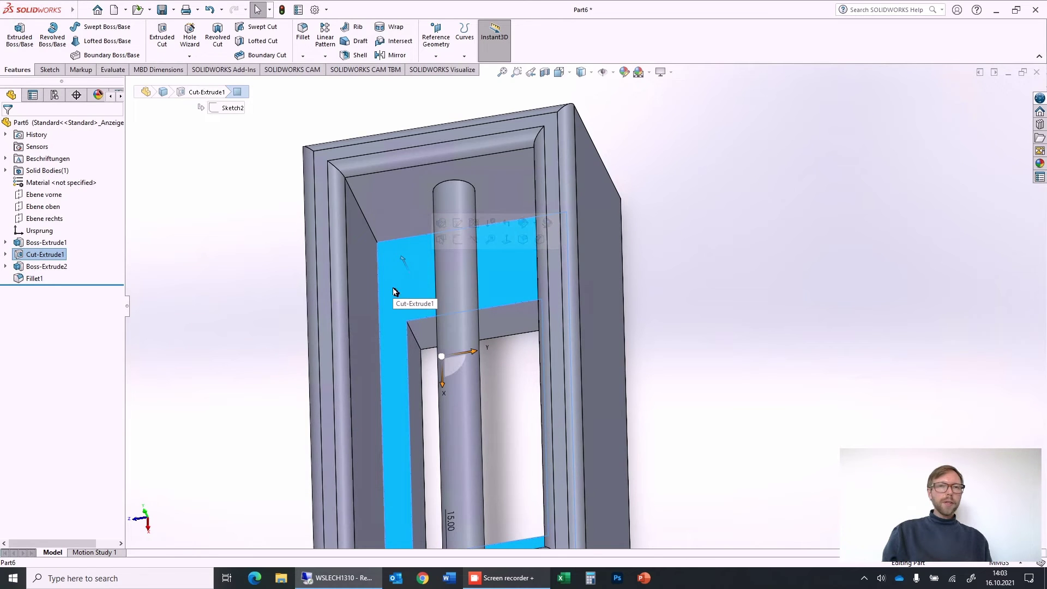
left_click(458, 241)
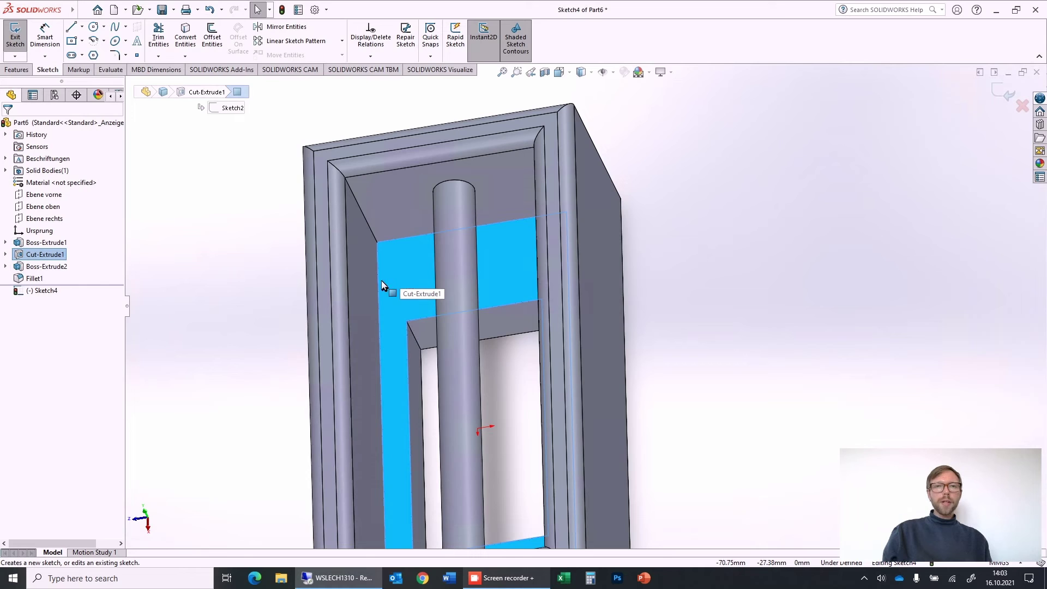
left_click(46, 292)
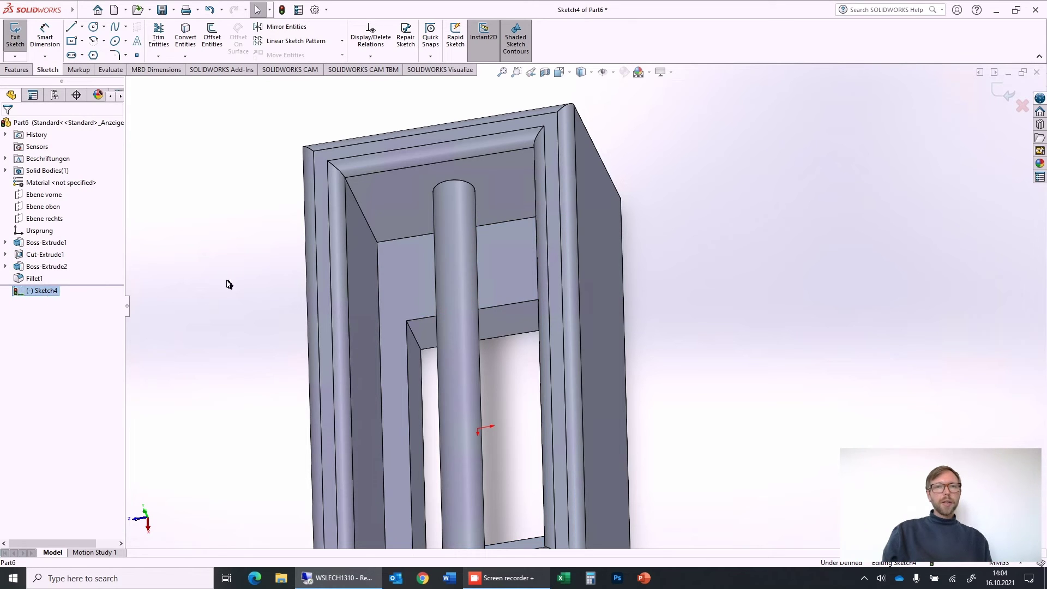
middle_click_drag(419, 286, 430, 281)
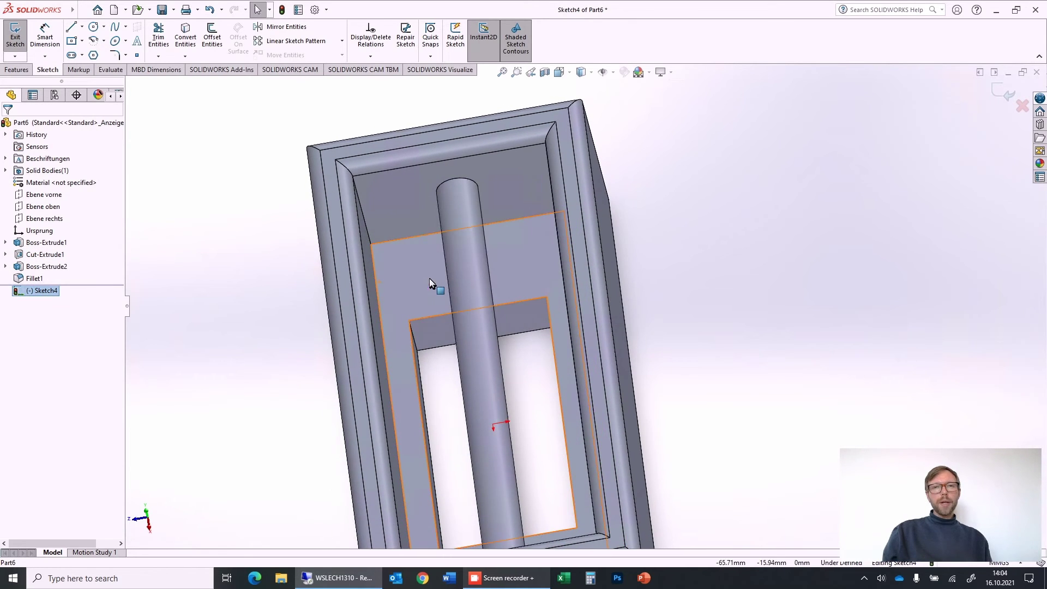
right_click(63, 294)
left_click(76, 276)
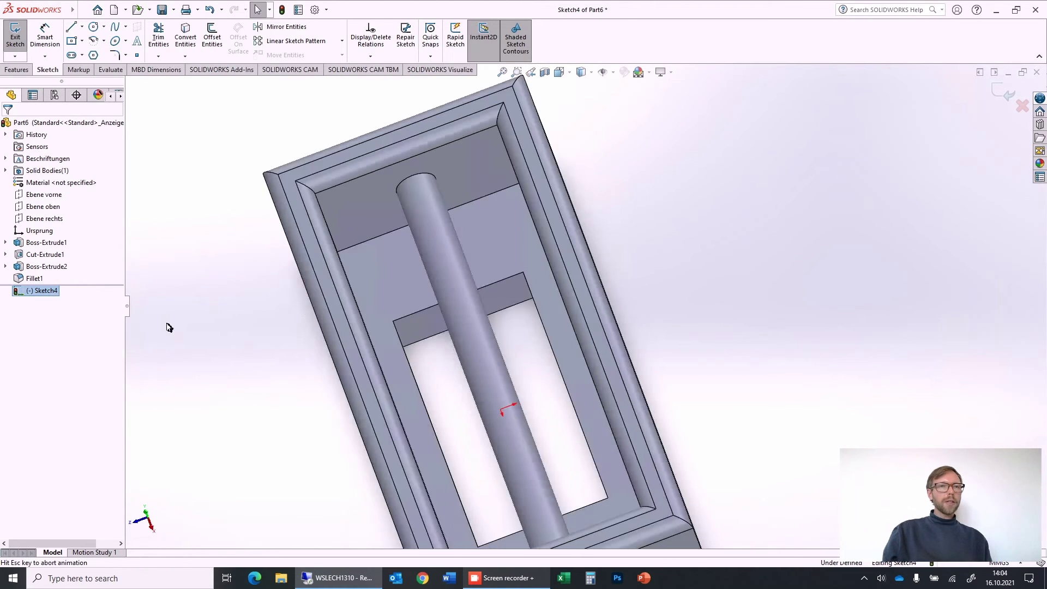
- Sketch a corner rectangle about 29 mm wide and 21 mm high, starting at a corner of the pocket floor
left_click(82, 44)
left_click(98, 53)
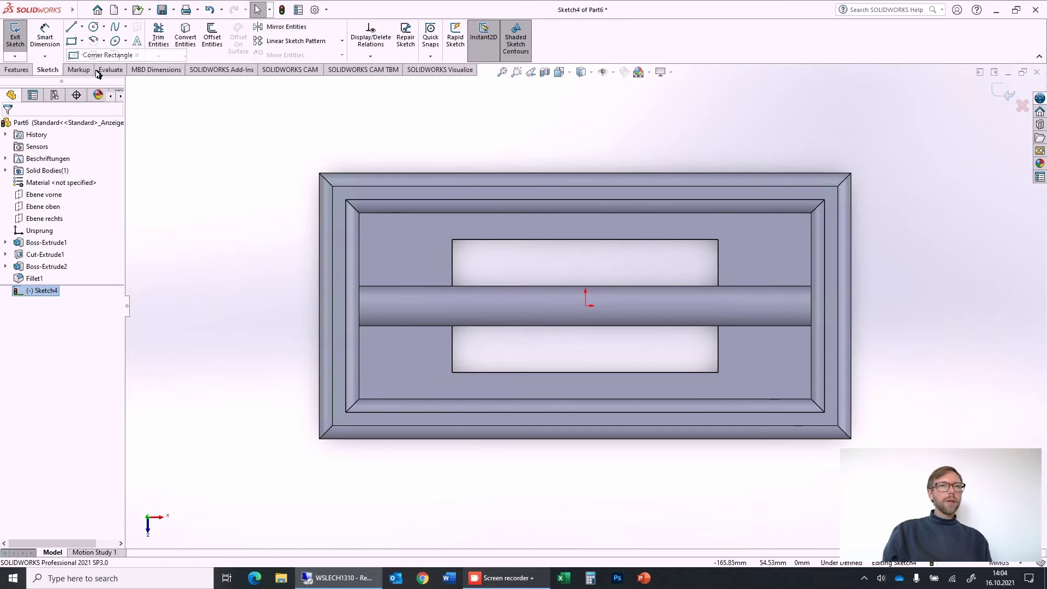
left_click(359, 212)
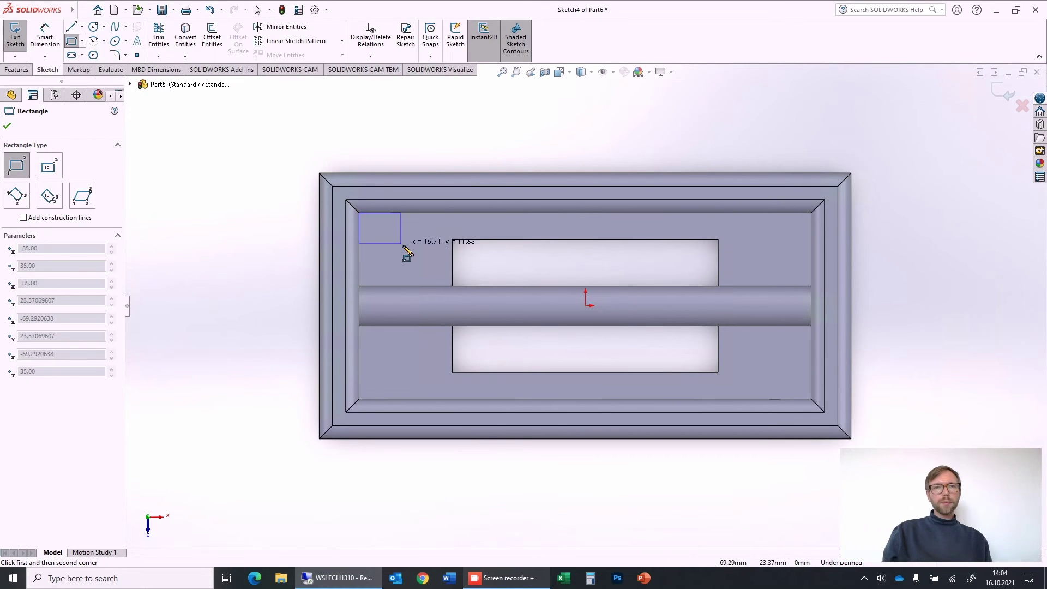
left_click(436, 268)
- Dimension the corner rectangle 20 mm high and 15 mm wide, and exit the sketch
left_click(45, 36)
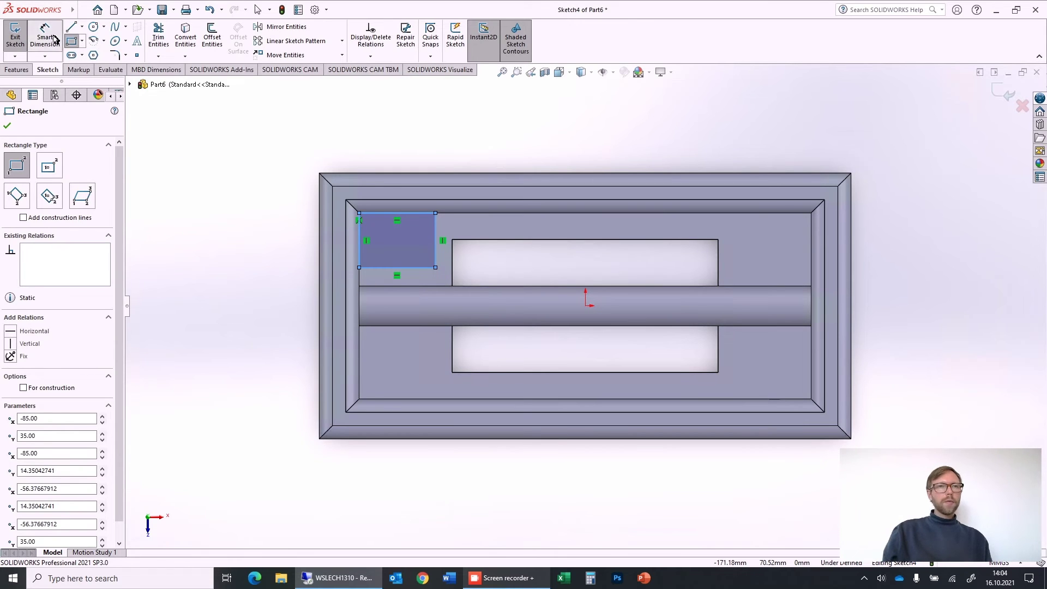
left_click(434, 244)
left_click(384, 156)
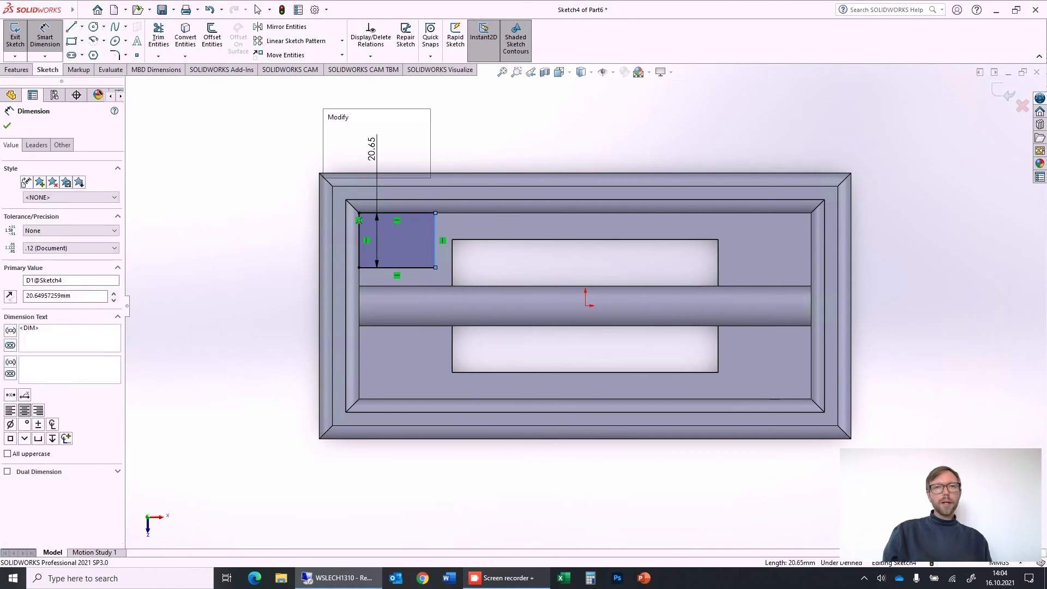
type("20")
key("Return")
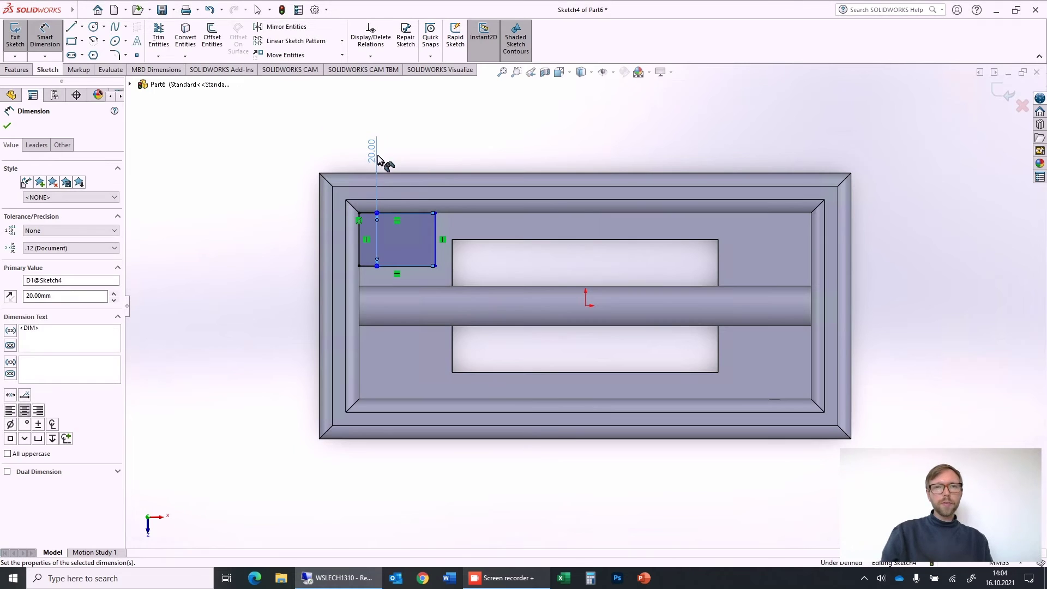
left_click(416, 266)
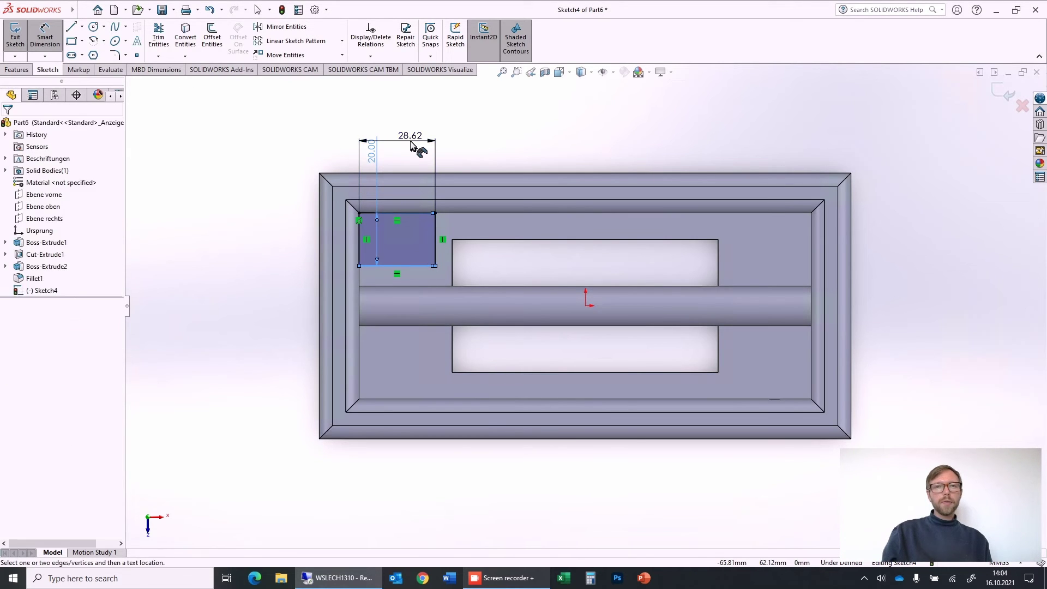
left_click(409, 143)
type("1")
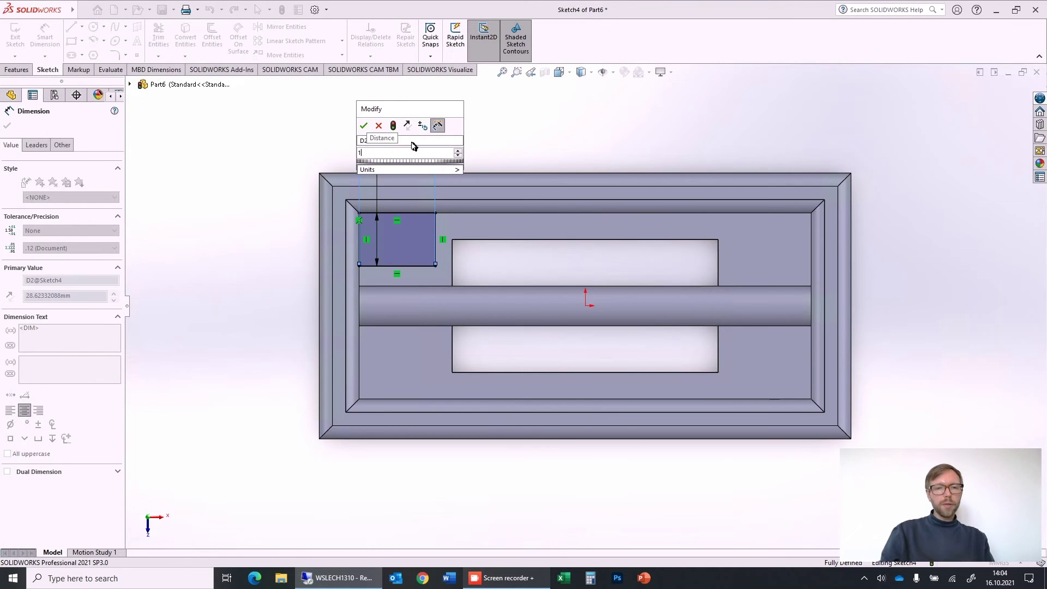
type("5")
key("Return")
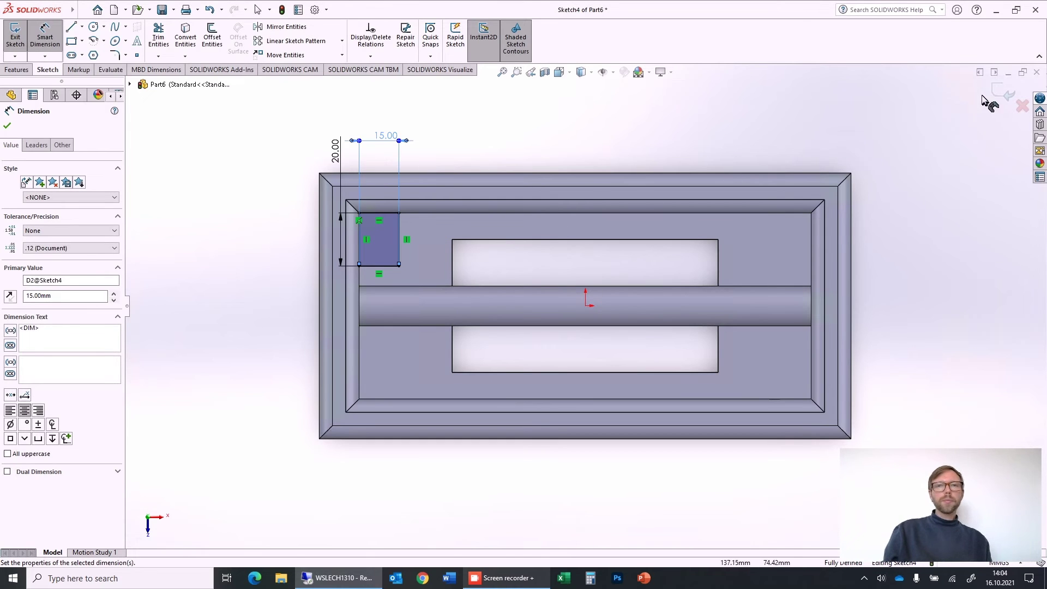
left_click(1001, 92)
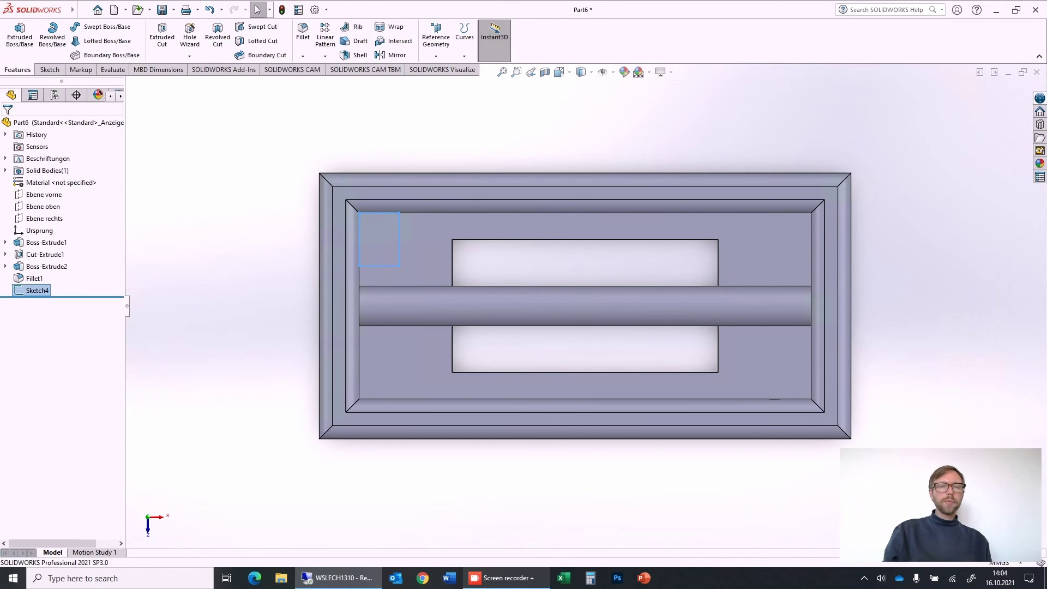
- Extrude the corner rectangle sketch Up To Vertex, ending at the lower corner point of the pocket's top fillet
left_click(20, 36)
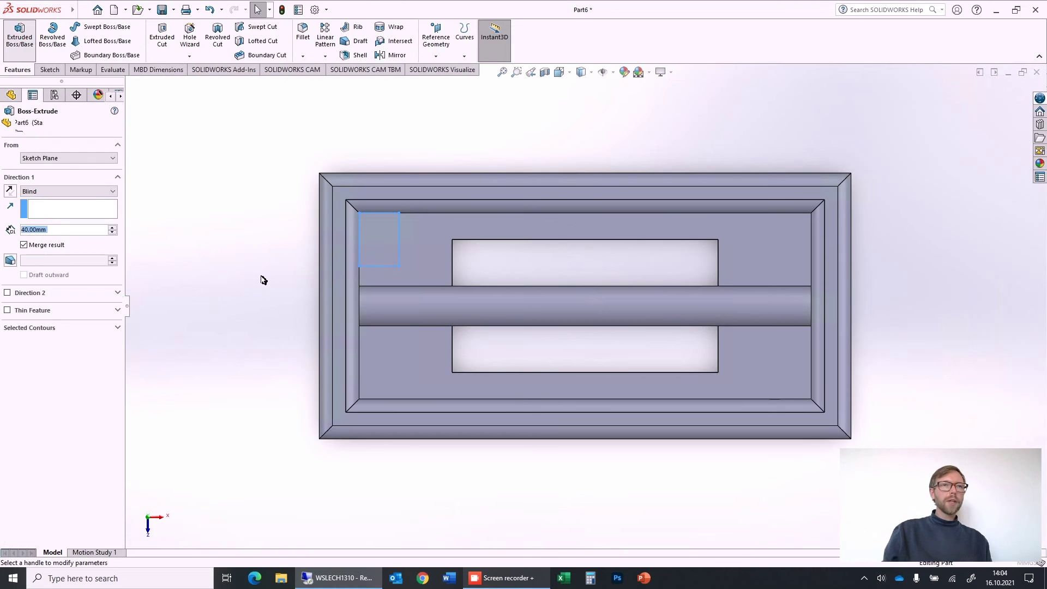
middle_click_drag(263, 236, 235, 166)
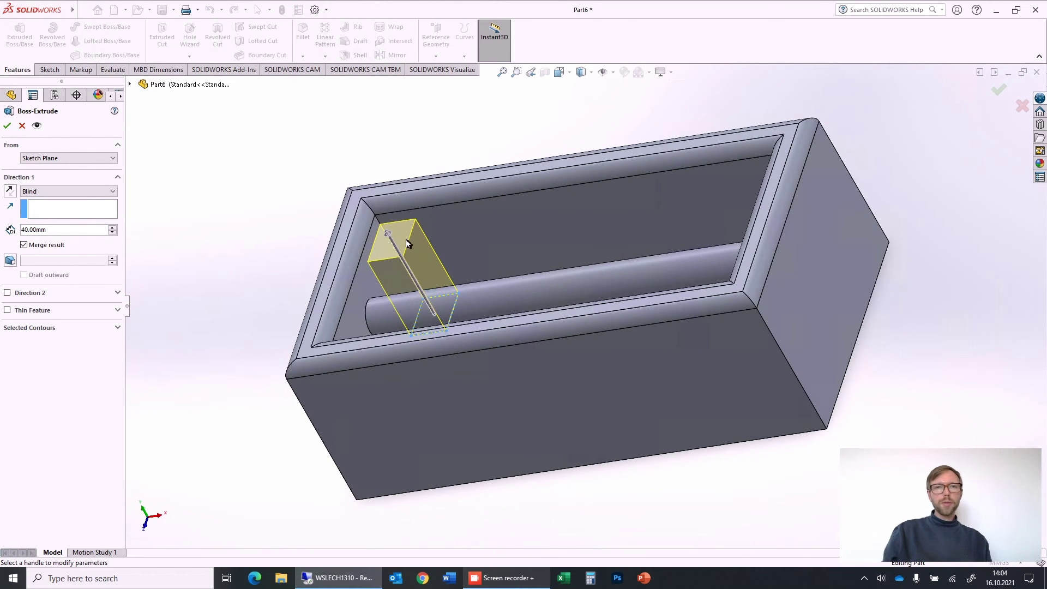
scroll(408, 242, "down", 5)
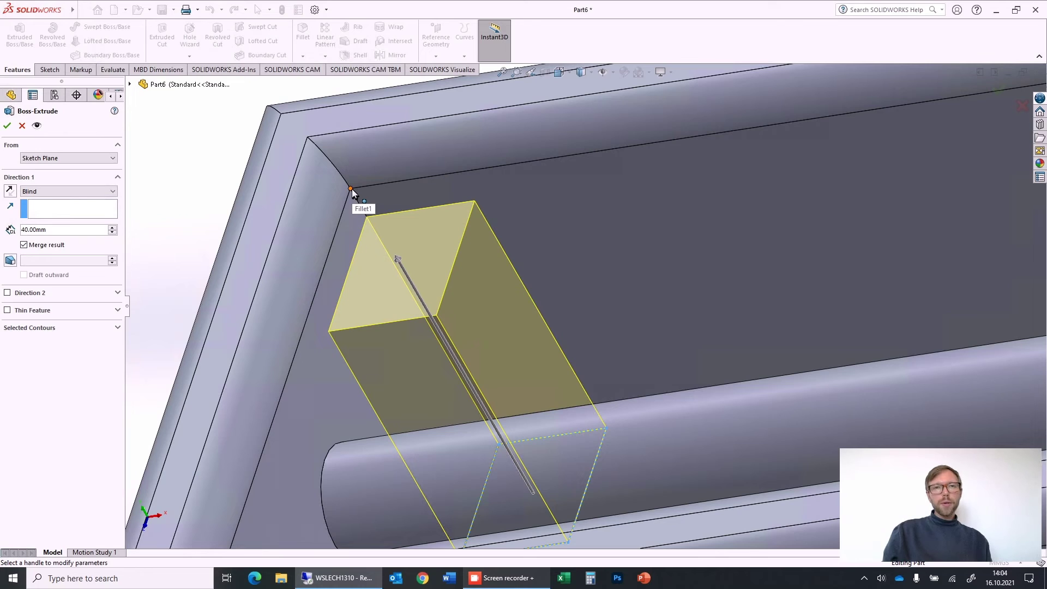
left_click(58, 192)
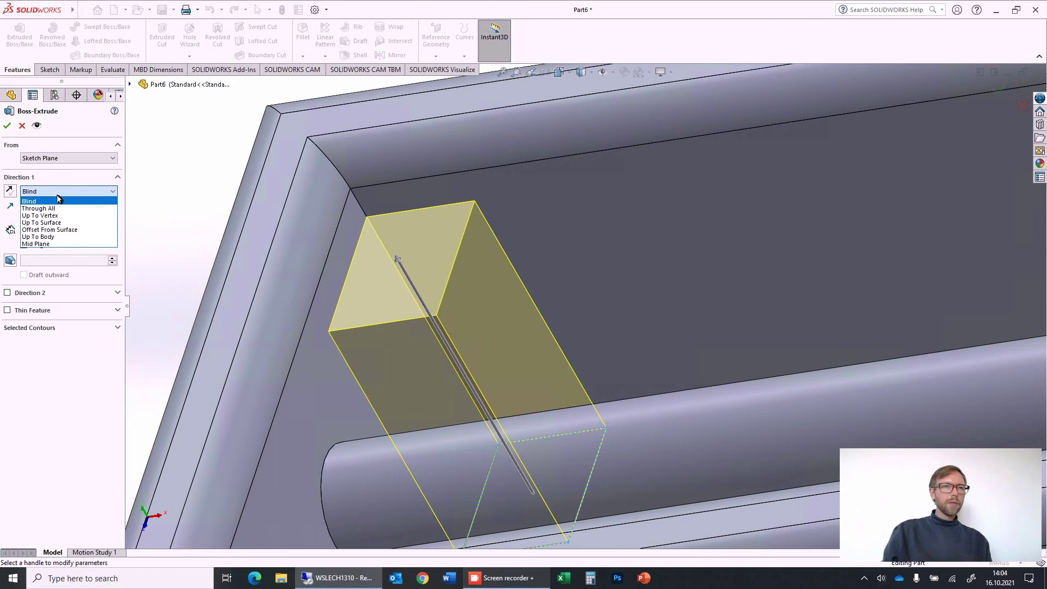
left_click(39, 215)
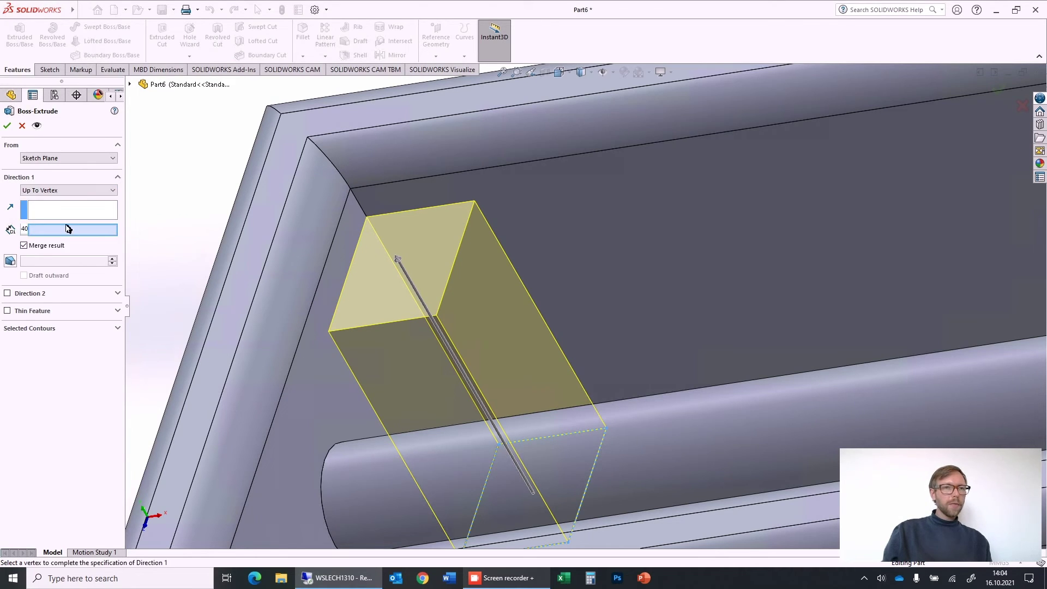
left_click(351, 189)
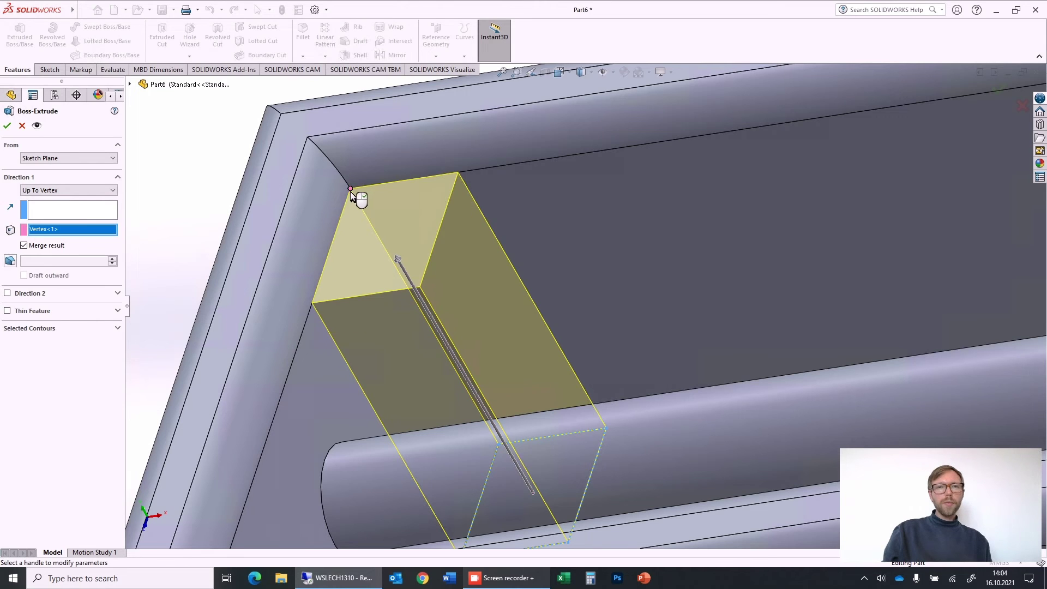
key("z")
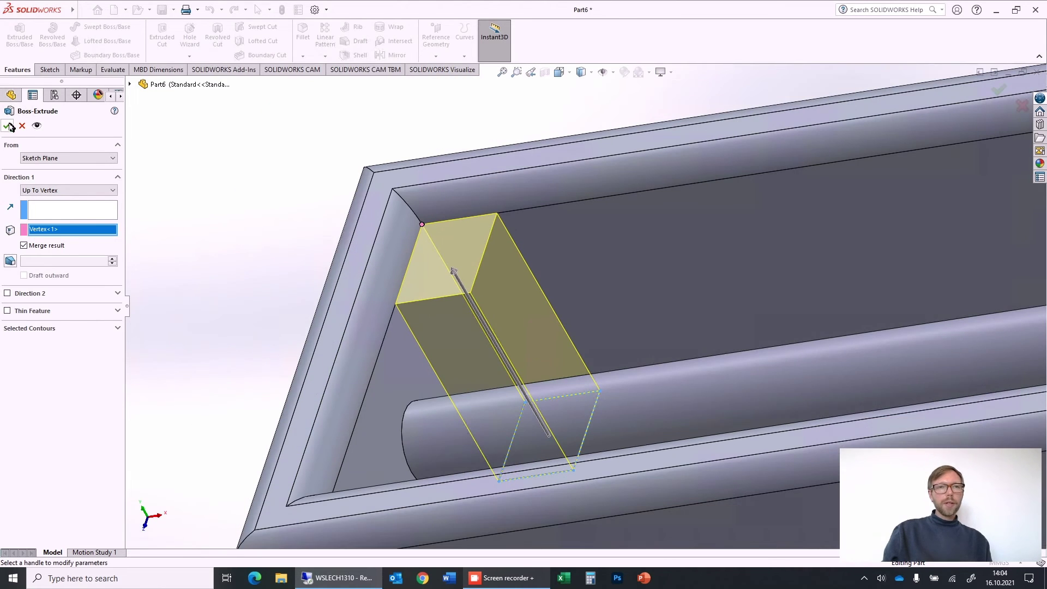
left_click(7, 126)
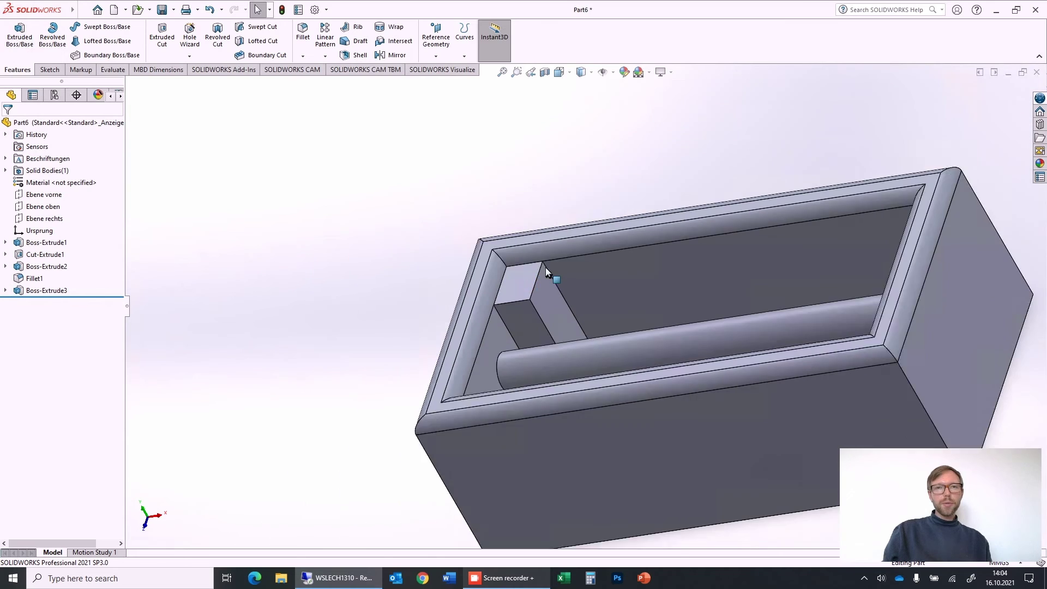
- Try to set the top face fillet's radius to 10 mm and continue the rebuild, ignoring the error
scroll(545, 267, "down", 5)
middle_click_drag(594, 274, 623, 164)
scroll(620, 206, "down", 4)
left_click(625, 132)
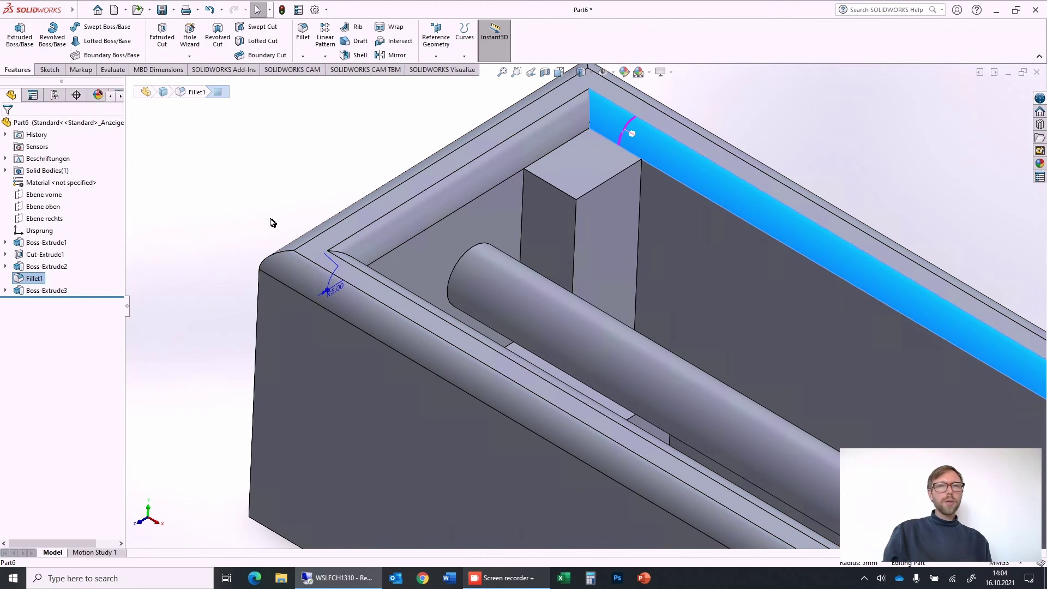
left_click(338, 292)
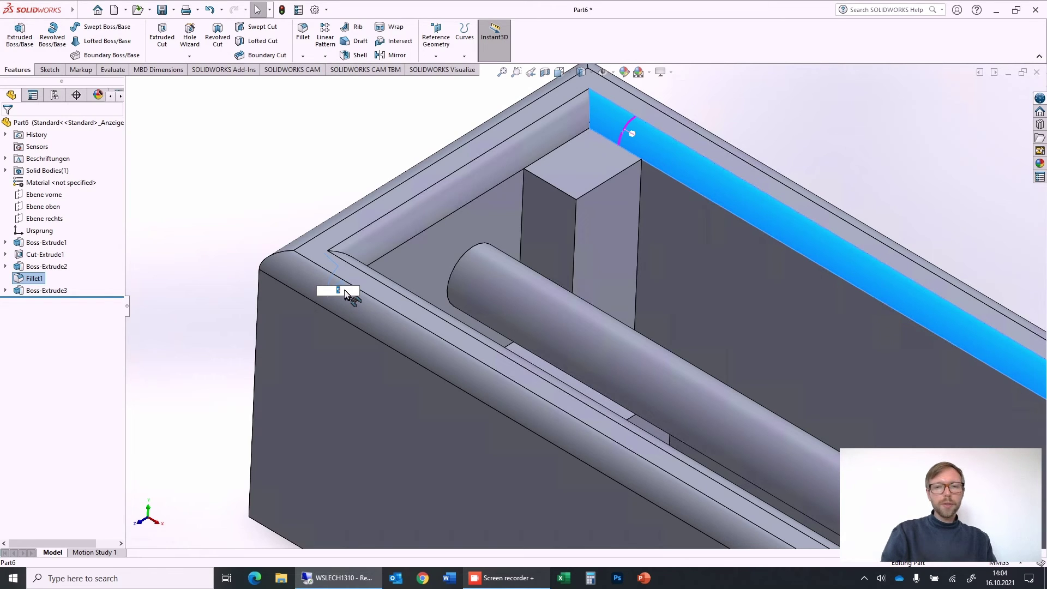
type("10")
key("Return")
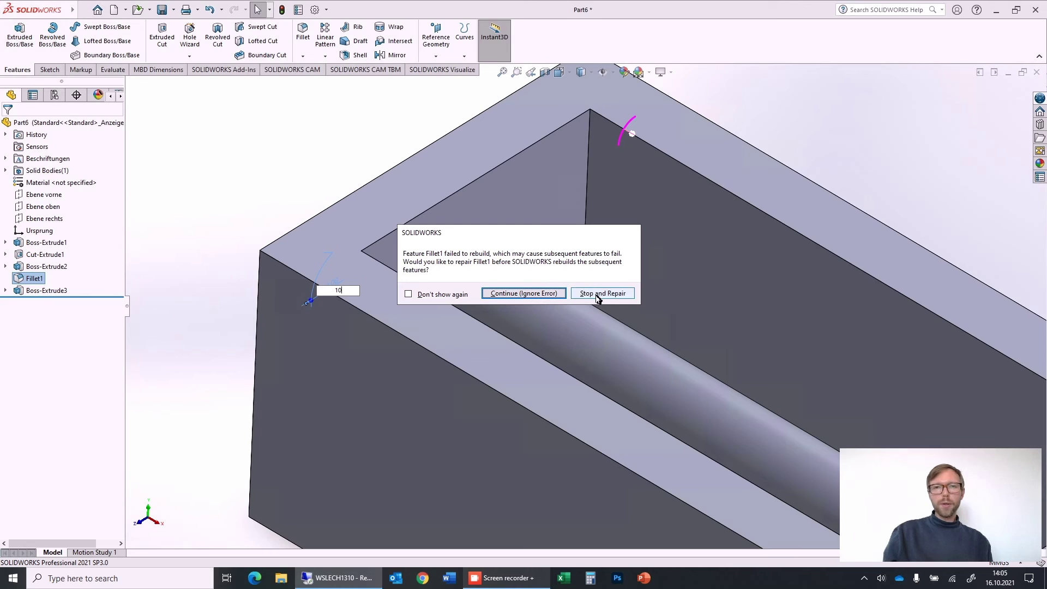
left_click(521, 295)
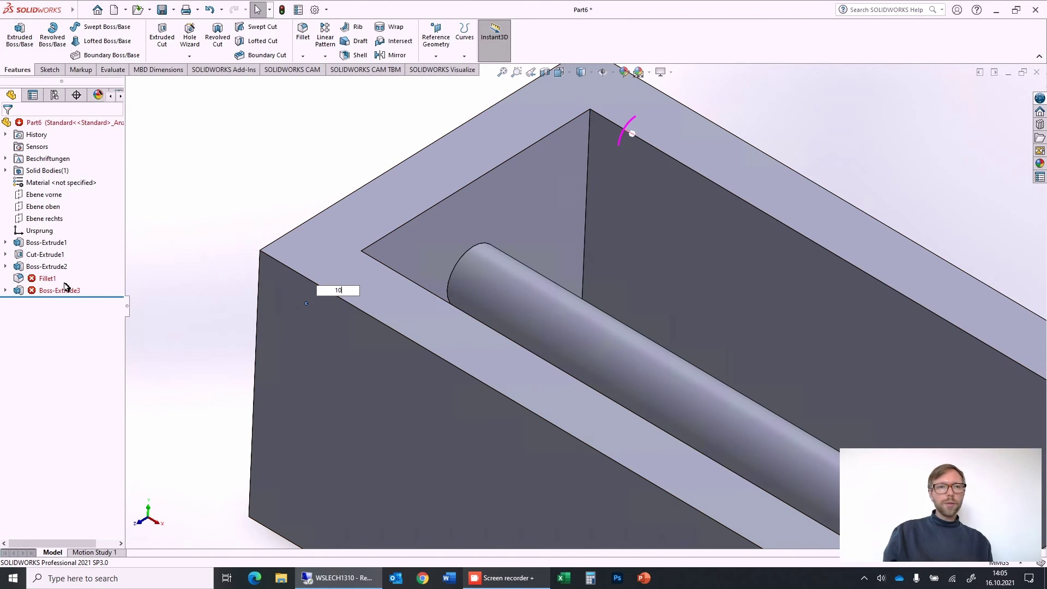
- Set the failed top face fillet's radius to 2 mm
left_click(46, 281)
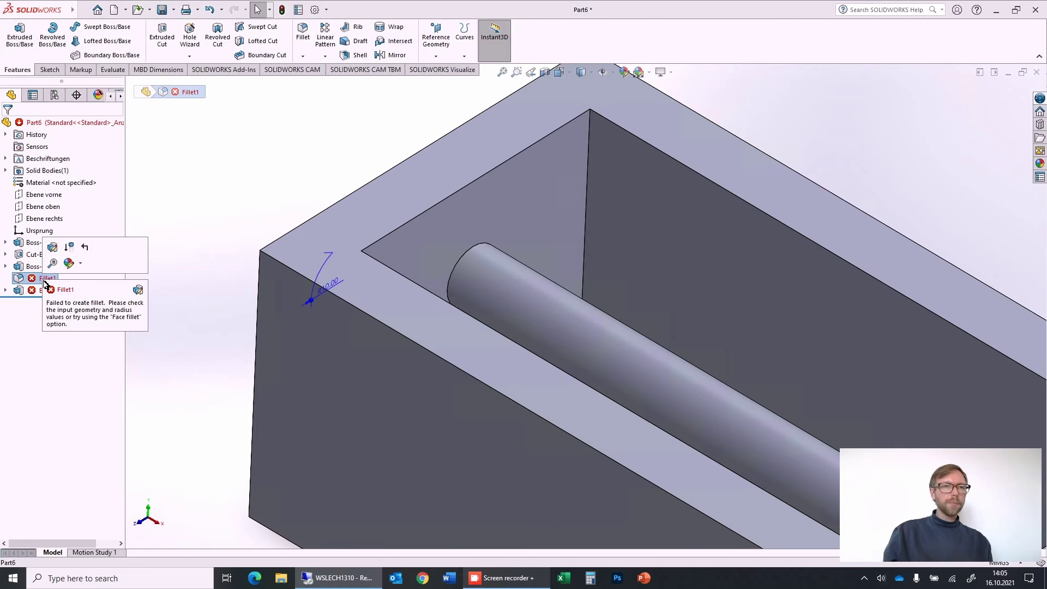
double_click(334, 285)
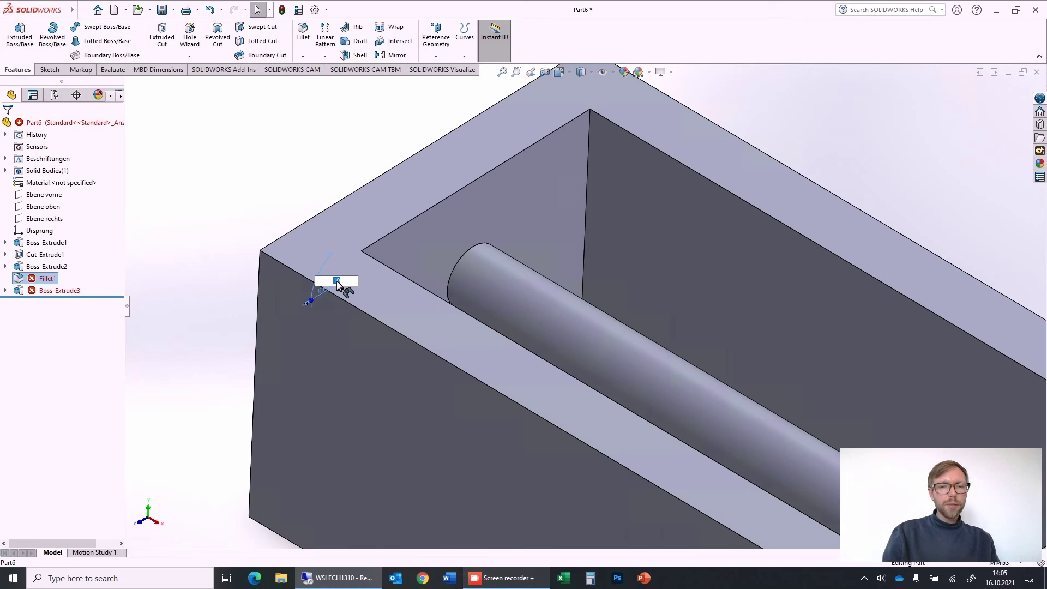
type("2")
key("Return")
left_click(320, 167)
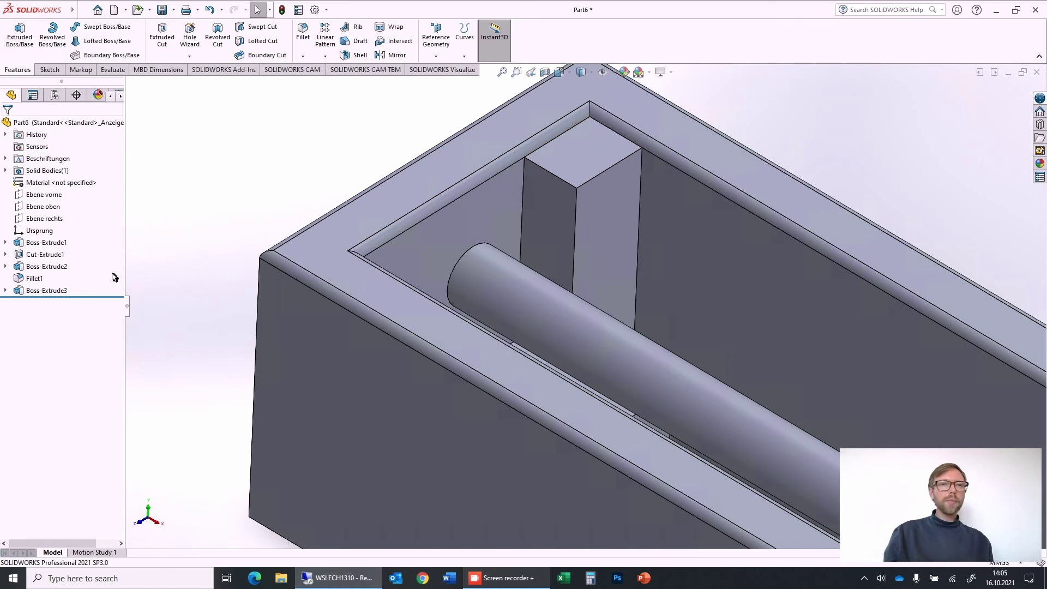
- Edit the fillet, replacing the block's top face with the four inner top edges of the pocket, and accept it
left_click(36, 279)
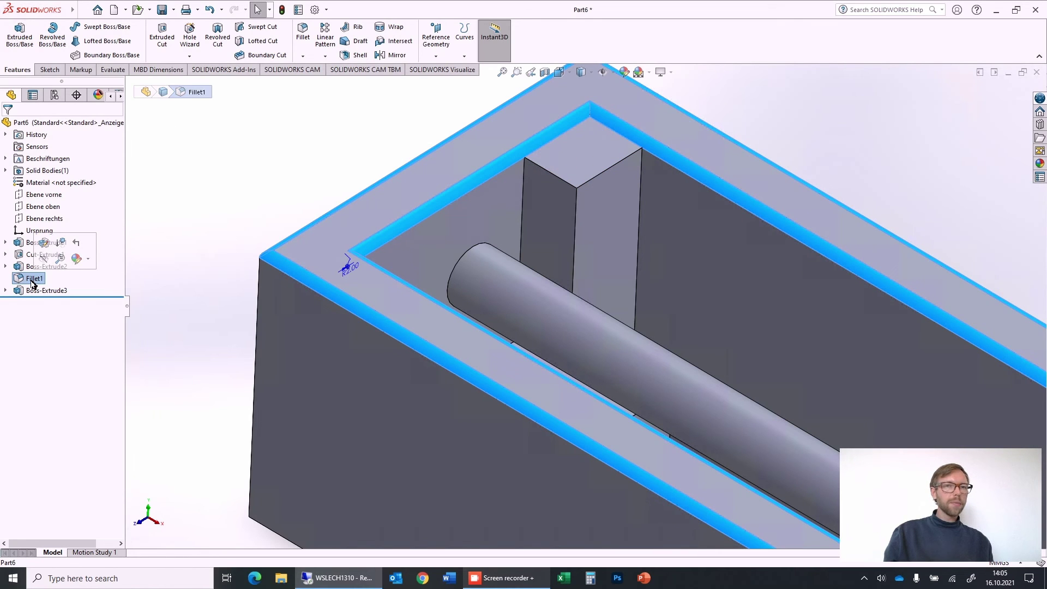
left_click(44, 245)
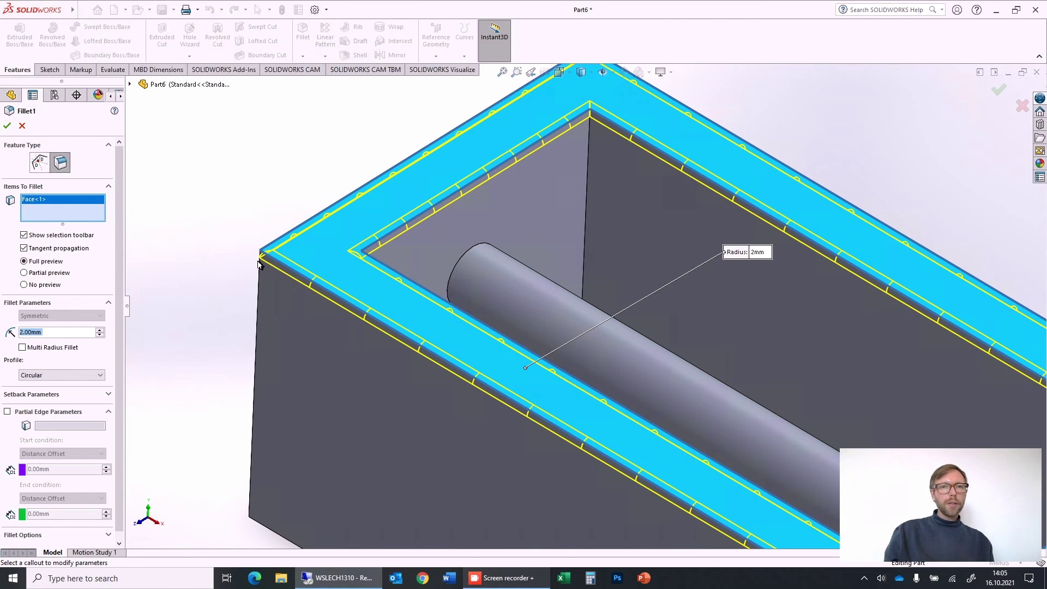
left_click(317, 261)
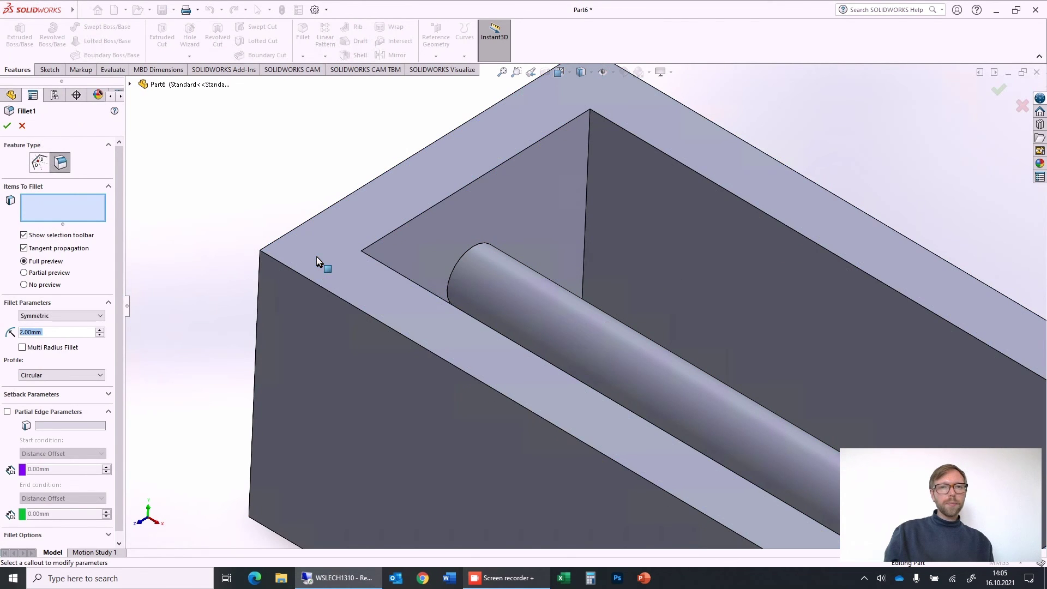
left_click(376, 261)
left_click(491, 171)
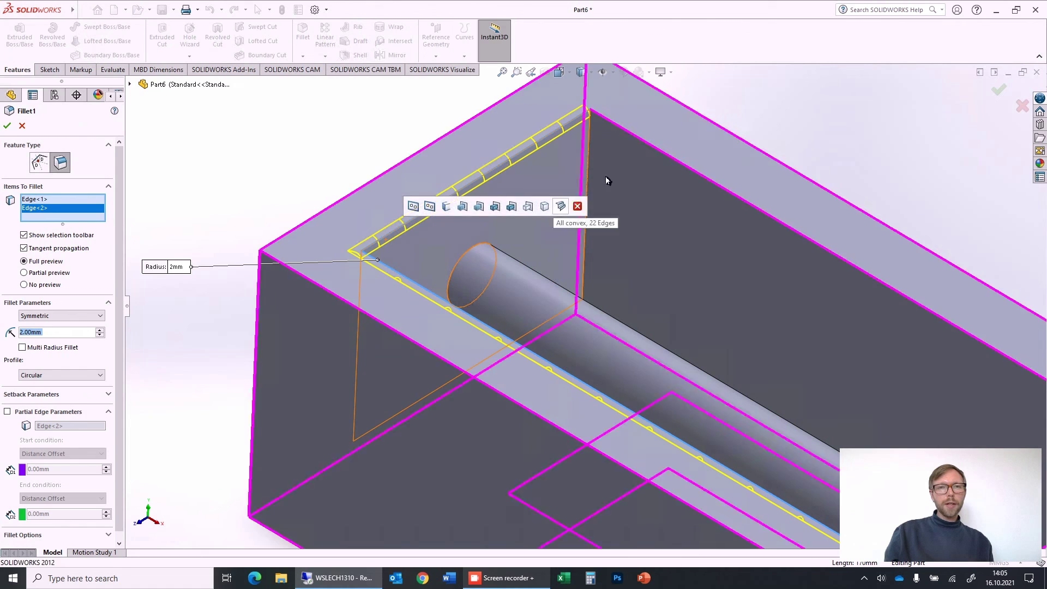
left_click(644, 143)
scroll(810, 285, "up", 8)
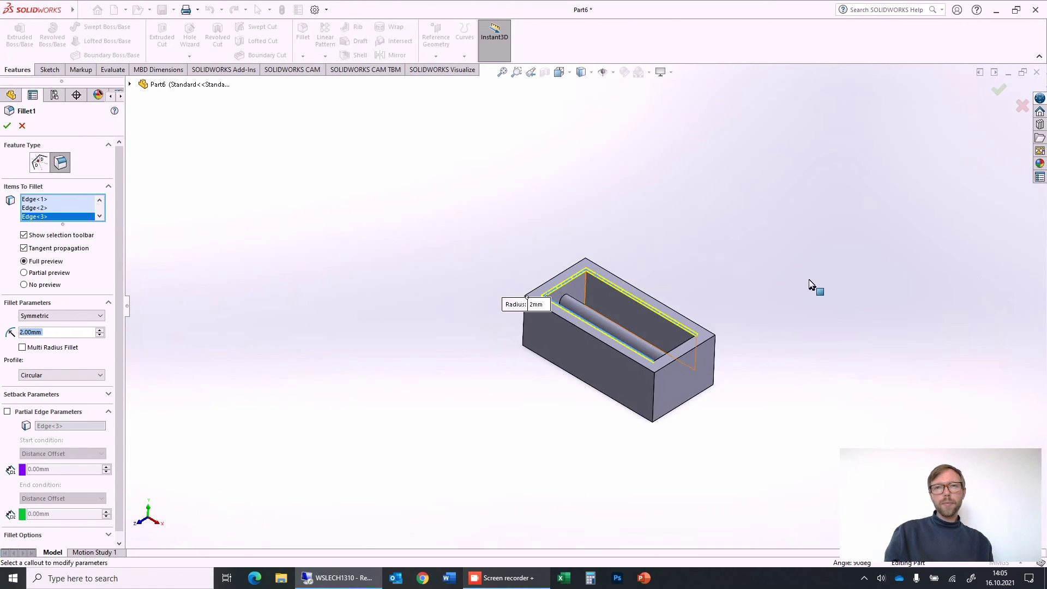
scroll(583, 327, "down", 5)
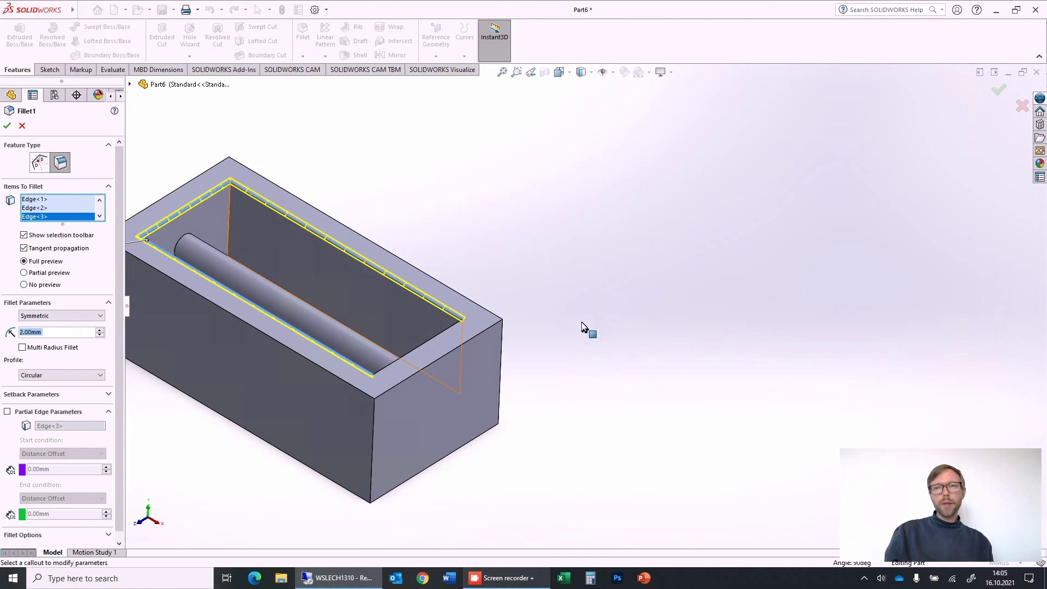
left_click(431, 344)
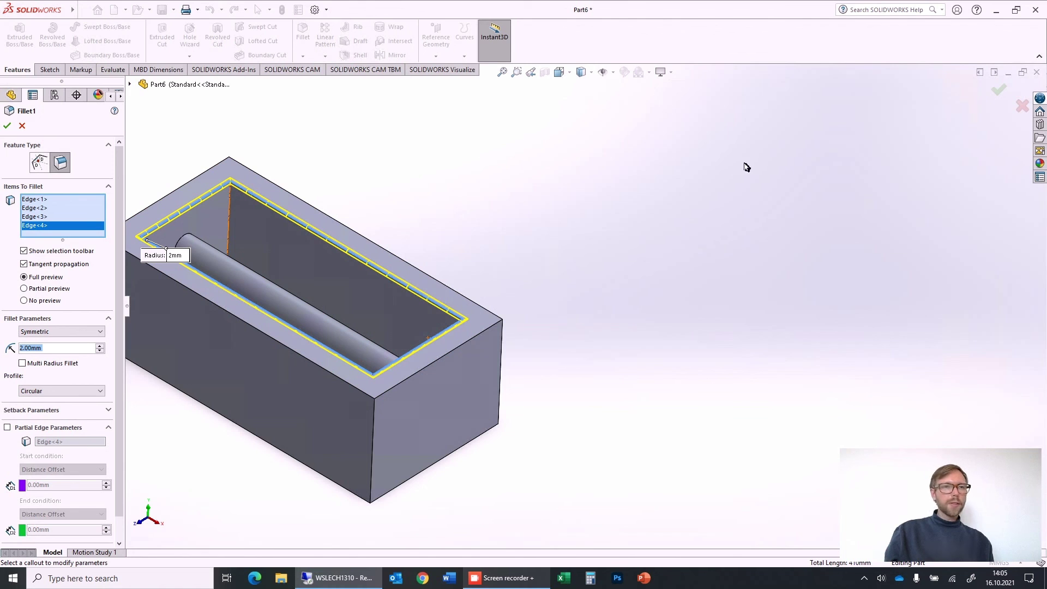
left_click(999, 93)
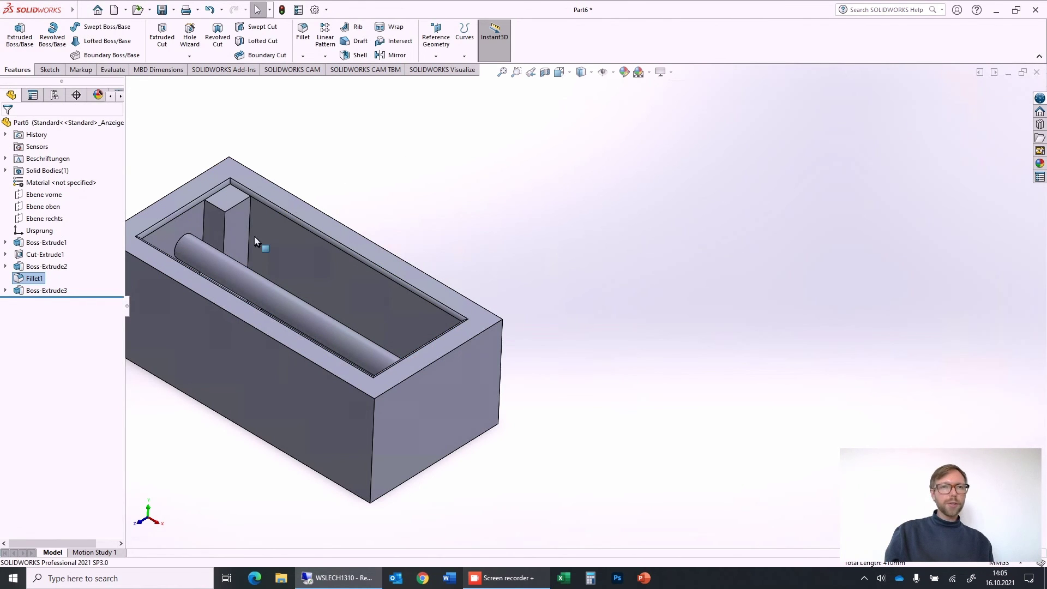
- Set the radius of the pocket's inner edge fillet to 10 mm
scroll(254, 240, "down", 8)
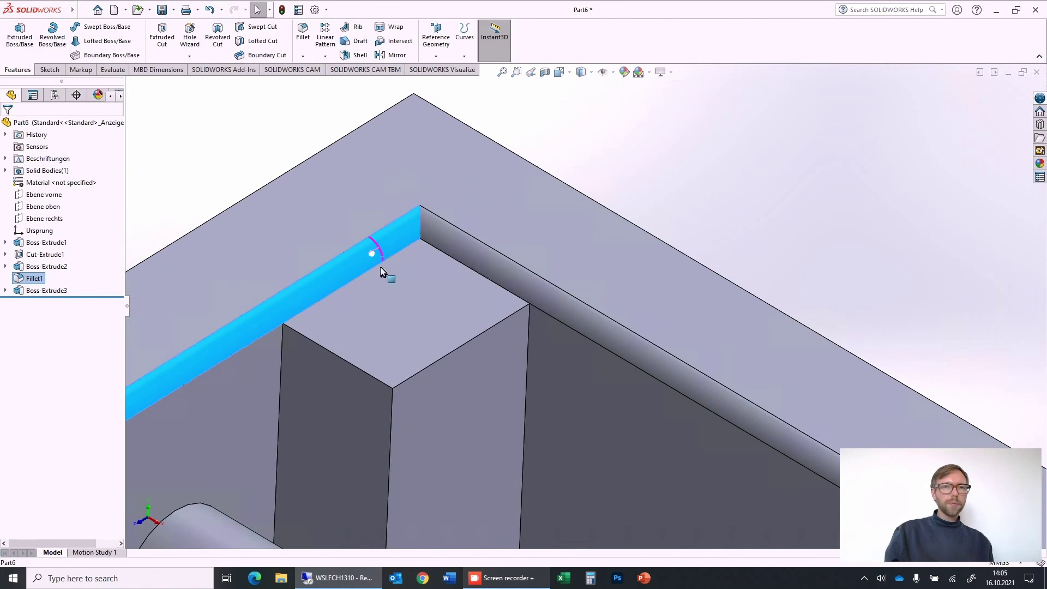
left_click(381, 271)
scroll(401, 343, "up", 8)
scroll(414, 349, "down", 3)
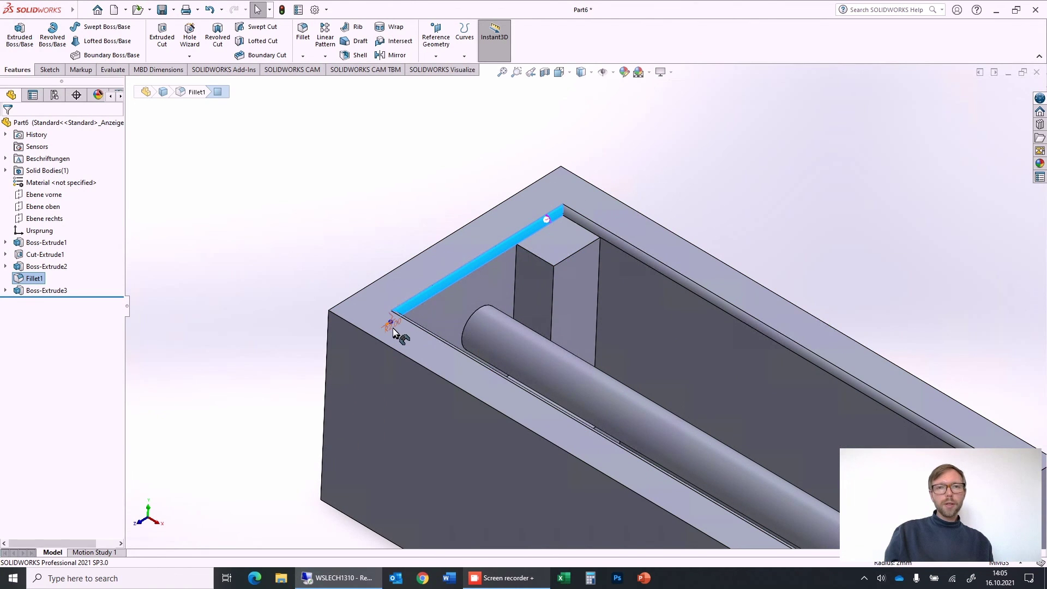
left_click(393, 327)
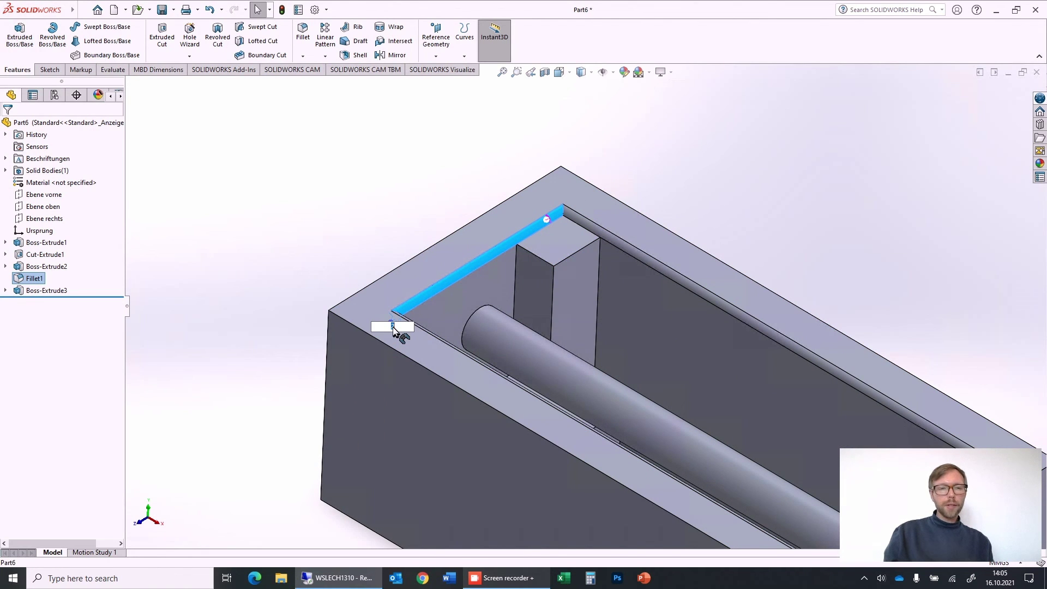
type("10")
key("Return")
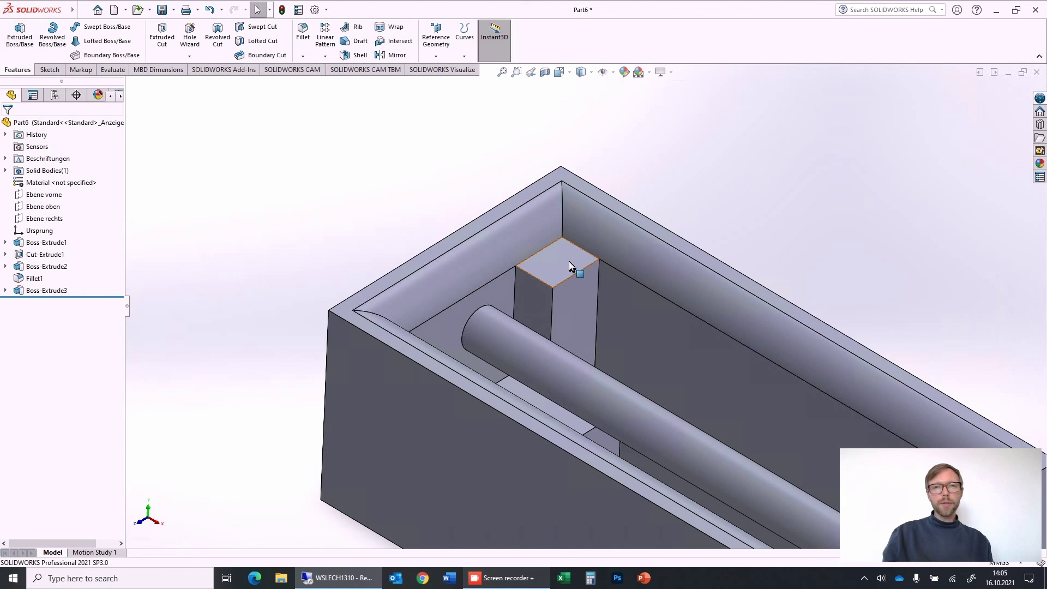
scroll(565, 310, "up", 2)
mouse_move(634, 376)
middle_mouse_down()
mouse_move(544, 365)
mouse_move(556, 448)
mouse_move(661, 378)
mouse_move(692, 341)
mouse_move(663, 374)
mouse_move(626, 374)
mouse_move(634, 321)
mouse_move(622, 428)
mouse_move(613, 298)
mouse_move(664, 435)
mouse_move(636, 362)
mouse_move(626, 378)
middle_mouse_up()
scroll(563, 467, "up", 5)
scroll(551, 385, "down", 5)
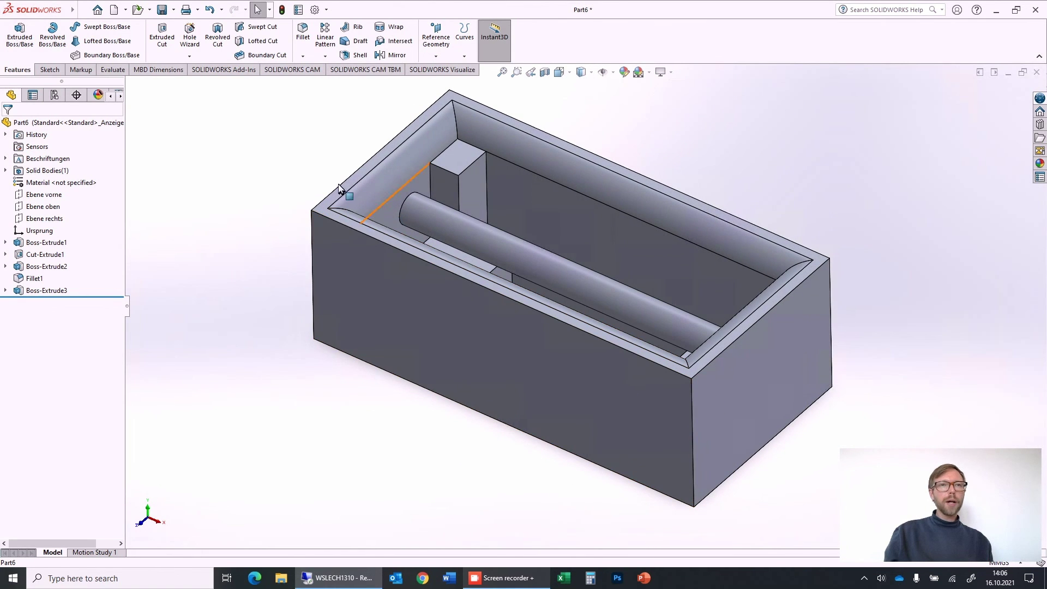